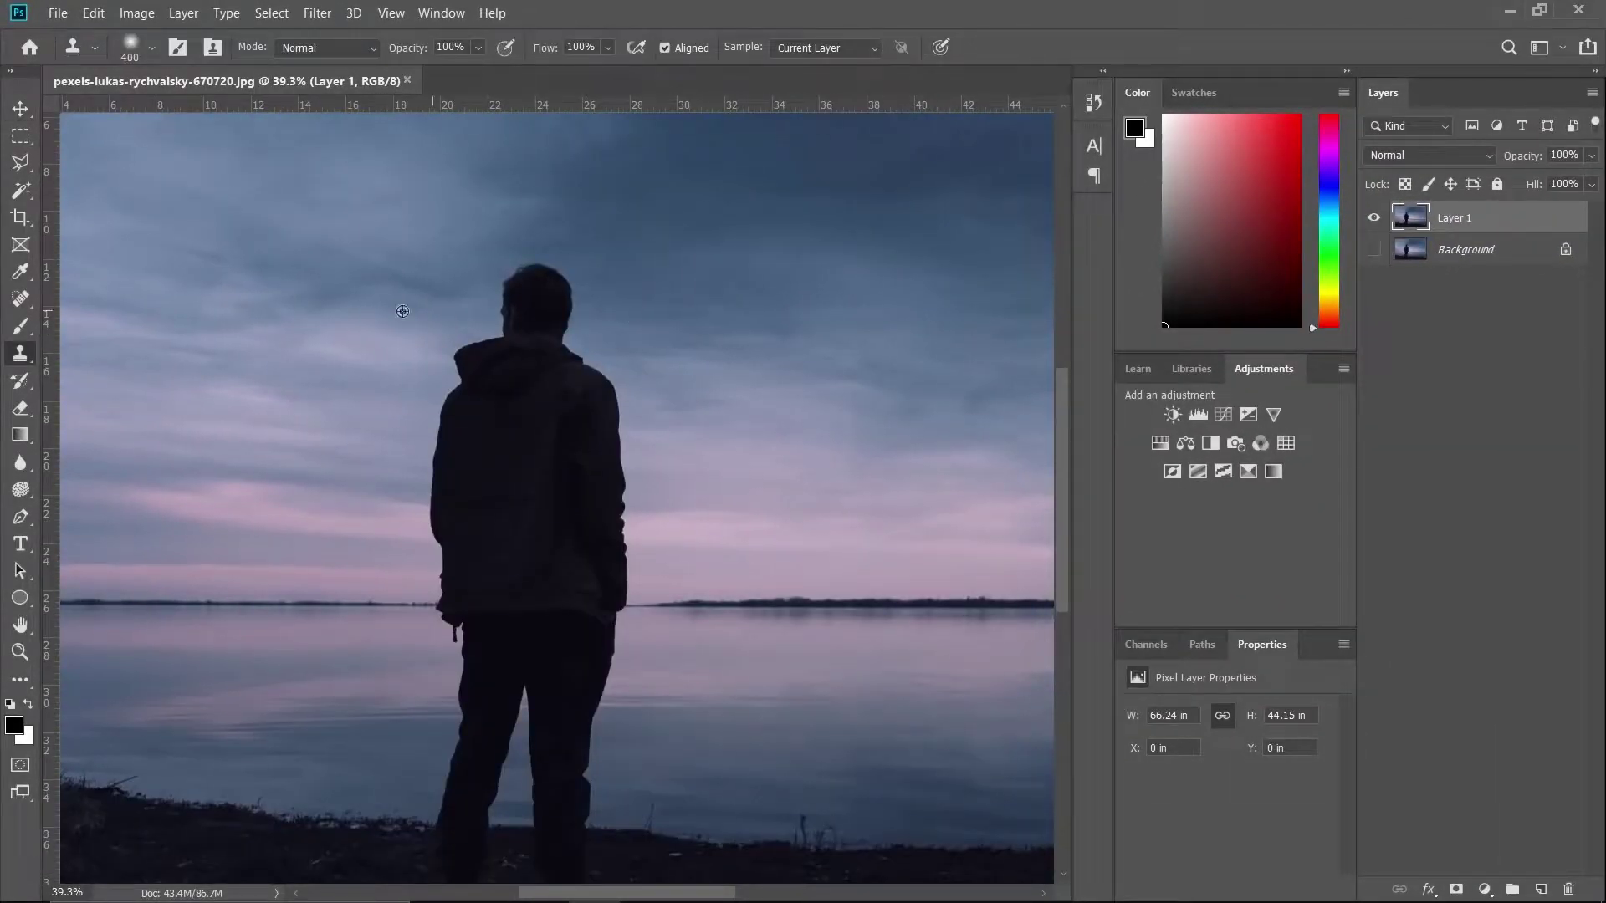
Step: Clone sky and water over the man's head and torso, then patch the torso with water
{"action": "mouse_move", "coordinate": [527, 301]}
{"action": "left_mouse_down"}
{"action": "mouse_move", "coordinate": [416, 501]}
{"action": "mouse_move", "coordinate": [427, 569]}
{"action": "mouse_move", "coordinate": [476, 574]}
{"action": "left_mouse_up"}
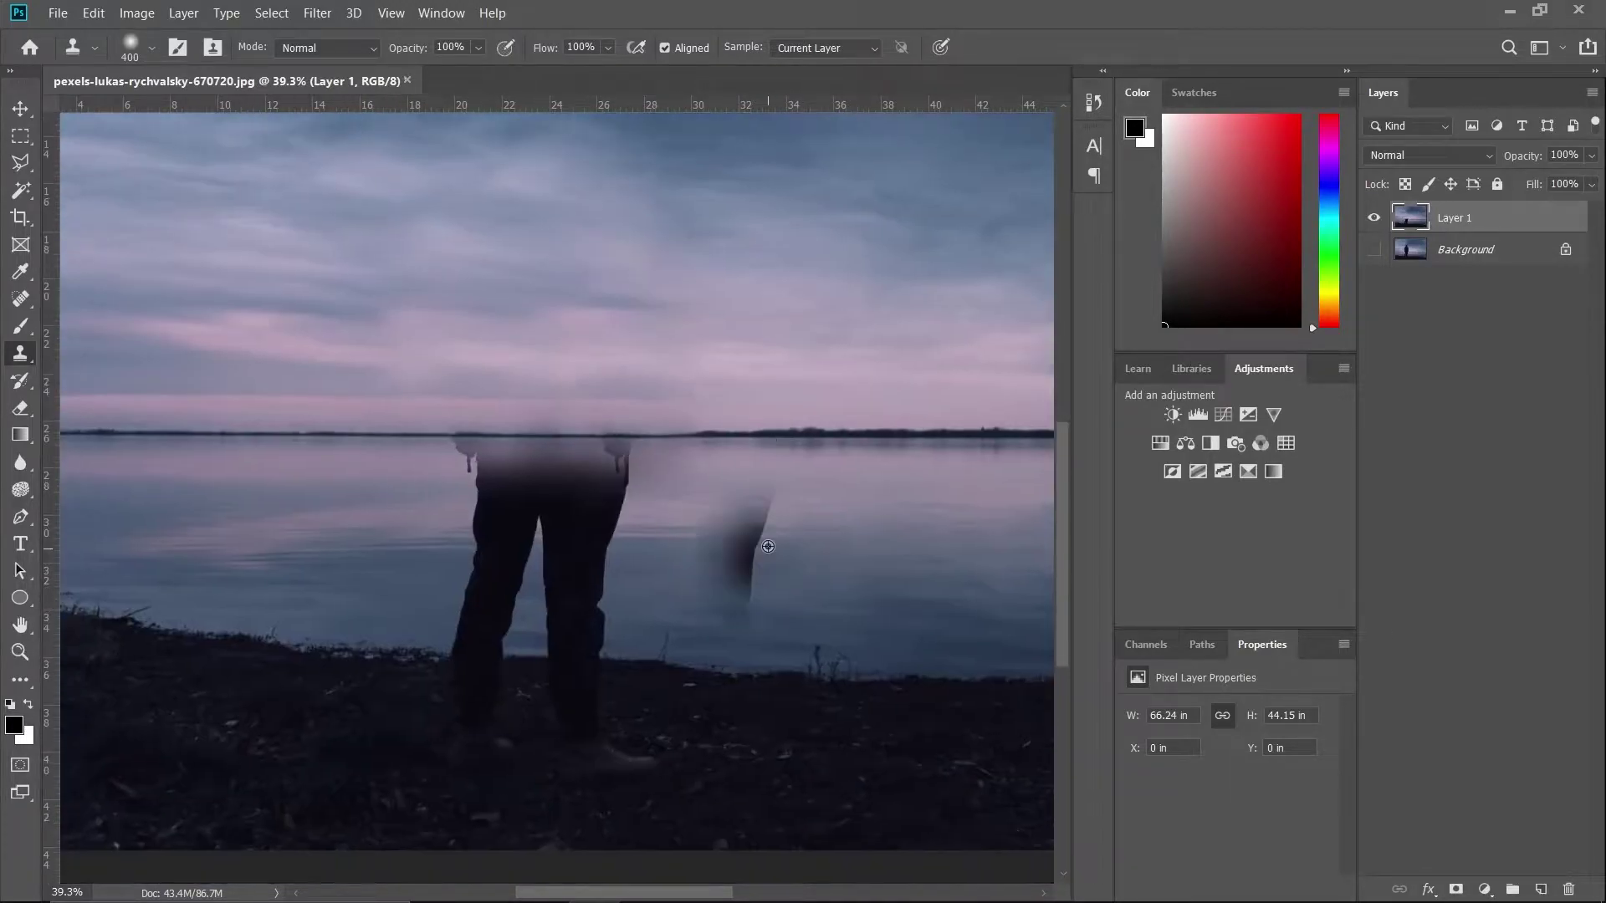
{"action": "left_click_drag", "start_coordinate": [735, 538], "coordinate": [637, 511]}
{"action": "key", "text": "shift+j"}
{"action": "key", "text": "shift+j"}
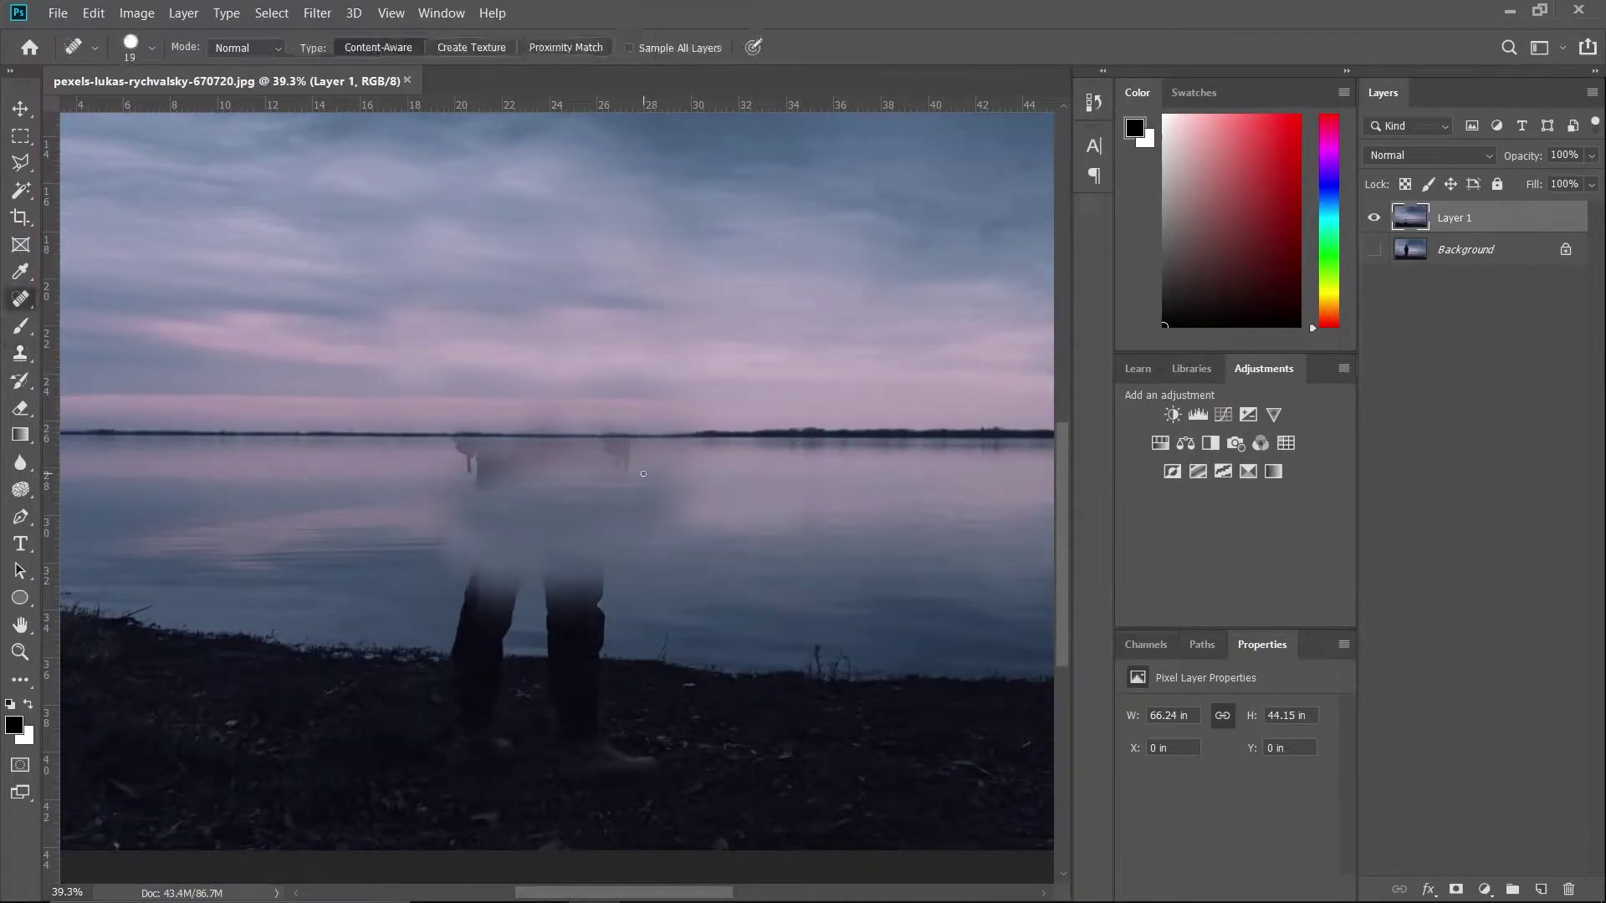
{"action": "left_click_drag", "start_coordinate": [502, 475], "coordinate": [499, 475]}
{"action": "left_click_drag", "start_coordinate": [460, 550], "coordinate": [224, 543]}
{"action": "left_click_drag", "start_coordinate": [541, 536], "coordinate": [732, 538]}
{"action": "key", "text": "ctrl+d"}
Step: Clone out leftover marks along the horizon and leg tops, and patch blotchy water
{"action": "key", "text": "s"}
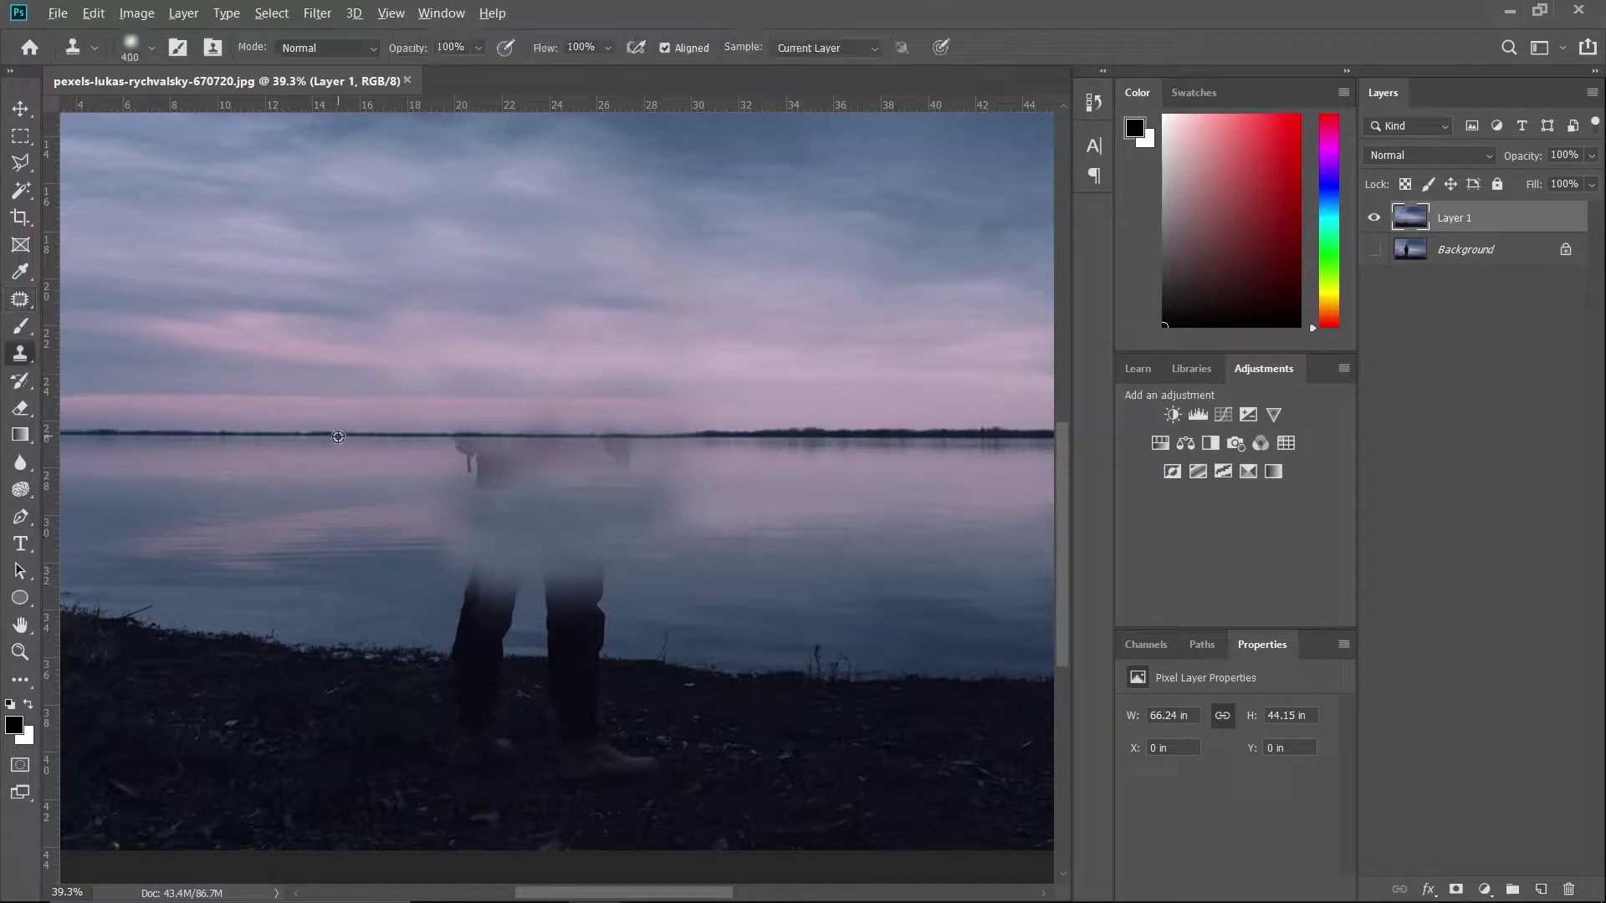
{"action": "left_click_drag", "start_coordinate": [476, 452], "coordinate": [575, 445]}
{"action": "mouse_move", "coordinate": [620, 496]}
{"action": "left_mouse_down"}
{"action": "mouse_move", "coordinate": [452, 483]}
{"action": "mouse_move", "coordinate": [578, 658]}
{"action": "mouse_move", "coordinate": [301, 652]}
{"action": "left_mouse_up"}
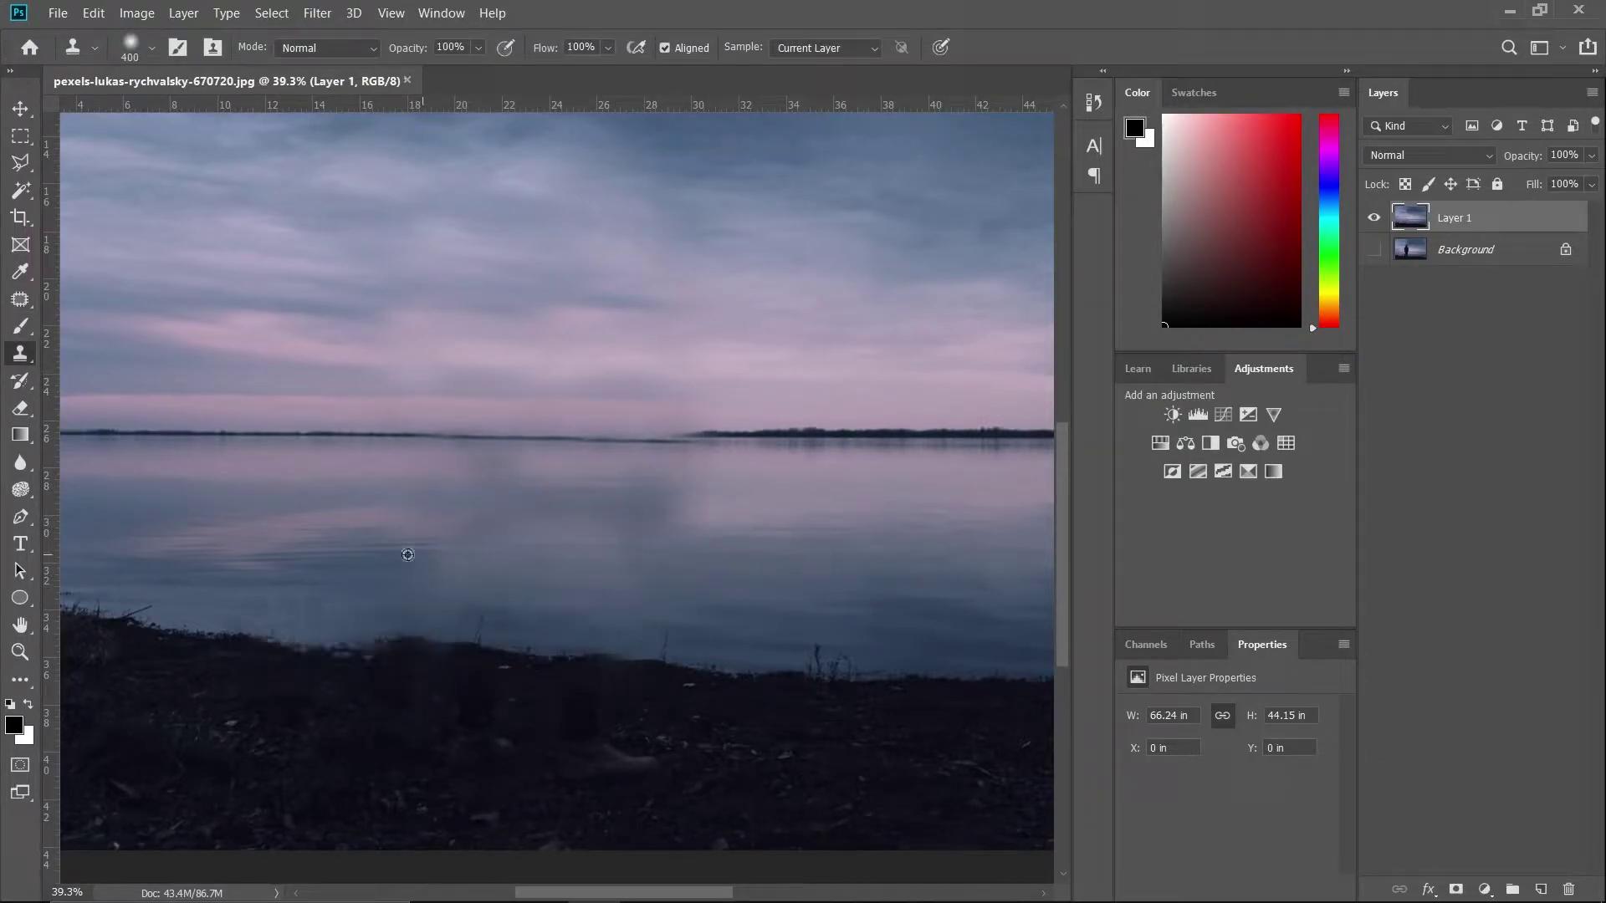
{"action": "scroll", "coordinate": [720, 455], "scroll_direction": "down", "scroll_amount": 3}
{"action": "left_click_drag", "start_coordinate": [657, 460], "coordinate": [665, 577]}
{"action": "key", "text": "j"}
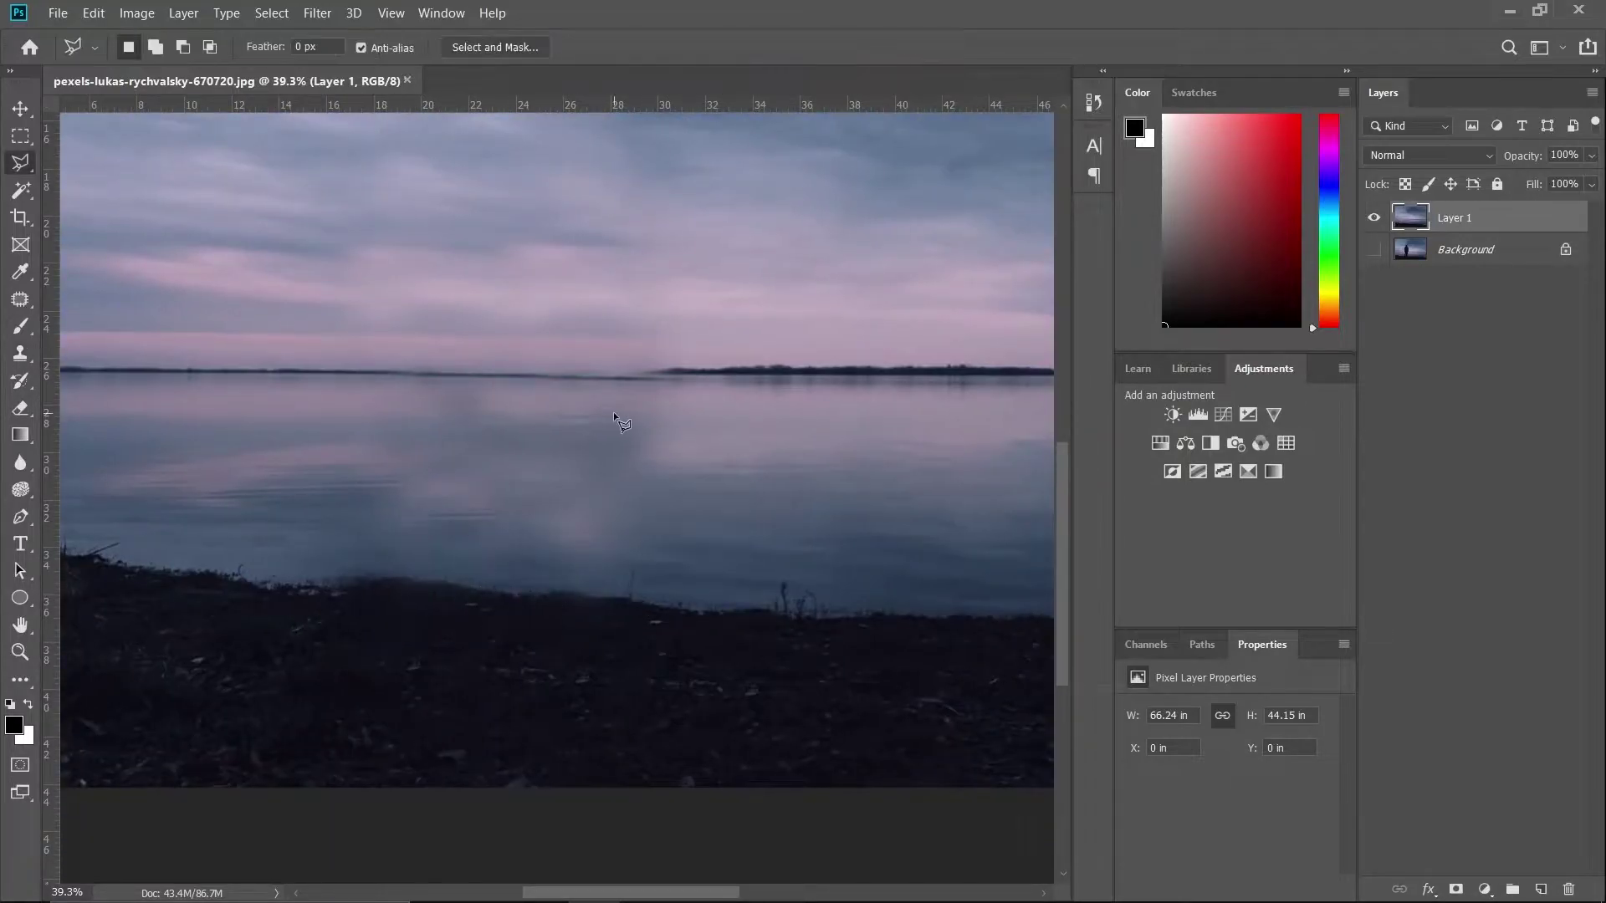
{"action": "left_click_drag", "start_coordinate": [588, 403], "coordinate": [792, 468]}
{"action": "key", "text": "ctrl+d"}
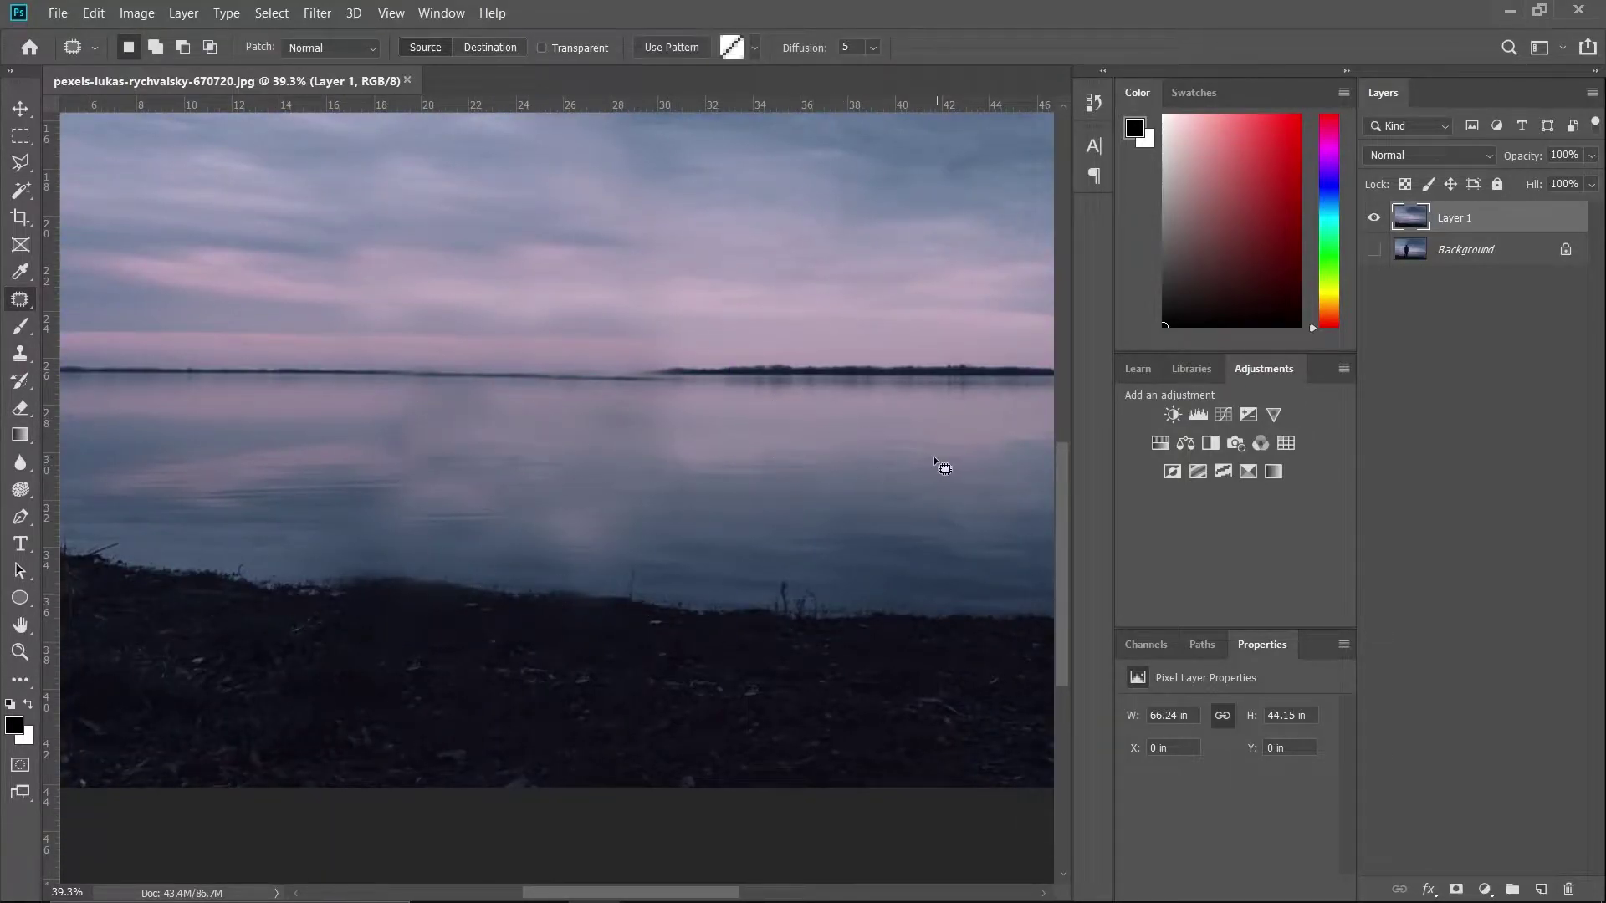
Step: Duplicate the original Background layer containing the man into a Background copy
{"action": "scroll", "coordinate": [804, 501], "scroll_direction": "down", "scroll_amount": 3}
{"action": "key", "text": "v"}
{"action": "scroll", "coordinate": [596, 688], "scroll_direction": "up", "scroll_amount": 5}
{"action": "scroll", "coordinate": [574, 674], "scroll_direction": "down", "scroll_amount": 5}
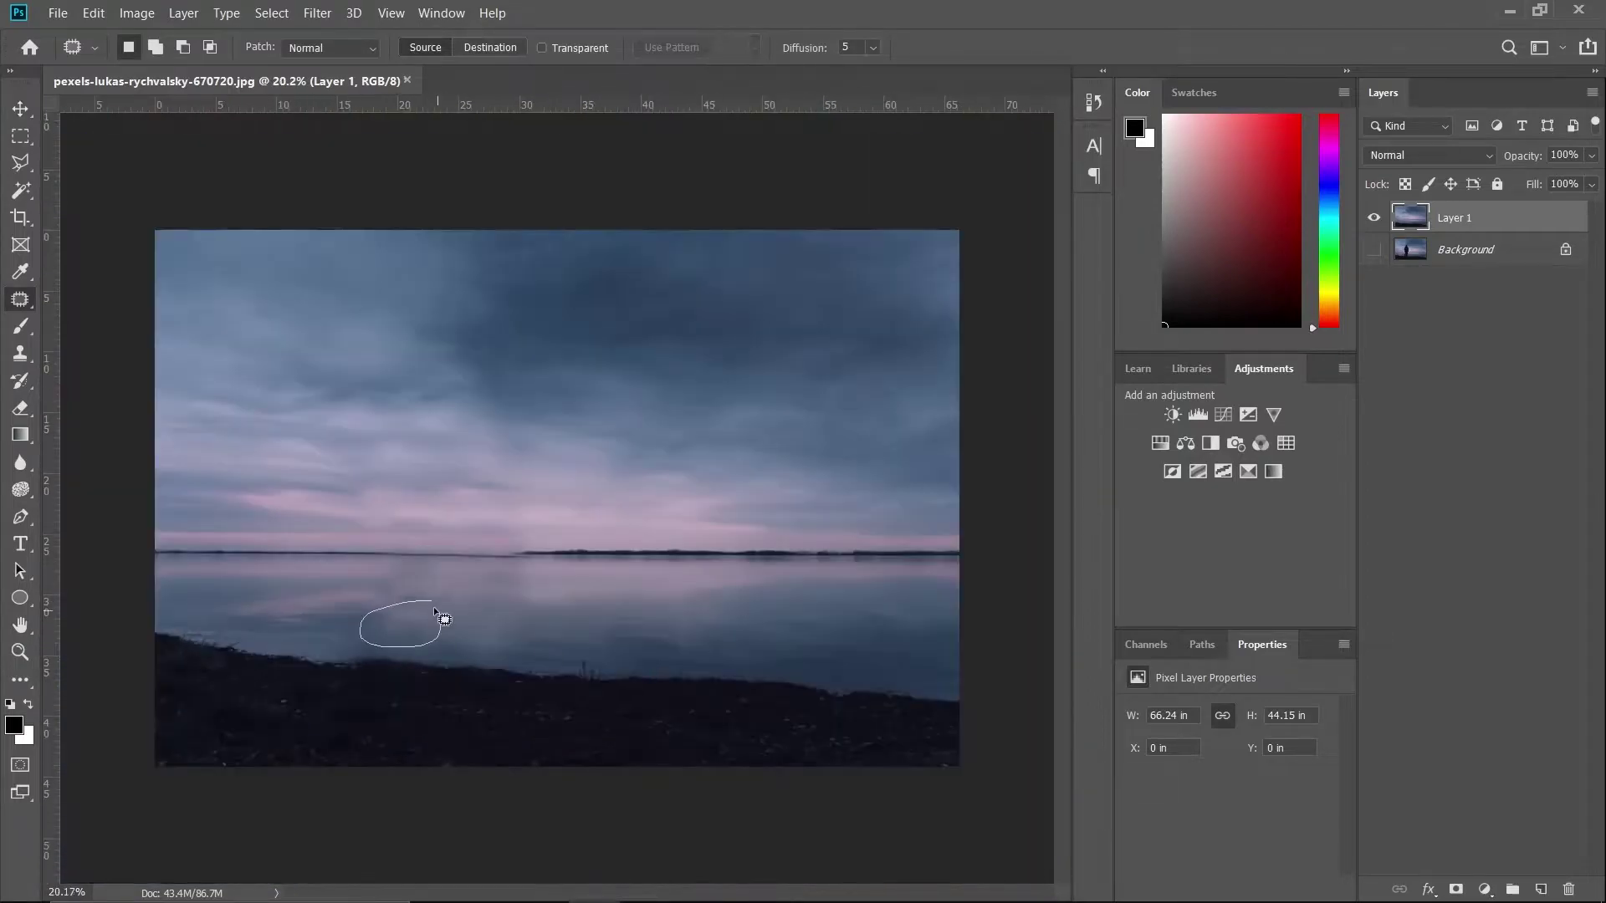
{"action": "key", "text": "ctrl+j"}
{"action": "scroll", "coordinate": [431, 397], "scroll_direction": "up", "scroll_amount": 10}
Step: Start a pen path with anchors at the top of the man's head and down his ear
{"action": "key", "text": "l"}
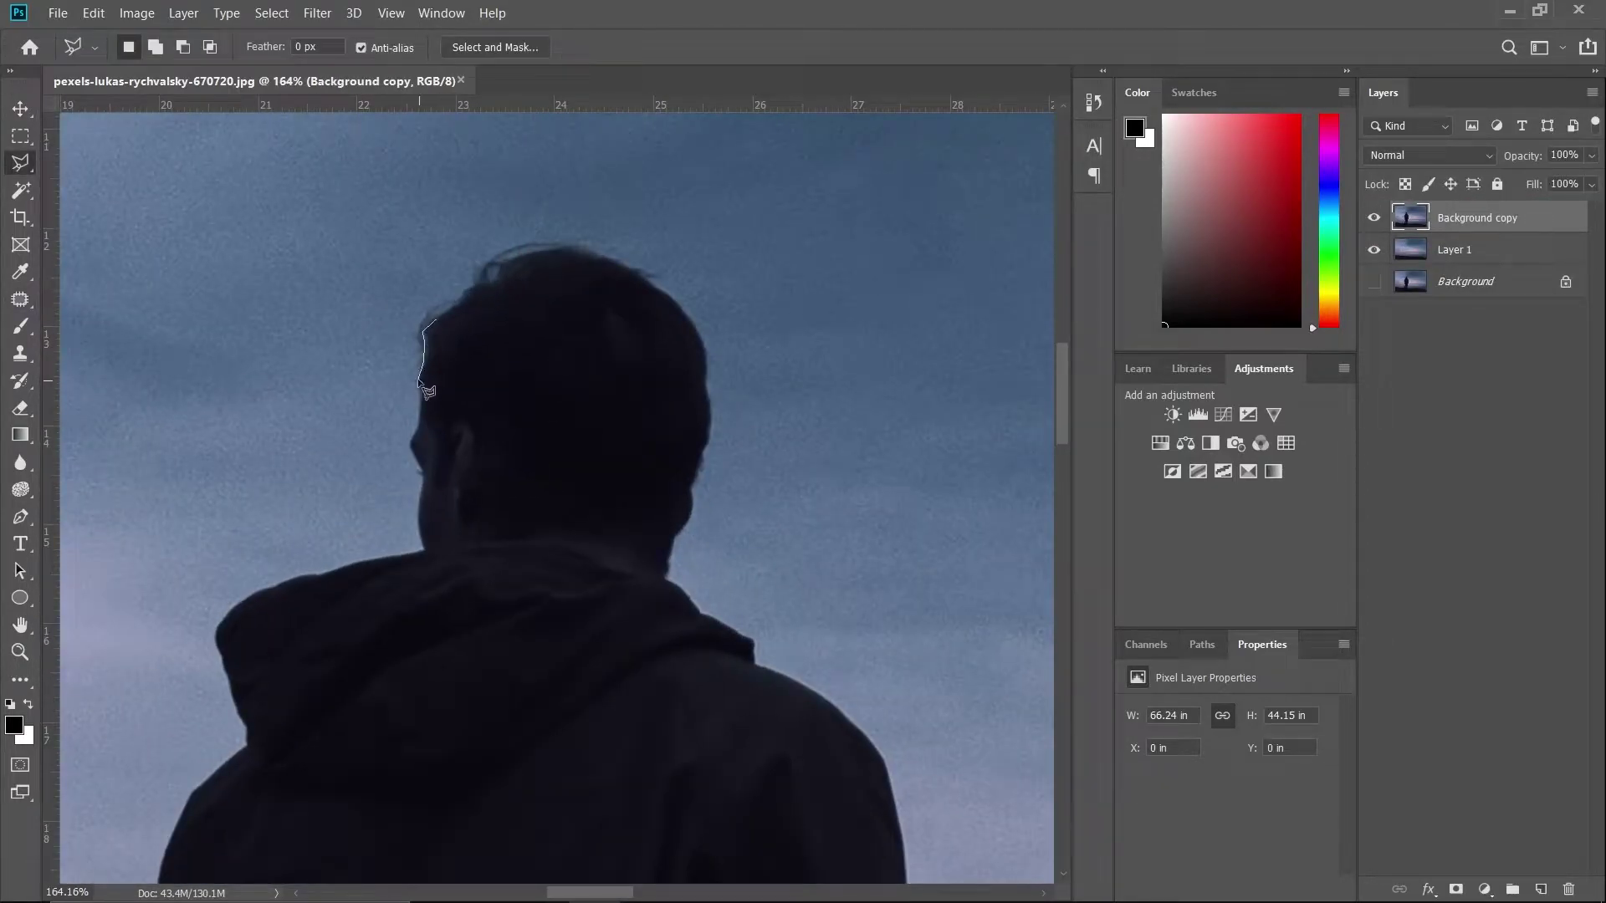
{"action": "key", "text": "ctrl+d"}
{"action": "key", "text": "p"}
{"action": "scroll", "coordinate": [527, 334], "scroll_direction": "up", "scroll_amount": 2}
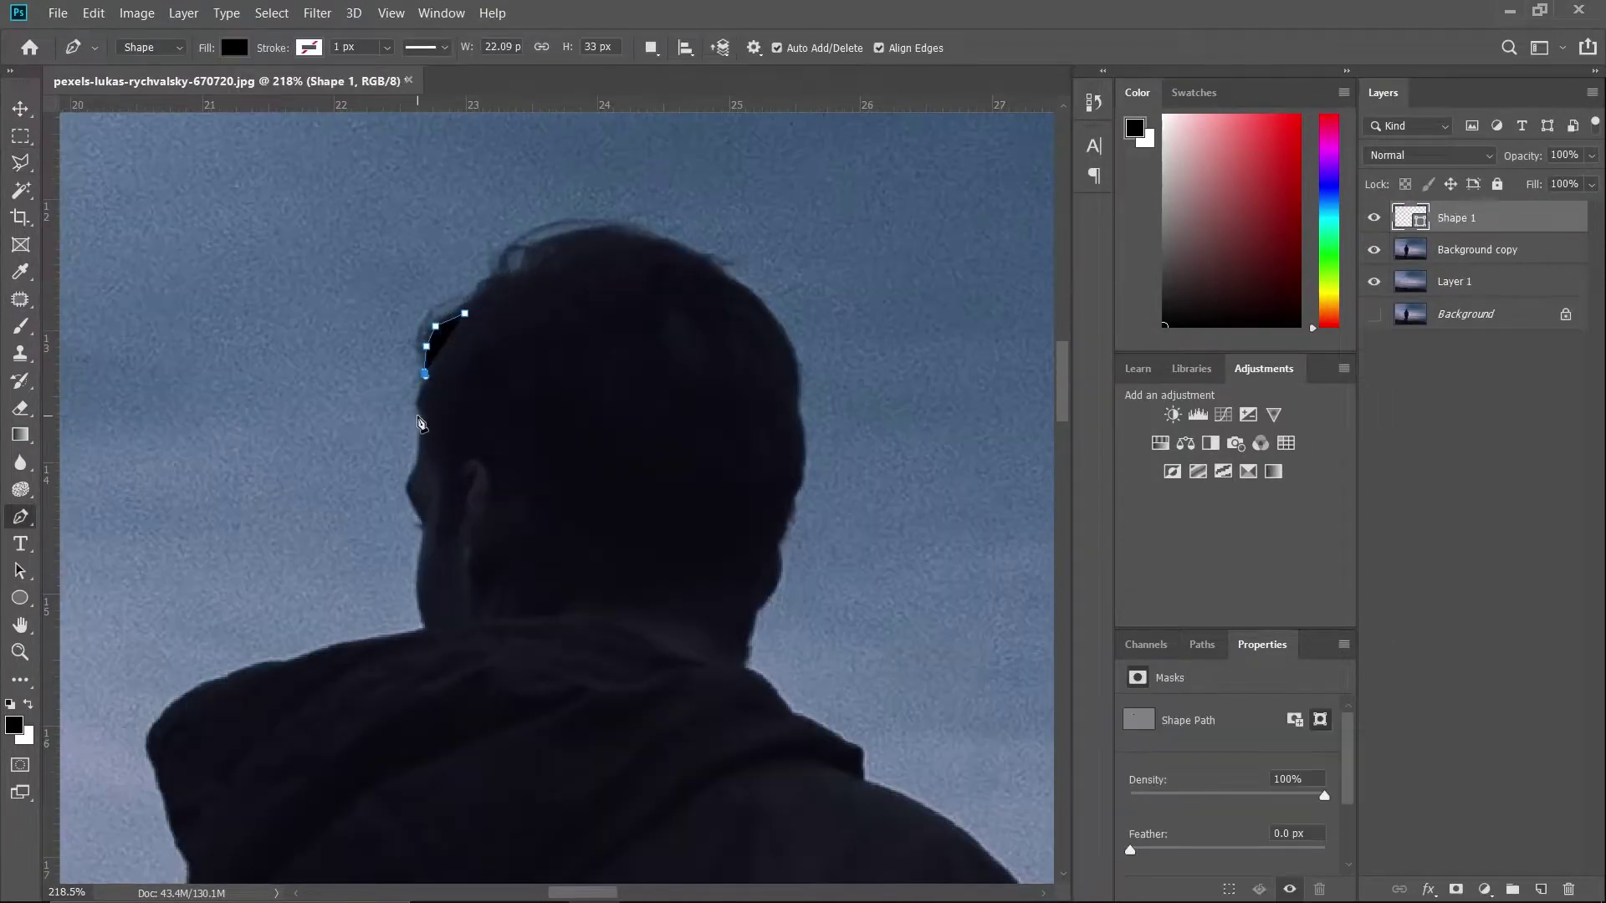
{"action": "left_click", "coordinate": [416, 461]}
{"action": "left_click", "coordinate": [406, 485]}
{"action": "left_click", "coordinate": [408, 498]}
{"action": "left_click_drag", "start_coordinate": [414, 533], "coordinate": [538, 343]}
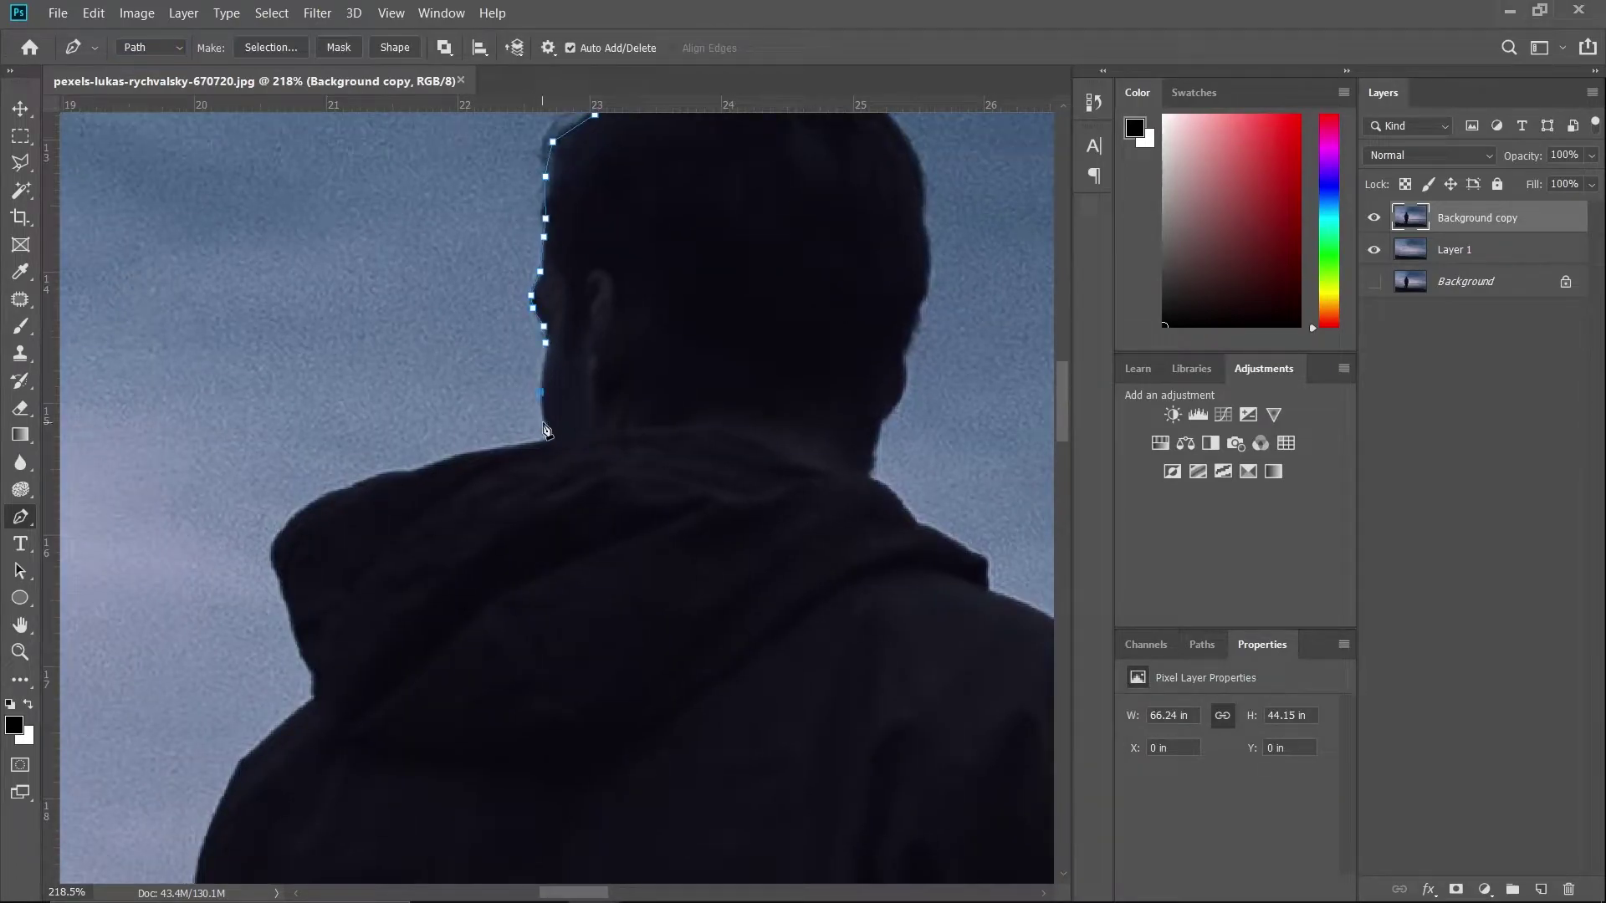
Step: Continue the path along the back of the head, down the neck and hood edge
{"action": "left_click", "coordinate": [317, 700]}
{"action": "left_click_drag", "start_coordinate": [318, 707], "coordinate": [585, 246]}
{"action": "left_click", "coordinate": [513, 295]}
{"action": "left_click", "coordinate": [493, 334]}
{"action": "left_click", "coordinate": [468, 398]}
{"action": "left_click", "coordinate": [463, 431]}
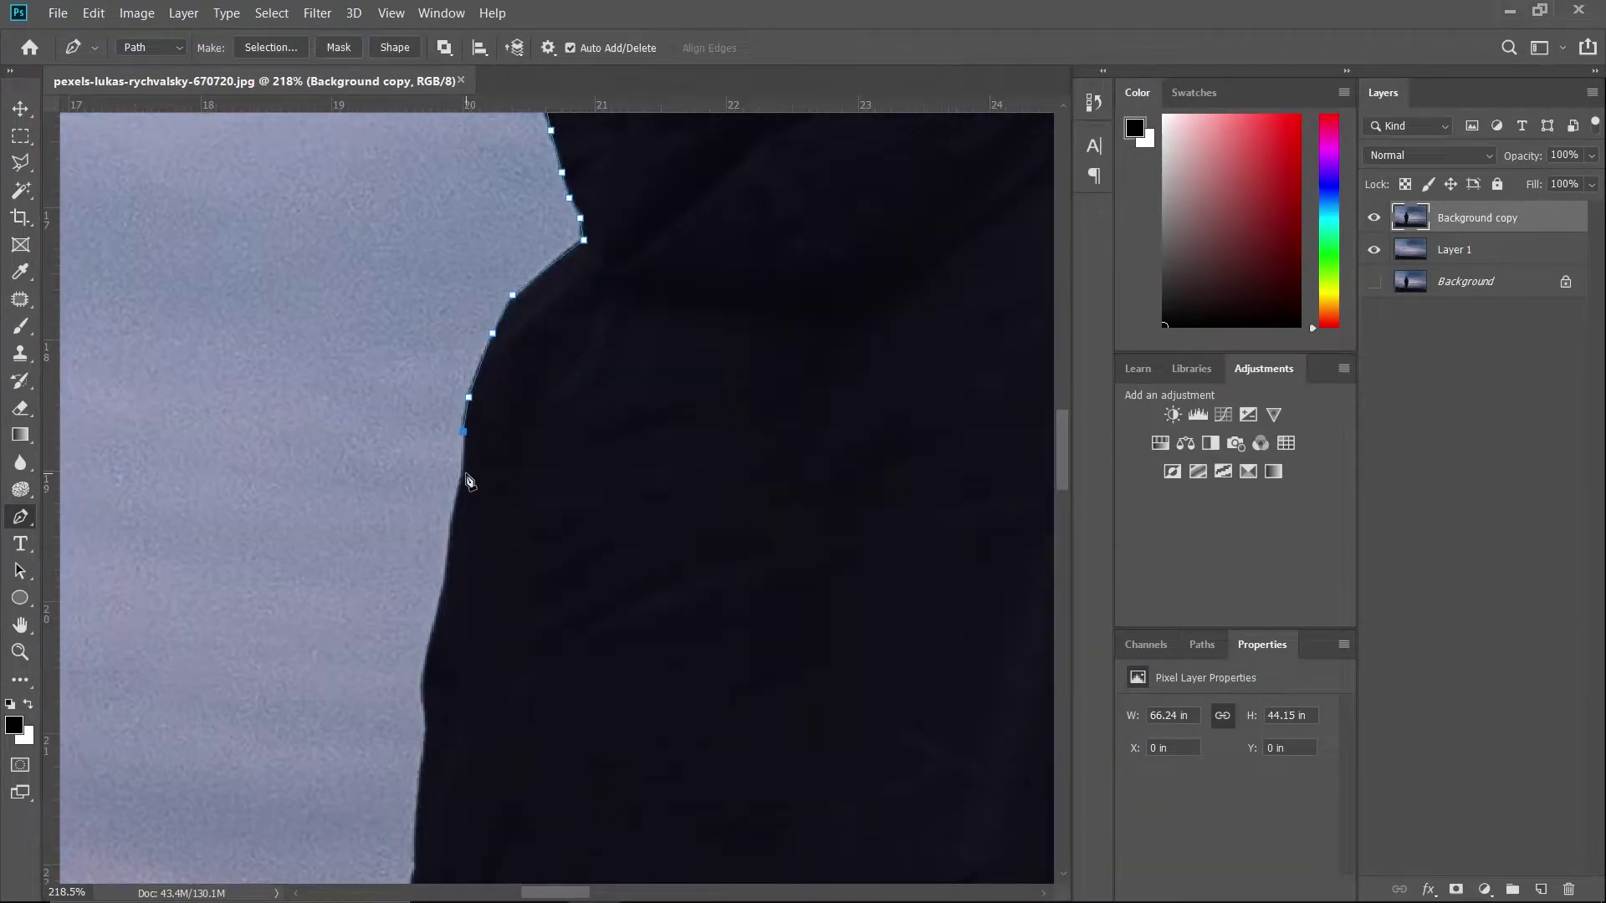
Step: Trace the hood's outer edge and down the side of the jacket
{"action": "left_click_drag", "start_coordinate": [445, 728], "coordinate": [500, 445]}
{"action": "left_click", "coordinate": [479, 434]}
{"action": "left_click", "coordinate": [479, 469]}
{"action": "left_click", "coordinate": [468, 622]}
{"action": "left_click", "coordinate": [466, 646]}
{"action": "left_click", "coordinate": [464, 680]}
{"action": "left_click", "coordinate": [465, 707]}
Step: Extend the path along the jacket's lower edge and around its hem
{"action": "left_click_drag", "start_coordinate": [473, 743], "coordinate": [419, 485]}
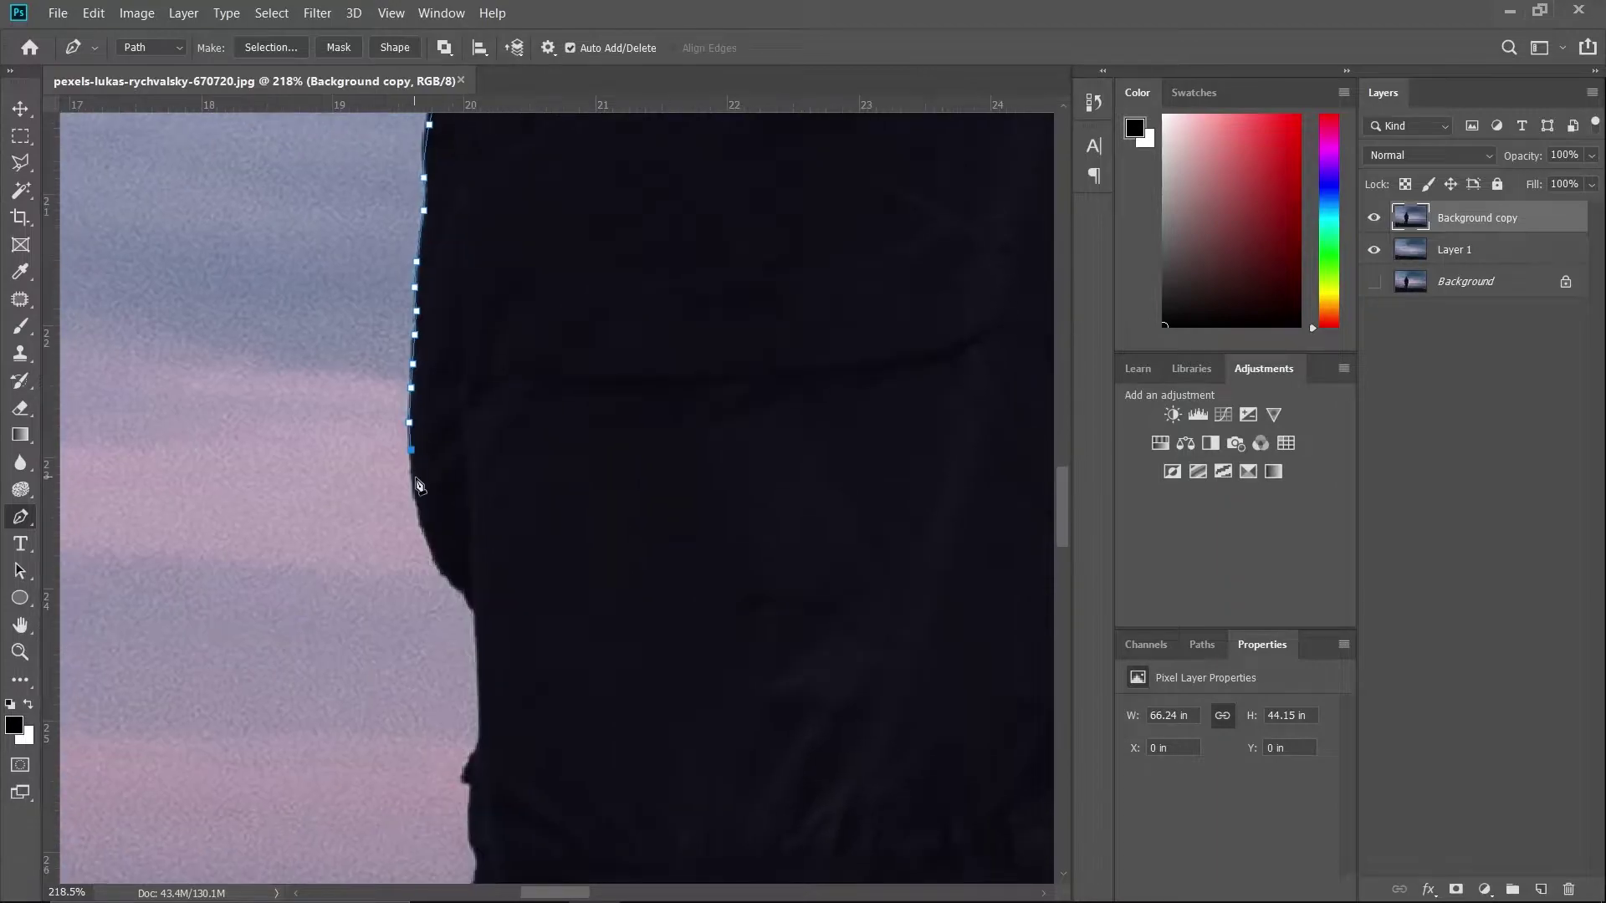
{"action": "left_click", "coordinate": [462, 592]}
{"action": "left_click", "coordinate": [476, 614]}
{"action": "left_click_drag", "start_coordinate": [484, 678], "coordinate": [492, 413]}
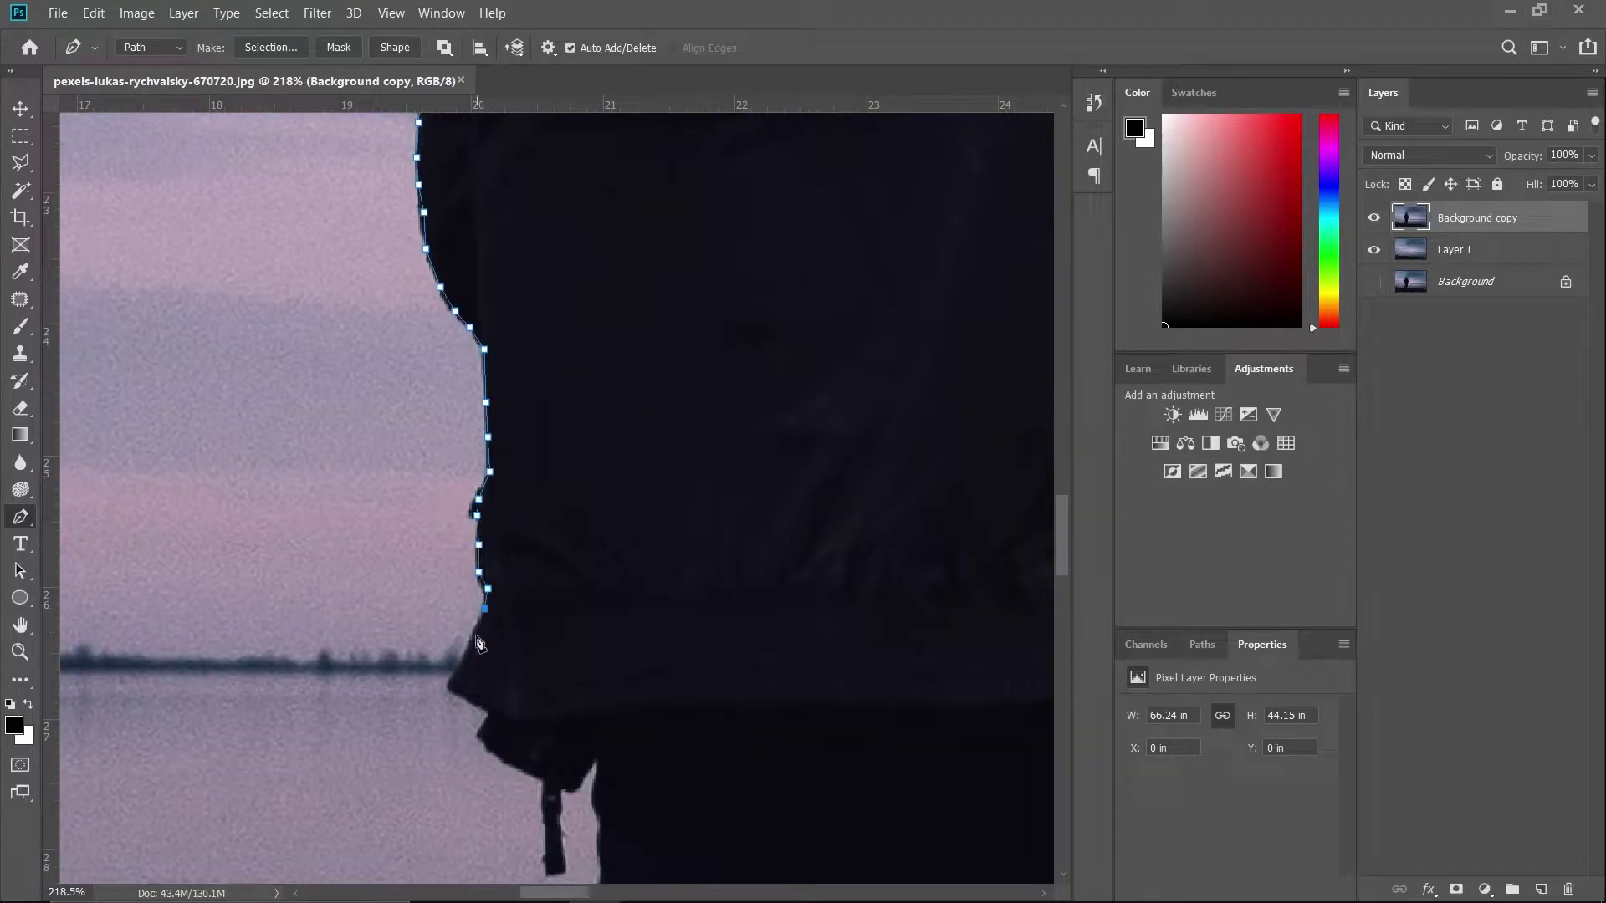
{"action": "left_click_drag", "start_coordinate": [496, 721], "coordinate": [549, 547]}
{"action": "left_click", "coordinate": [544, 544]}
{"action": "left_click", "coordinate": [532, 566]}
{"action": "left_click", "coordinate": [545, 583]}
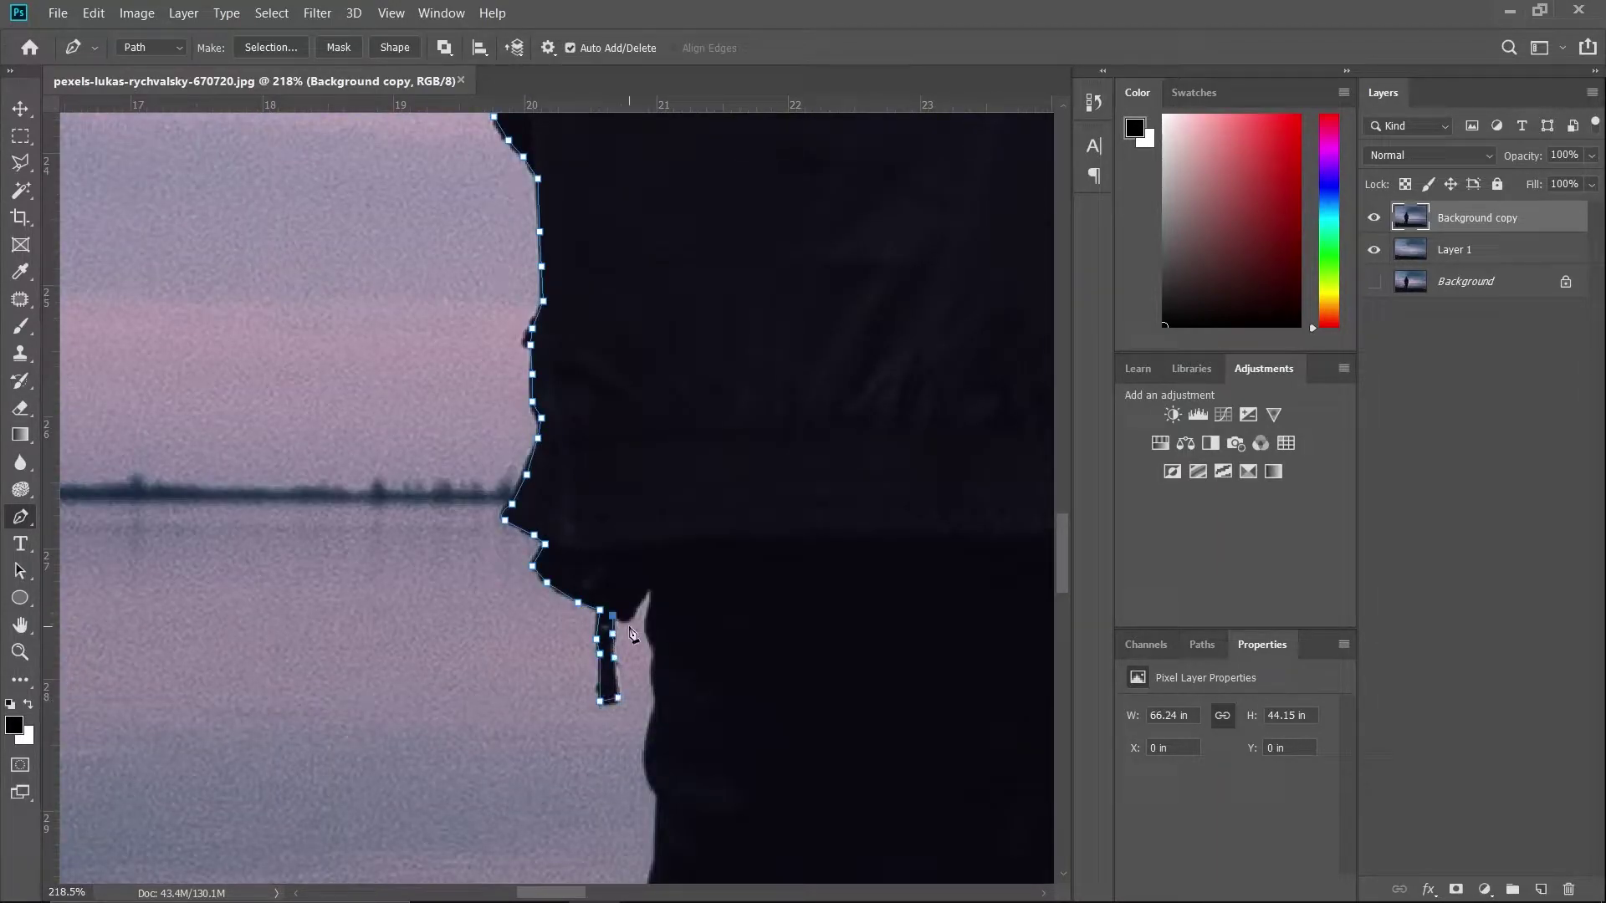
Step: Trace around the hanging strap and down the back of the man's leg
{"action": "left_click", "coordinate": [647, 636]}
{"action": "left_click", "coordinate": [655, 657]}
{"action": "left_click", "coordinate": [649, 672]}
{"action": "left_click_drag", "start_coordinate": [663, 733], "coordinate": [626, 458]}
{"action": "left_click", "coordinate": [615, 571]}
{"action": "left_click", "coordinate": [596, 673]}
{"action": "left_click_drag", "start_coordinate": [600, 815], "coordinate": [529, 378]}
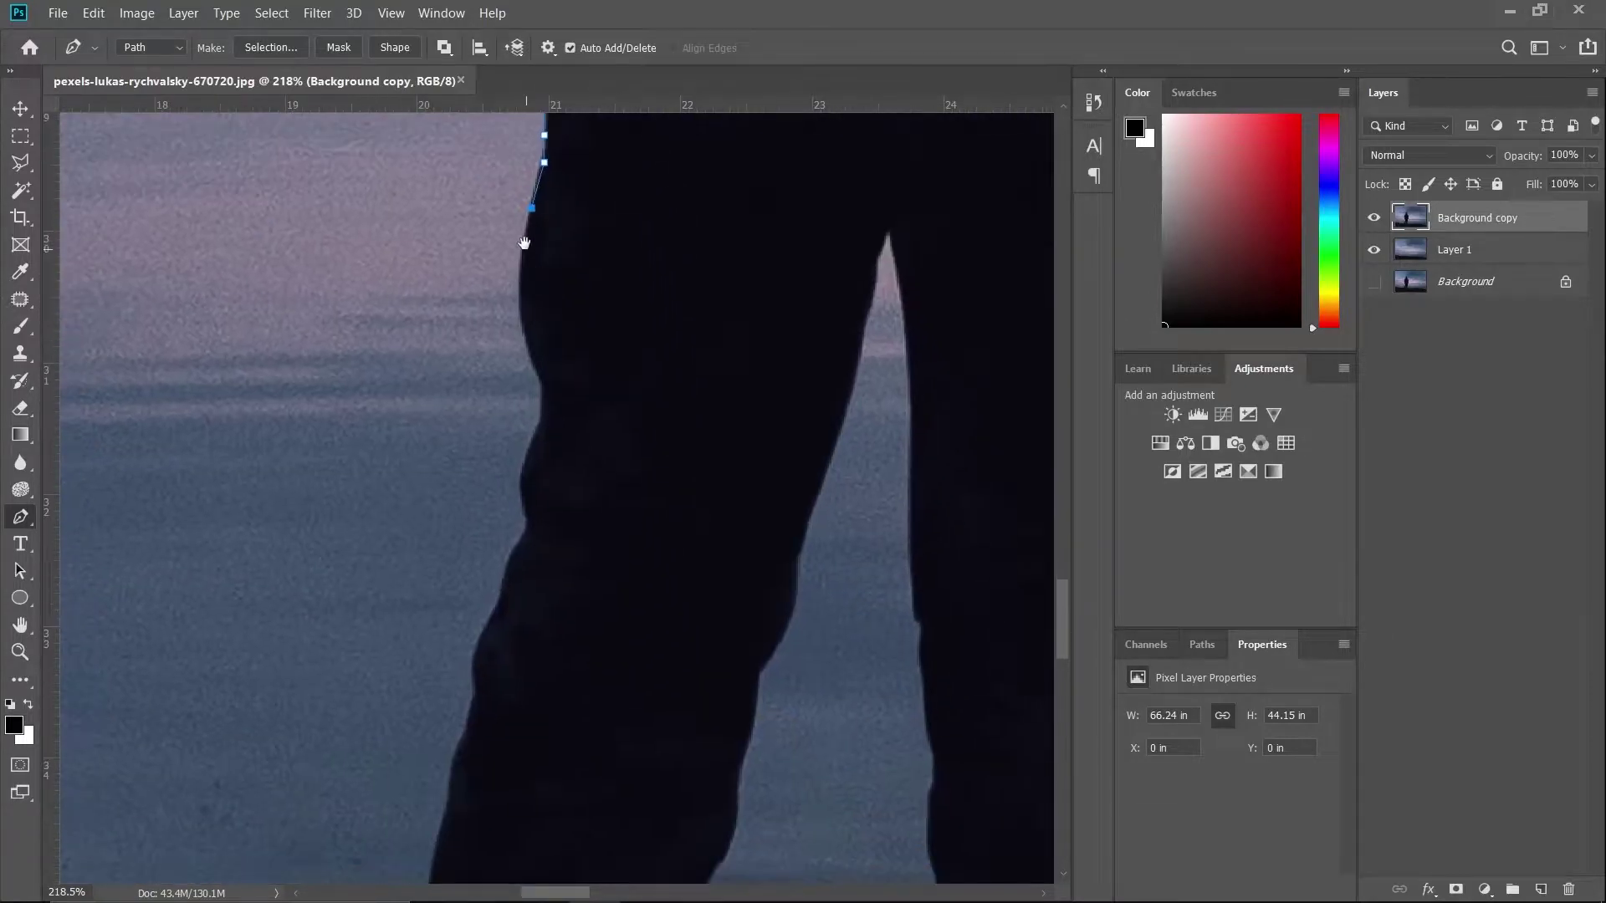
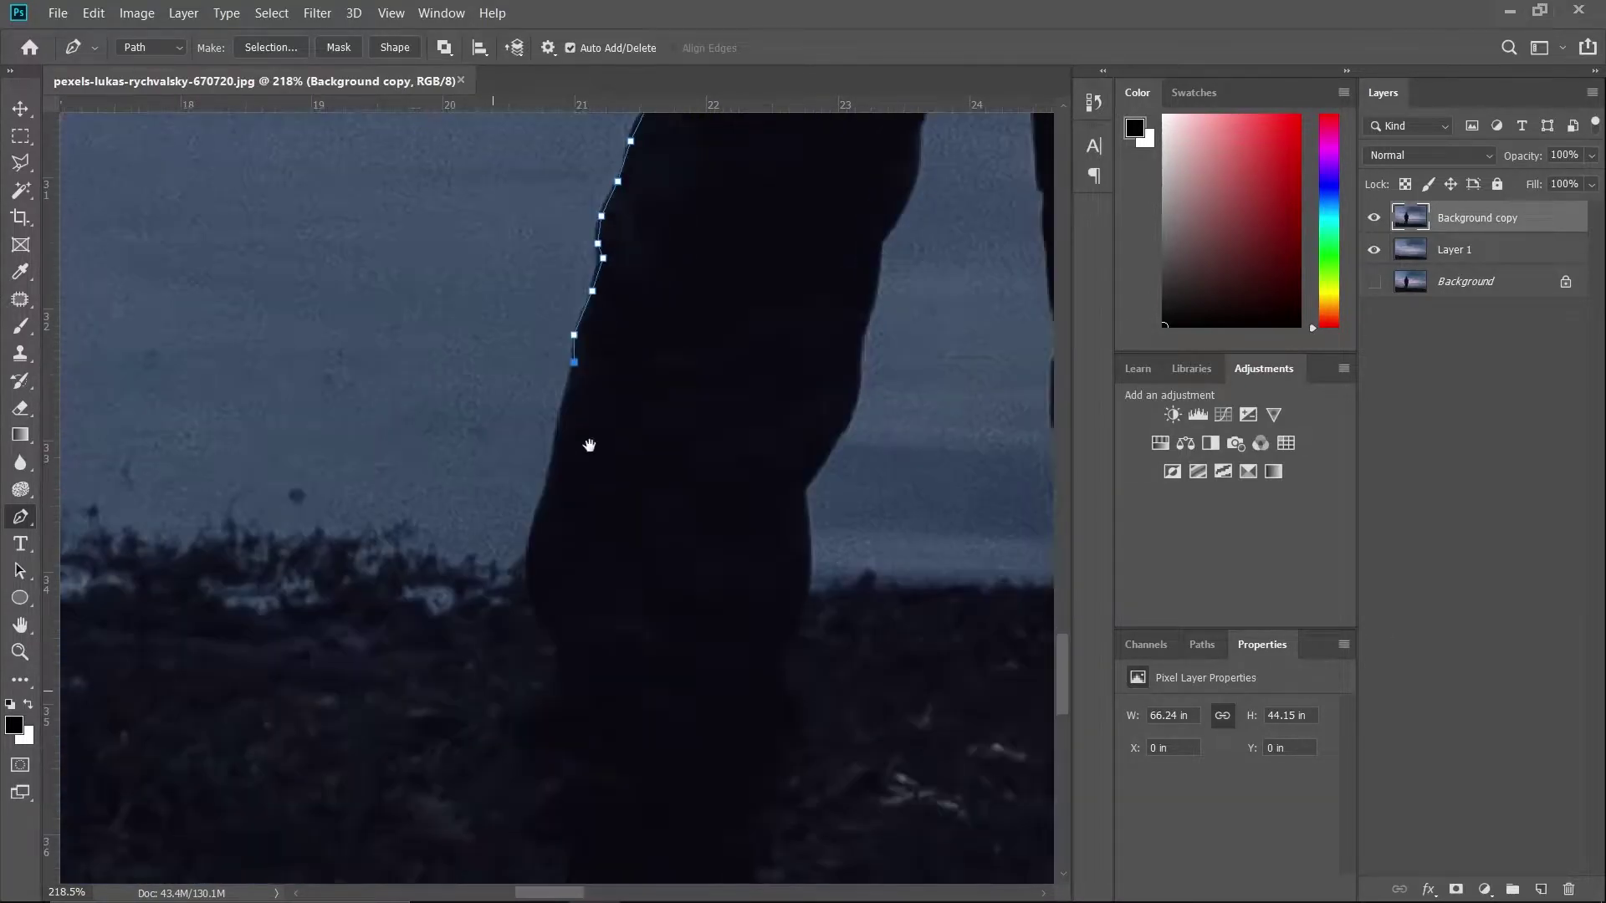
Step: Place pen anchors around the figure's feet and along the inner leg
{"action": "mouse_move", "coordinate": [636, 795]}
{"action": "left_mouse_down"}
{"action": "mouse_move", "coordinate": [646, 340]}
{"action": "mouse_move", "coordinate": [634, 627]}
{"action": "left_mouse_up"}
{"action": "scroll", "coordinate": [646, 340], "scroll_direction": "down", "scroll_amount": 3}
{"action": "left_click", "coordinate": [620, 522]}
{"action": "left_click", "coordinate": [594, 590]}
{"action": "left_click", "coordinate": [757, 565]}
{"action": "left_click", "coordinate": [719, 500]}
{"action": "left_click", "coordinate": [715, 465]}
{"action": "left_click", "coordinate": [733, 345]}
{"action": "left_click", "coordinate": [662, 492]}
{"action": "left_click", "coordinate": [735, 198]}
{"action": "left_click", "coordinate": [747, 343]}
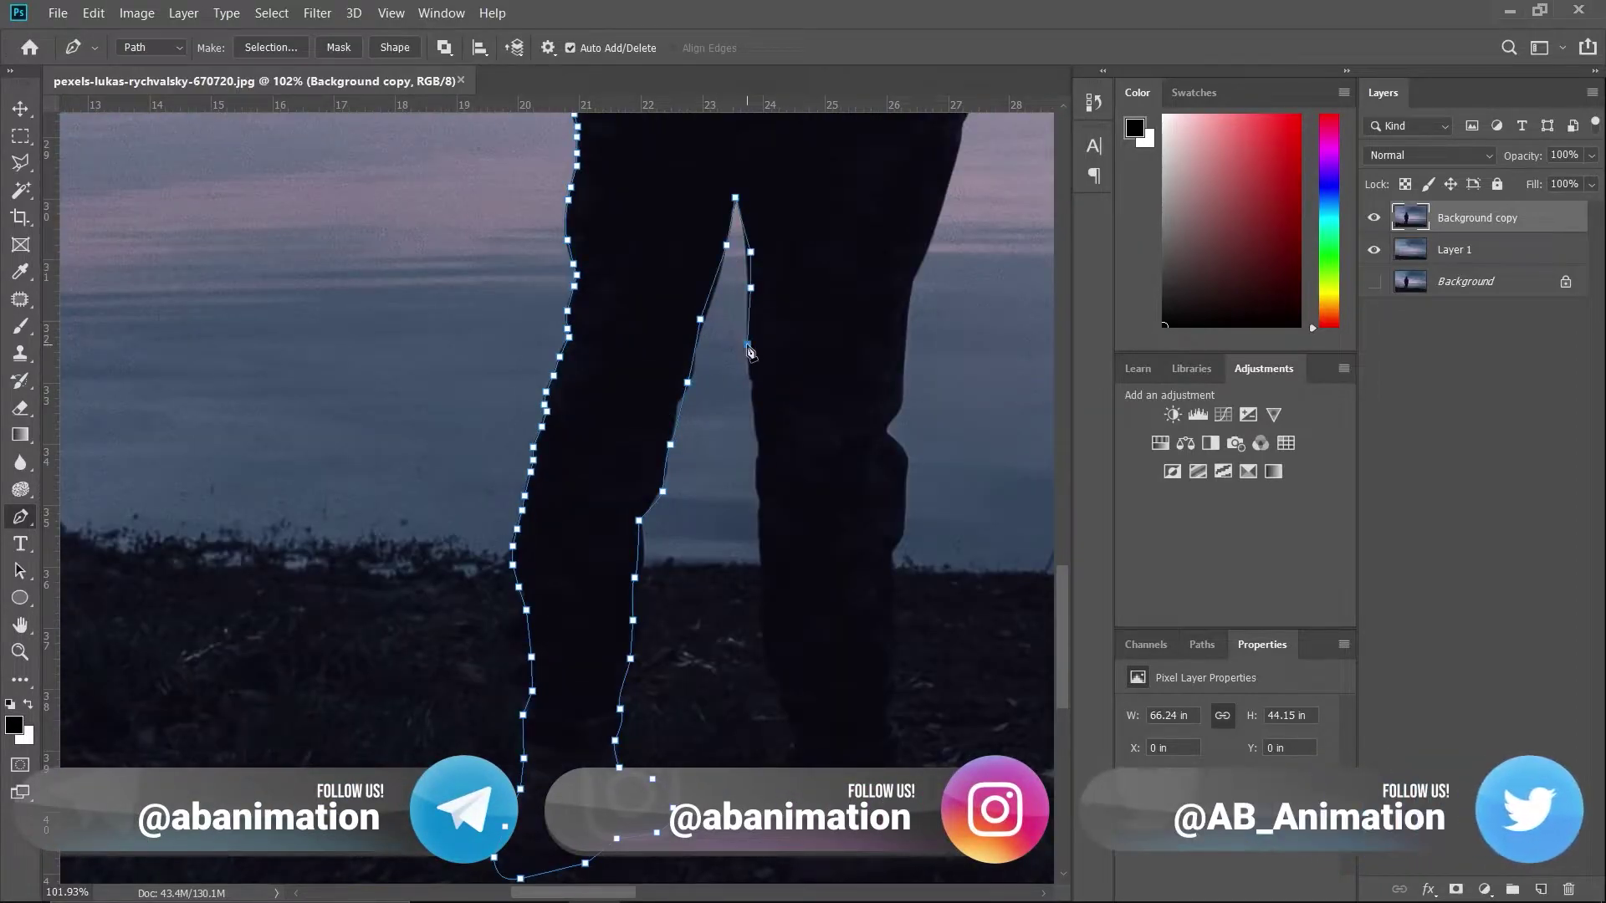
{"action": "left_click_drag", "start_coordinate": [763, 539], "coordinate": [699, 368]}
{"action": "left_click", "coordinate": [698, 372]}
{"action": "left_click", "coordinate": [704, 423]}
{"action": "left_click", "coordinate": [712, 442]}
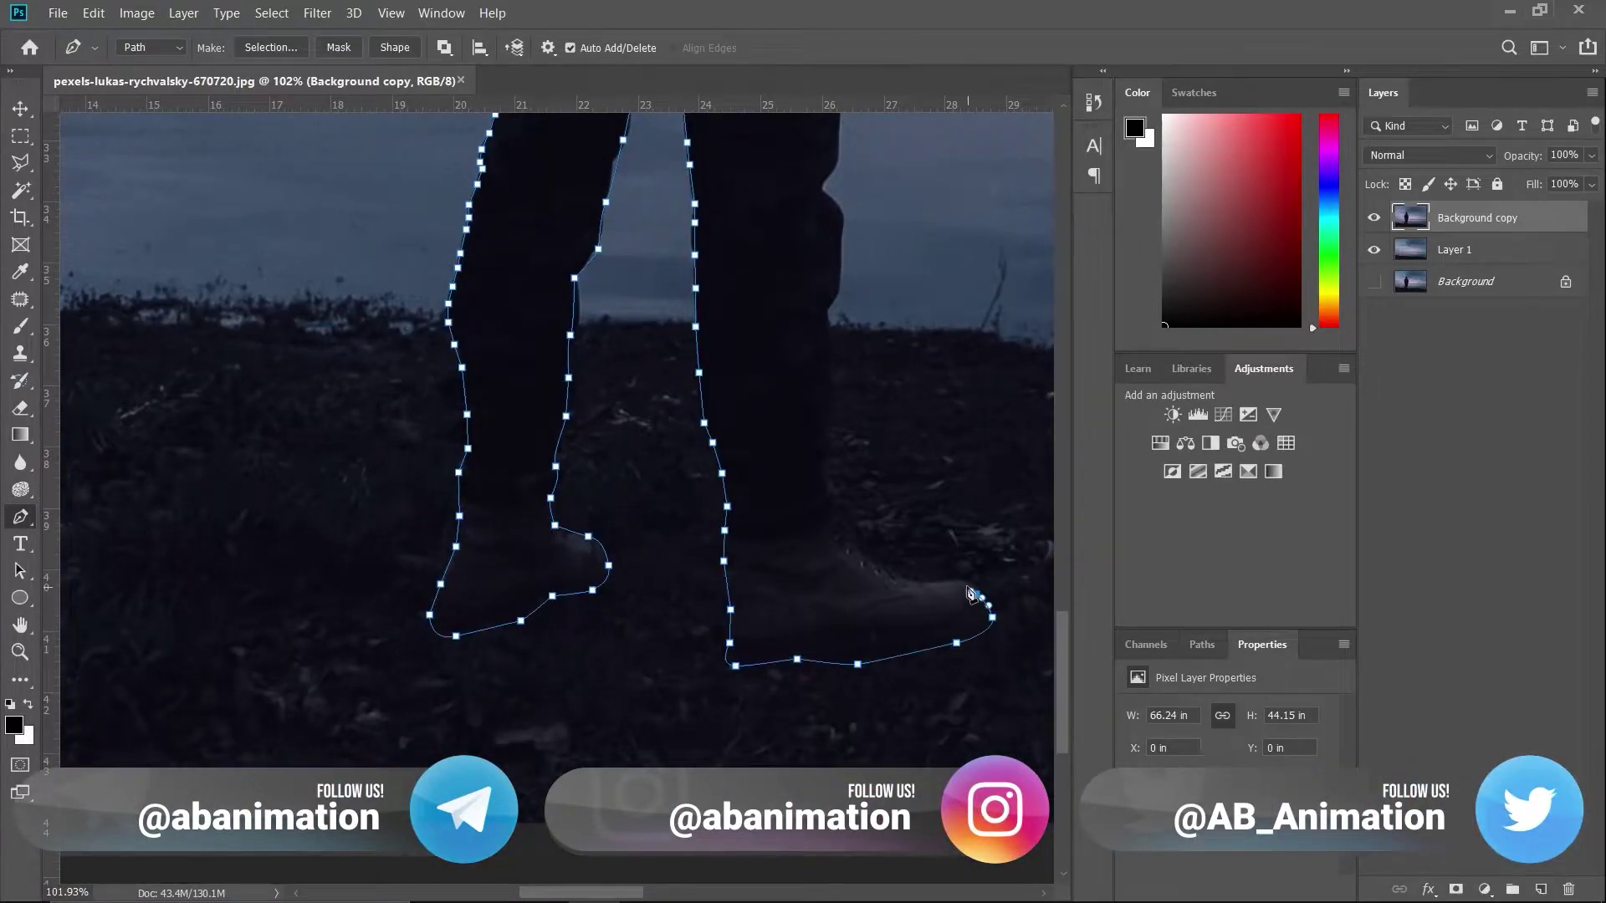
Step: Continue the path up the outer leg edge and along the jacket edge
{"action": "scroll", "coordinate": [970, 594], "scroll_direction": "up", "scroll_amount": 4}
{"action": "scroll", "coordinate": [730, 490], "scroll_direction": "up", "scroll_amount": 3}
{"action": "scroll", "coordinate": [730, 473], "scroll_direction": "up", "scroll_amount": 3}
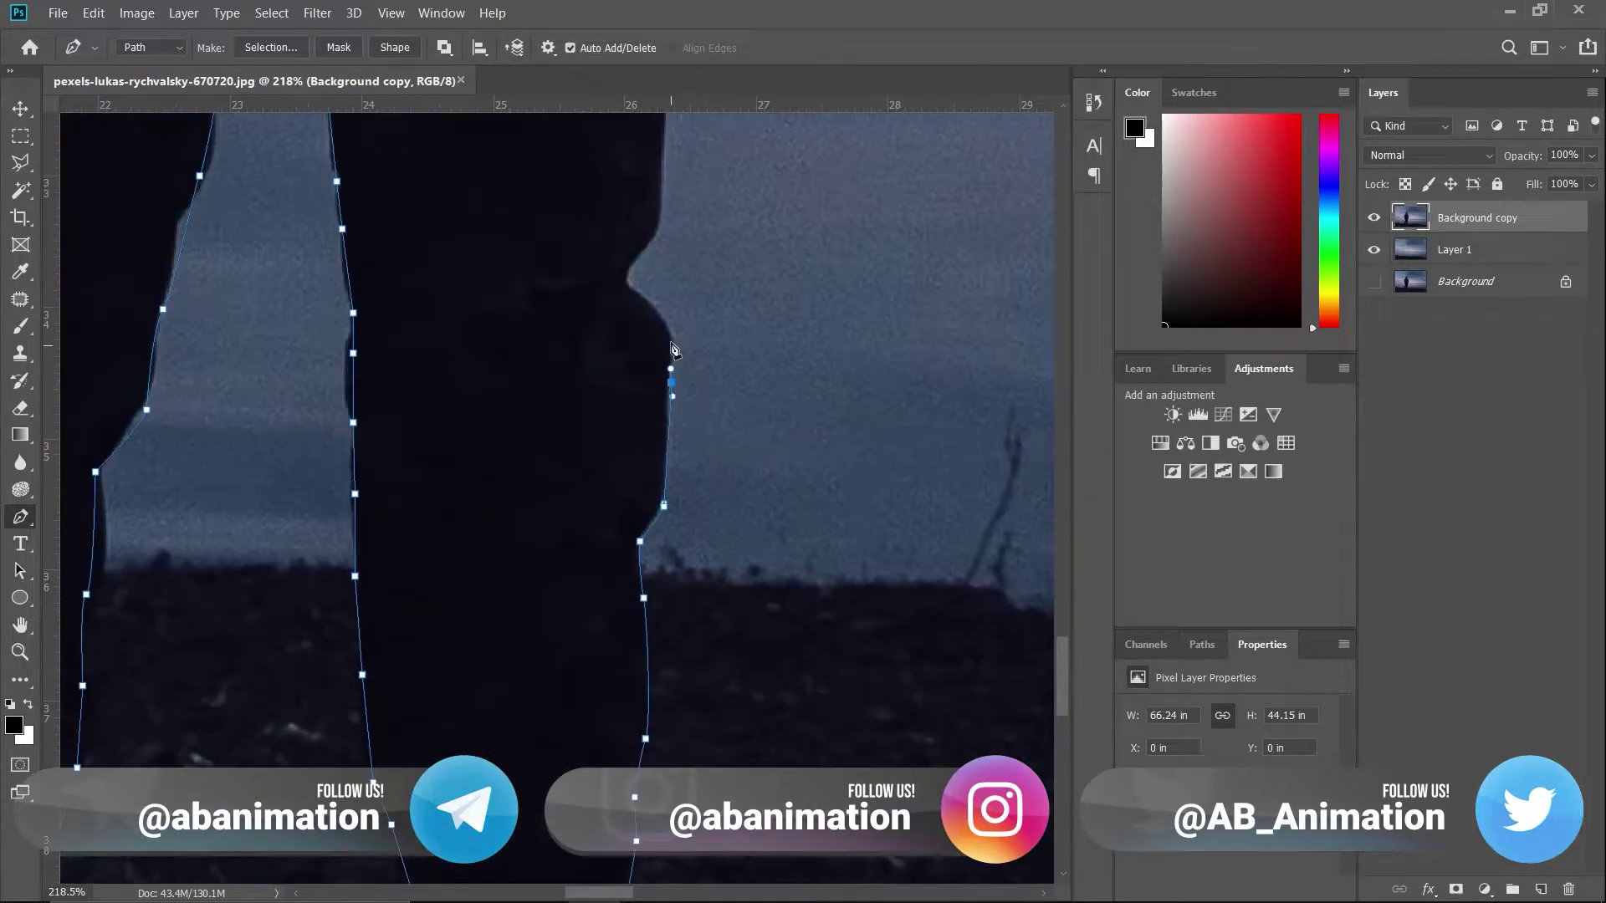
{"action": "scroll", "coordinate": [728, 455], "scroll_direction": "up", "scroll_amount": 3}
{"action": "scroll", "coordinate": [728, 443], "scroll_direction": "up", "scroll_amount": 3}
{"action": "left_click", "coordinate": [746, 371]}
{"action": "left_click", "coordinate": [759, 322]}
{"action": "left_click", "coordinate": [764, 278]}
{"action": "left_click", "coordinate": [777, 255]}
{"action": "scroll", "coordinate": [784, 484], "scroll_direction": "up", "scroll_amount": 5}
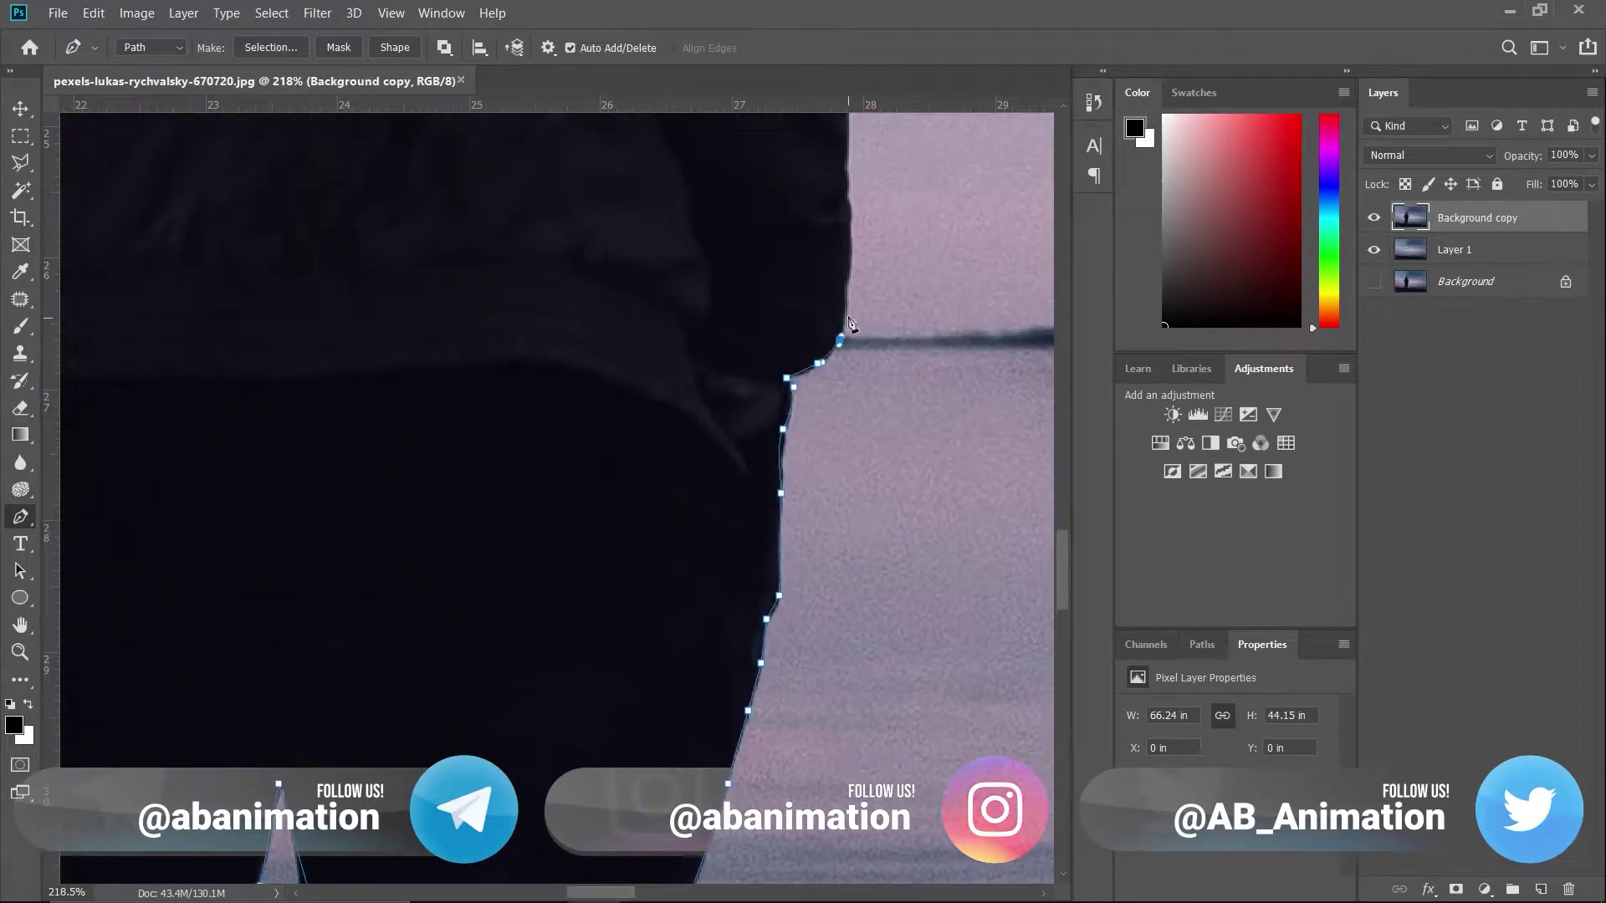
{"action": "scroll", "coordinate": [848, 326], "scroll_direction": "up", "scroll_amount": 5}
{"action": "left_click", "coordinate": [901, 433]}
{"action": "left_click", "coordinate": [898, 357]}
{"action": "scroll", "coordinate": [894, 360], "scroll_direction": "up", "scroll_amount": 5}
{"action": "left_click", "coordinate": [885, 561]}
{"action": "left_click", "coordinate": [892, 464]}
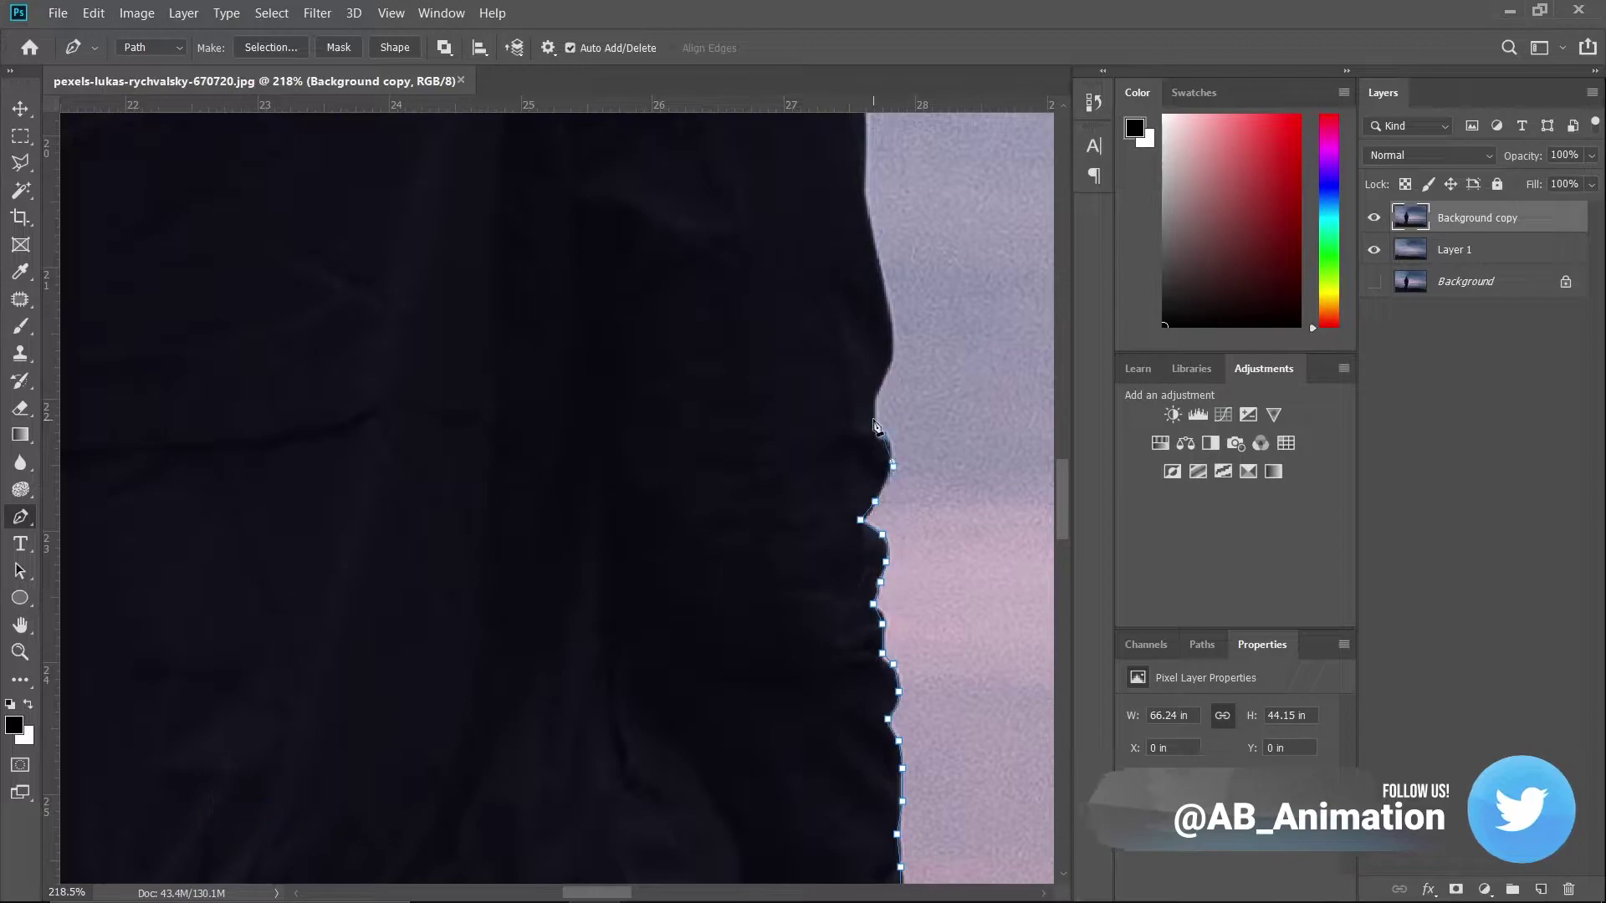
Step: Extend the path up the figure's side, across the shoulder and up the neck to the head
{"action": "left_click", "coordinate": [882, 433]}
{"action": "left_click", "coordinate": [884, 371]}
{"action": "left_click", "coordinate": [873, 243]}
{"action": "left_click", "coordinate": [862, 182]}
{"action": "scroll", "coordinate": [857, 427], "scroll_direction": "up", "scroll_amount": 5}
{"action": "left_click", "coordinate": [854, 441]}
{"action": "scroll", "coordinate": [830, 196], "scroll_direction": "up", "scroll_amount": 5}
{"action": "scroll", "coordinate": [830, 196], "scroll_direction": "left", "scroll_amount": 1}
{"action": "left_click", "coordinate": [911, 521]}
{"action": "left_click", "coordinate": [807, 424]}
{"action": "left_click", "coordinate": [875, 479]}
{"action": "left_click", "coordinate": [746, 399]}
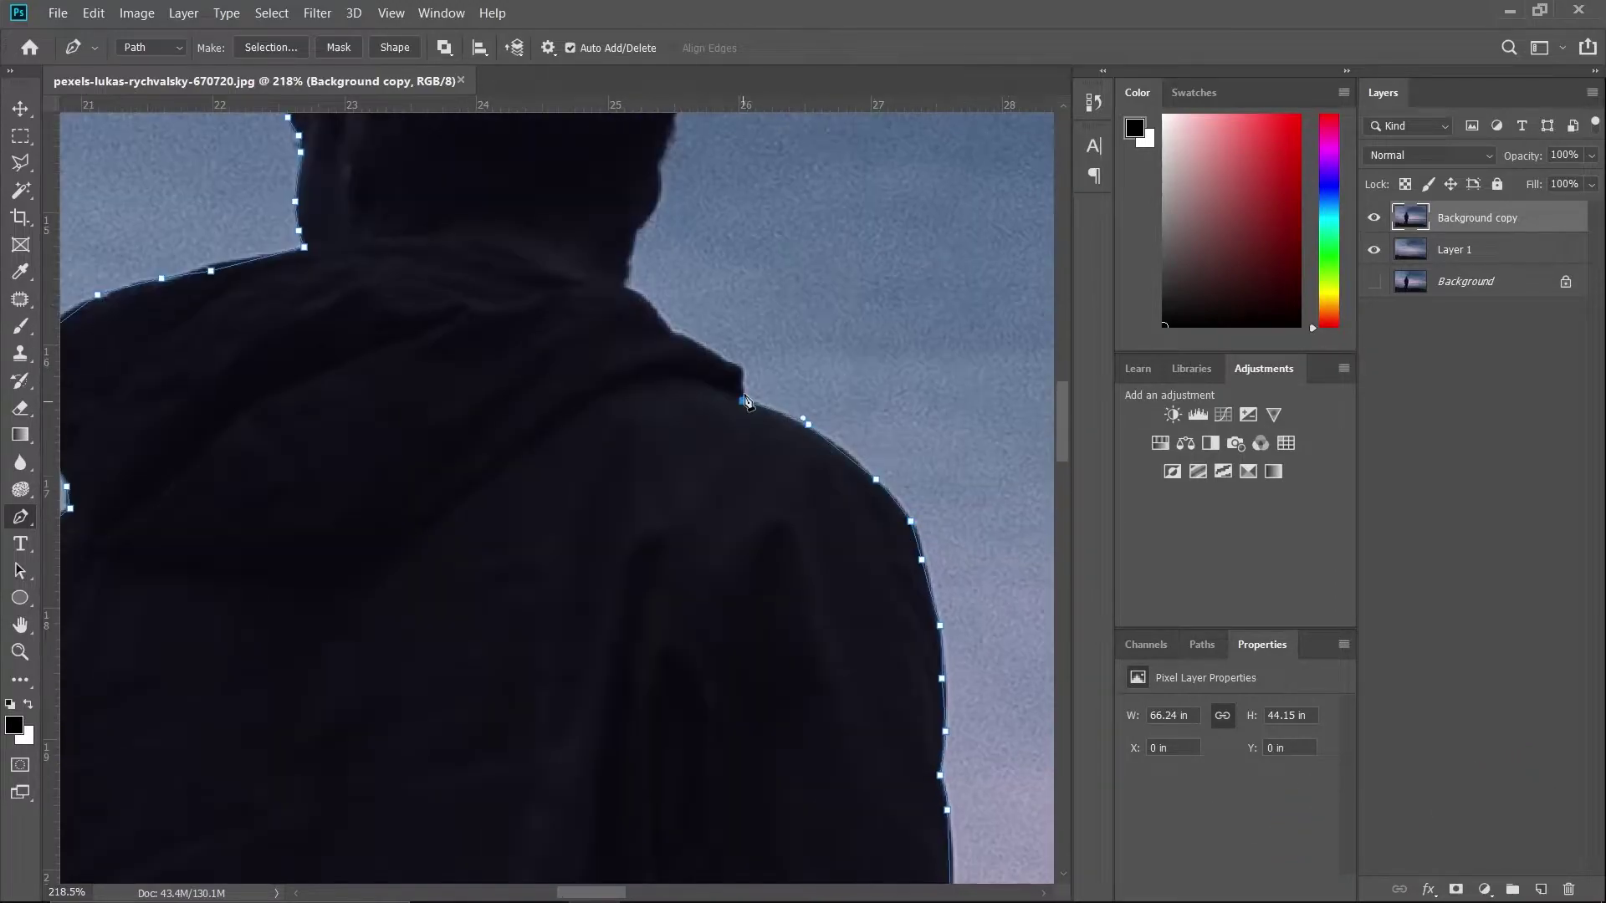
{"action": "scroll", "coordinate": [651, 215], "scroll_direction": "up", "scroll_amount": 5}
{"action": "scroll", "coordinate": [652, 215], "scroll_direction": "left", "scroll_amount": 1}
{"action": "left_click", "coordinate": [722, 606]}
{"action": "left_click", "coordinate": [721, 585]}
{"action": "left_click", "coordinate": [723, 567]}
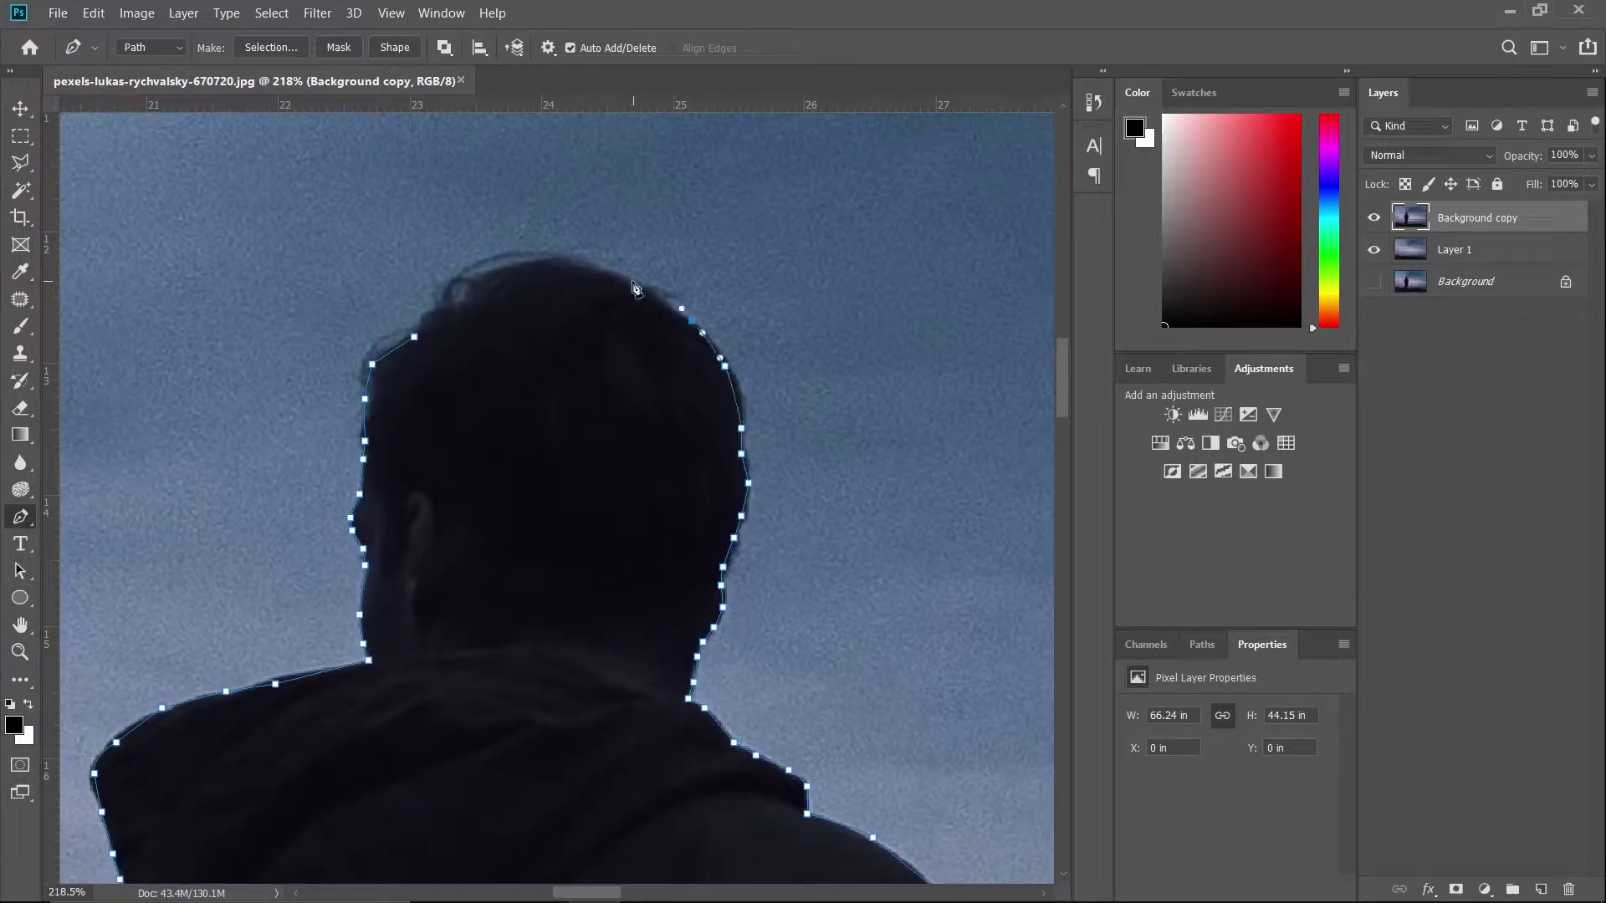
Step: Close the path, convert it to a selection, invert it and delete the background around the figure
{"action": "left_click", "coordinate": [452, 311]}
{"action": "key", "text": "ctrl+0"}
{"action": "key", "text": "ctrl+Return"}
{"action": "right_click", "coordinate": [443, 433]}
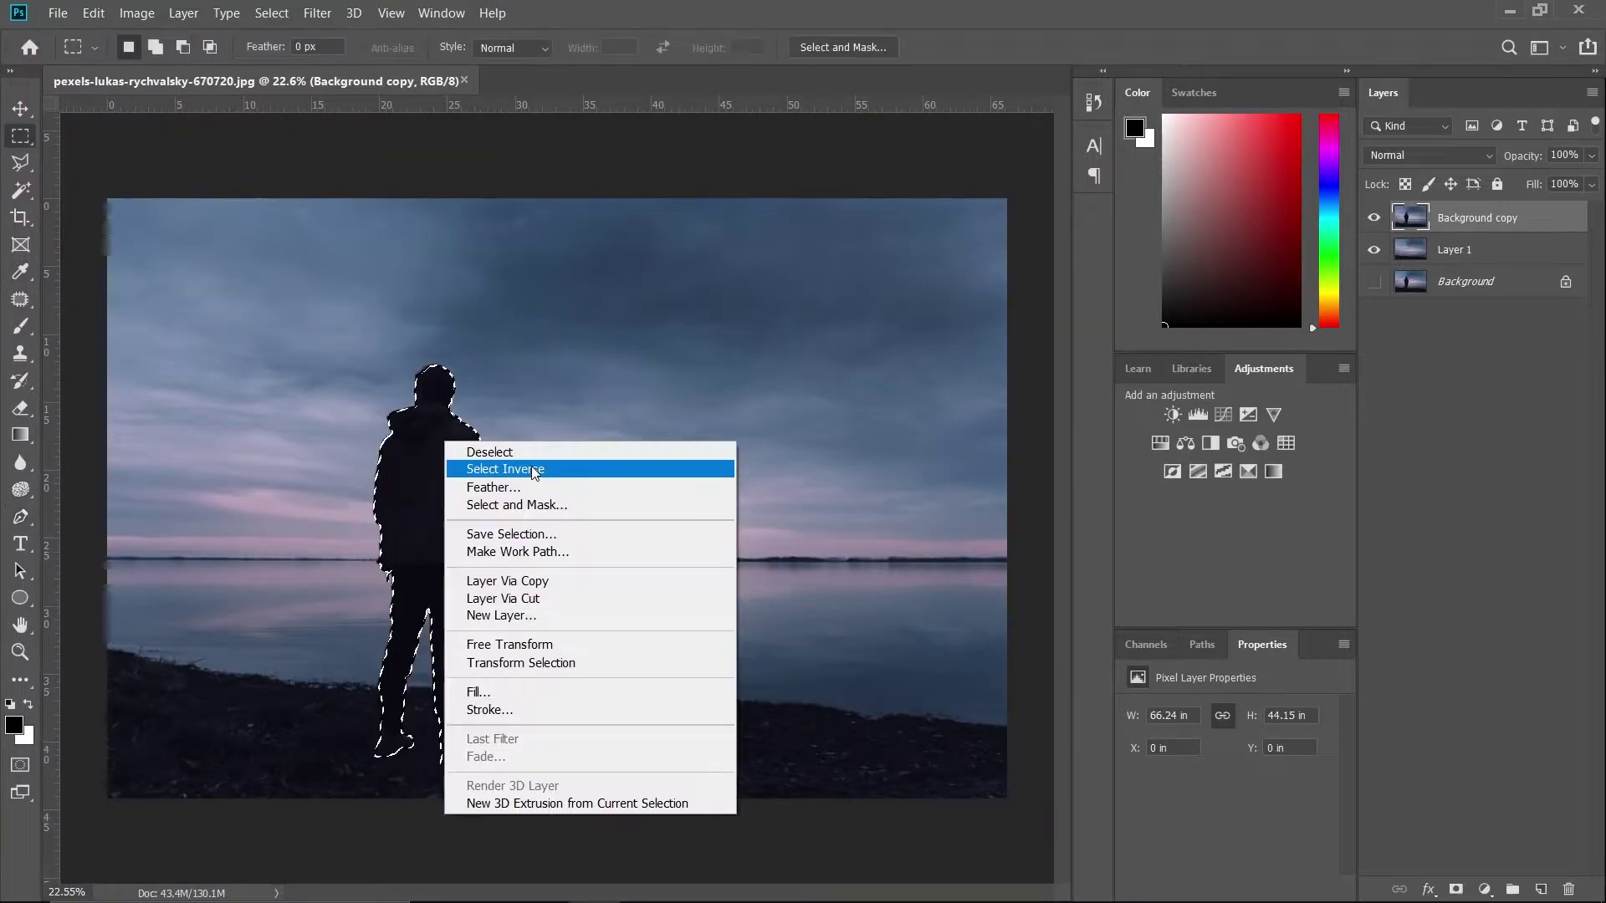
{"action": "left_click", "coordinate": [537, 469]}
{"action": "key", "text": "Delete"}
Step: Delete the original Background layer and rename Layer 1 to BG
{"action": "left_click", "coordinate": [19, 109]}
{"action": "left_click", "coordinate": [1472, 281]}
{"action": "key", "text": "Delete"}
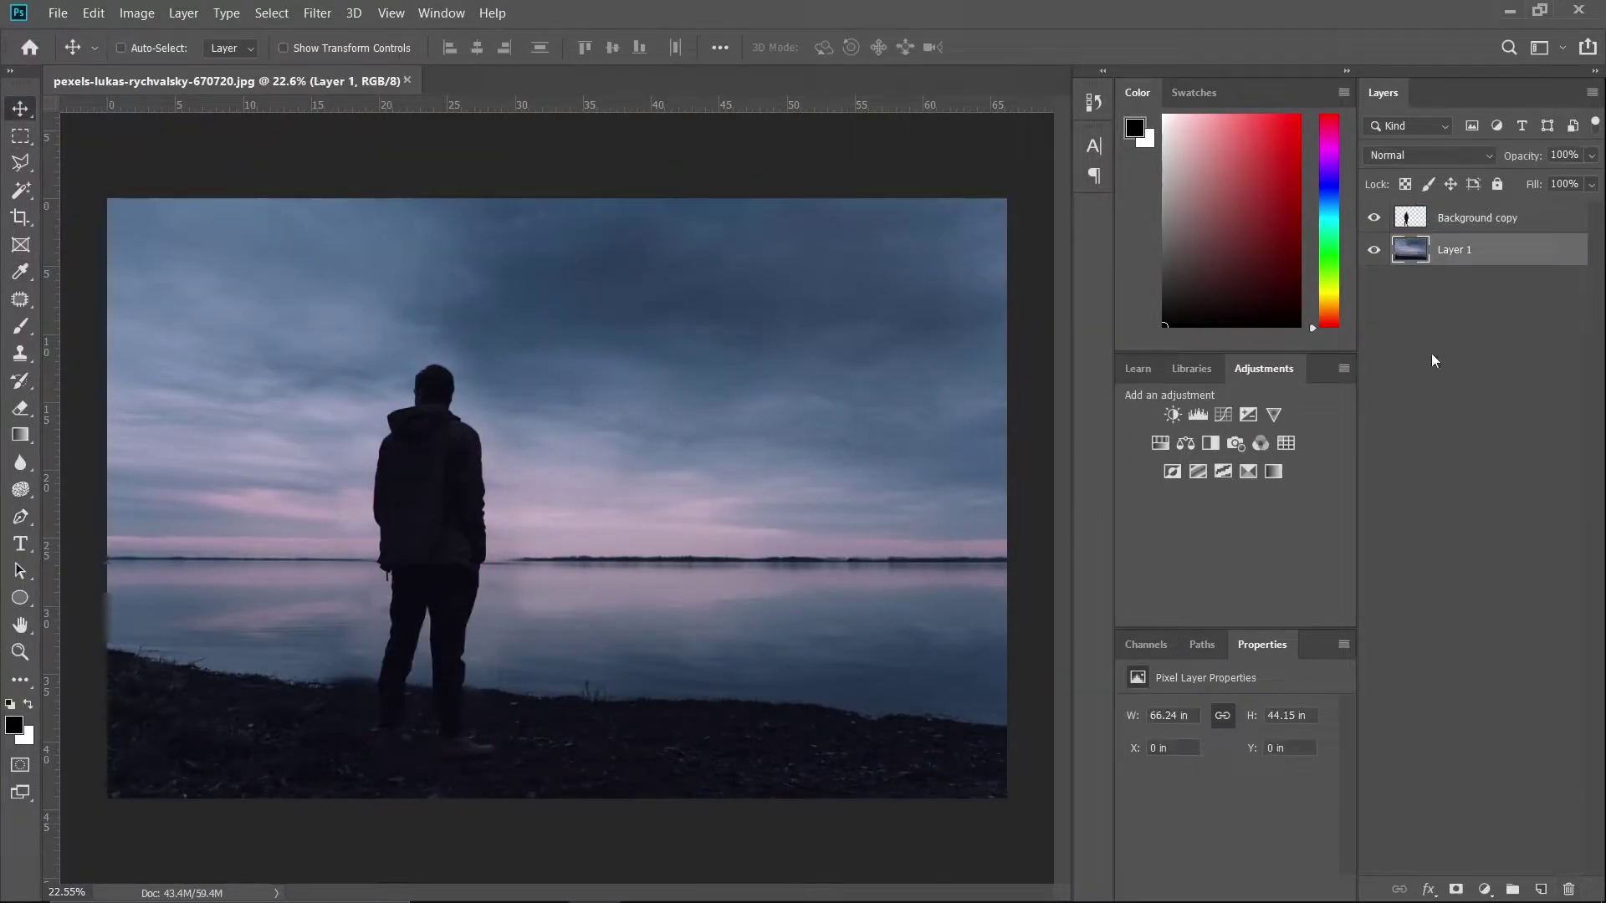
{"action": "type", "text": "BG"}
{"action": "key", "text": "shift+Tab"}
{"action": "right_click", "coordinate": [1563, 285]}
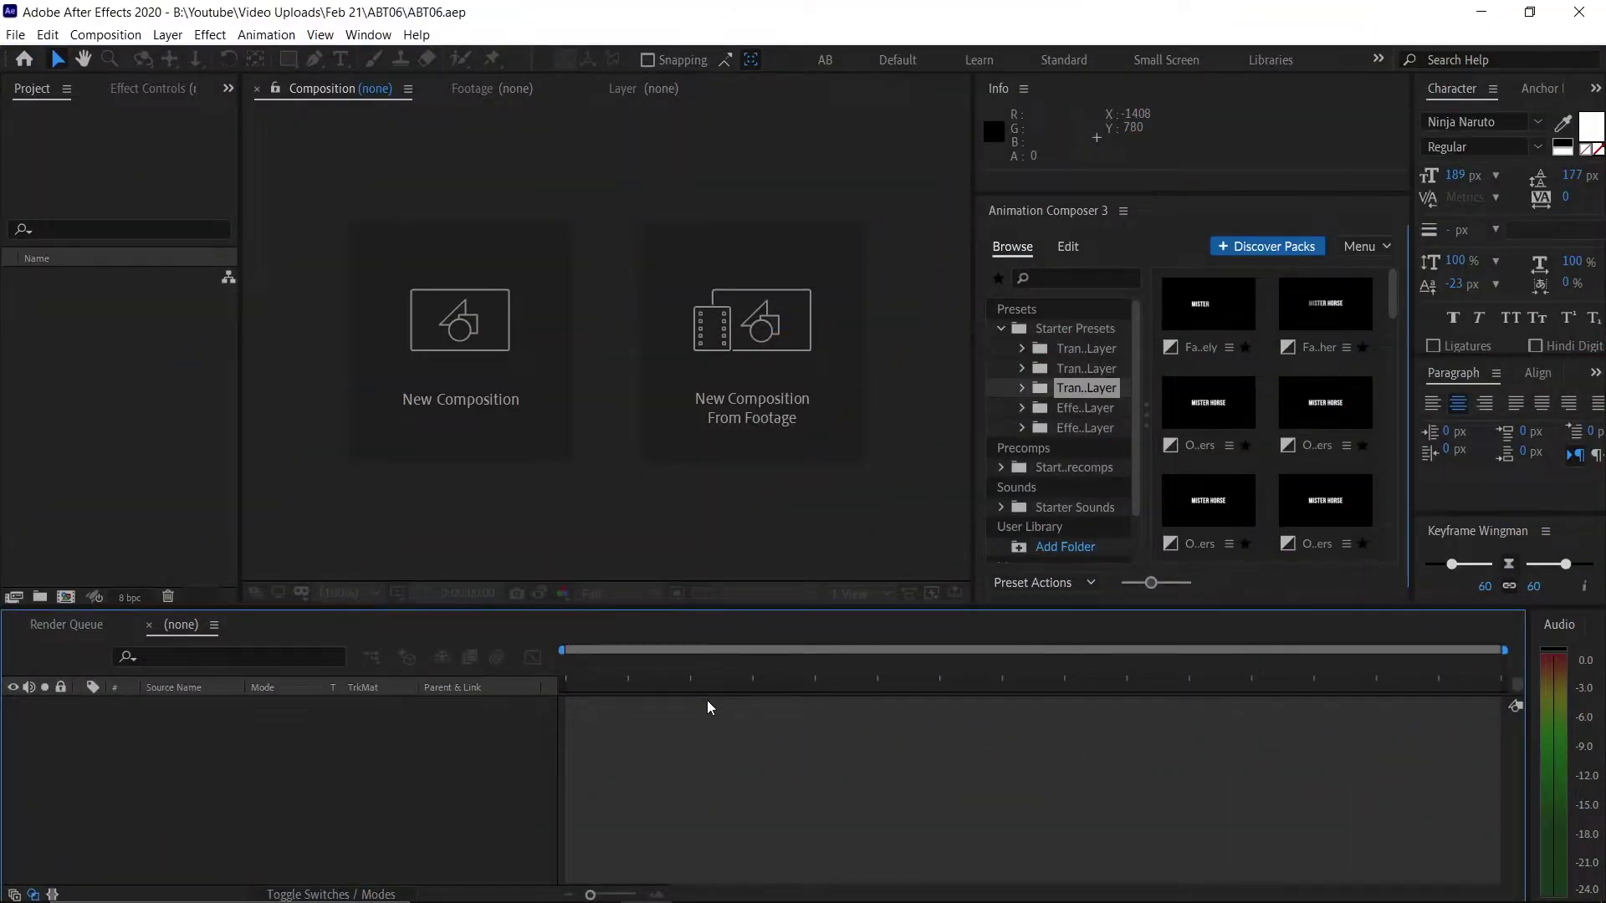
Step: Drag the BG and Subject images from the Source folder into the Project panel
{"action": "key", "text": "alt+Tab"}
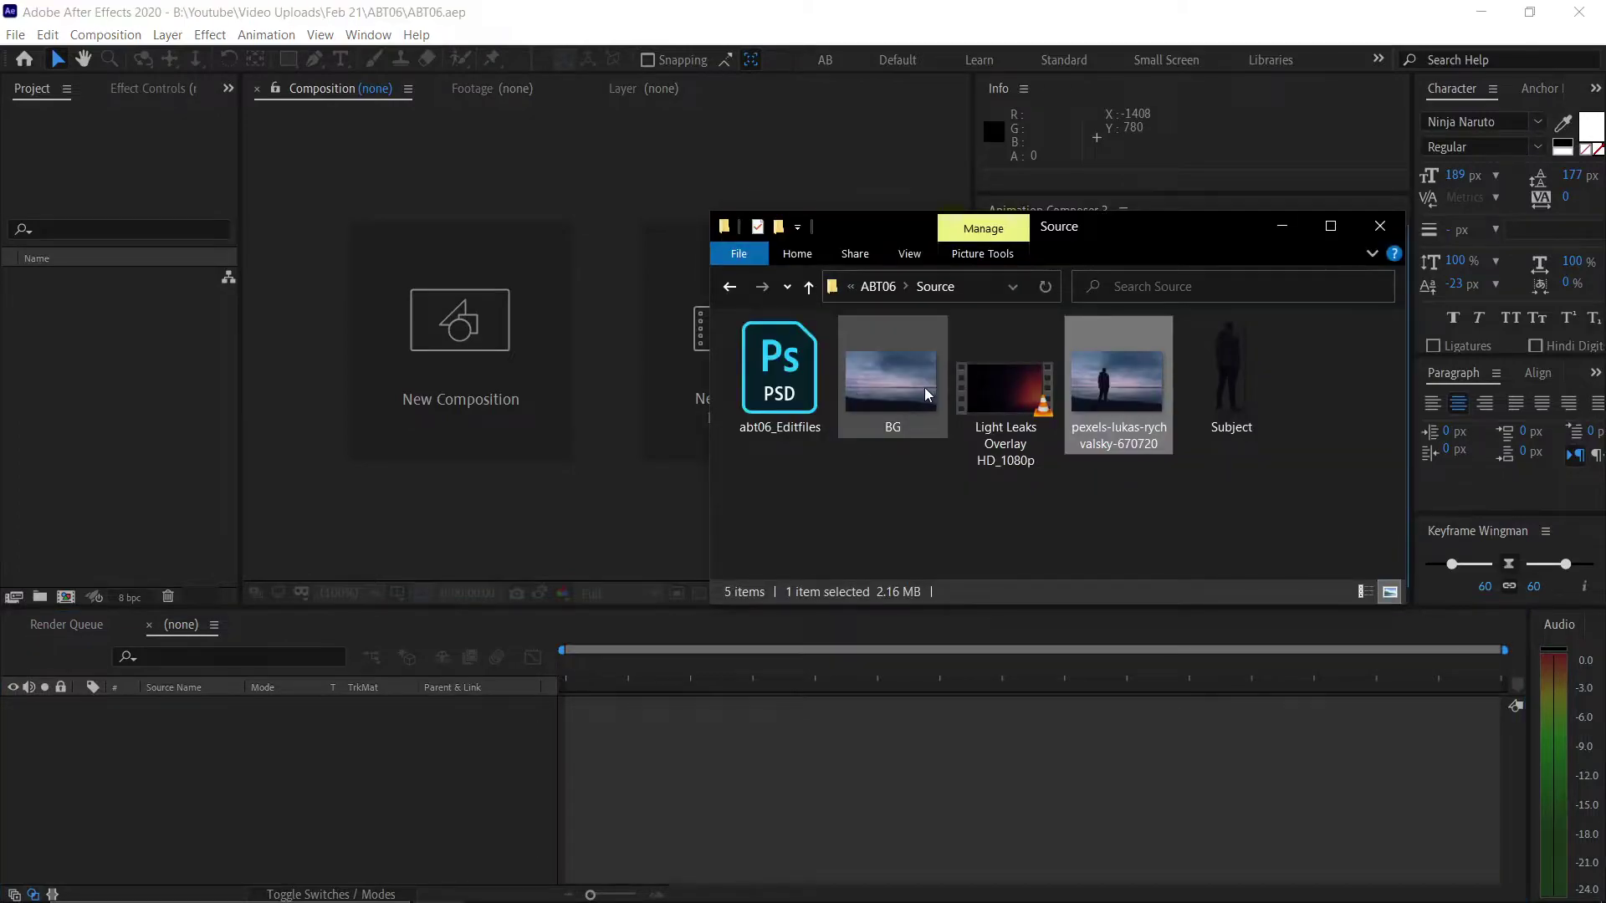
{"action": "left_click", "coordinate": [916, 383]}
{"action": "left_click", "coordinate": [1234, 388], "text": "ctrl"}
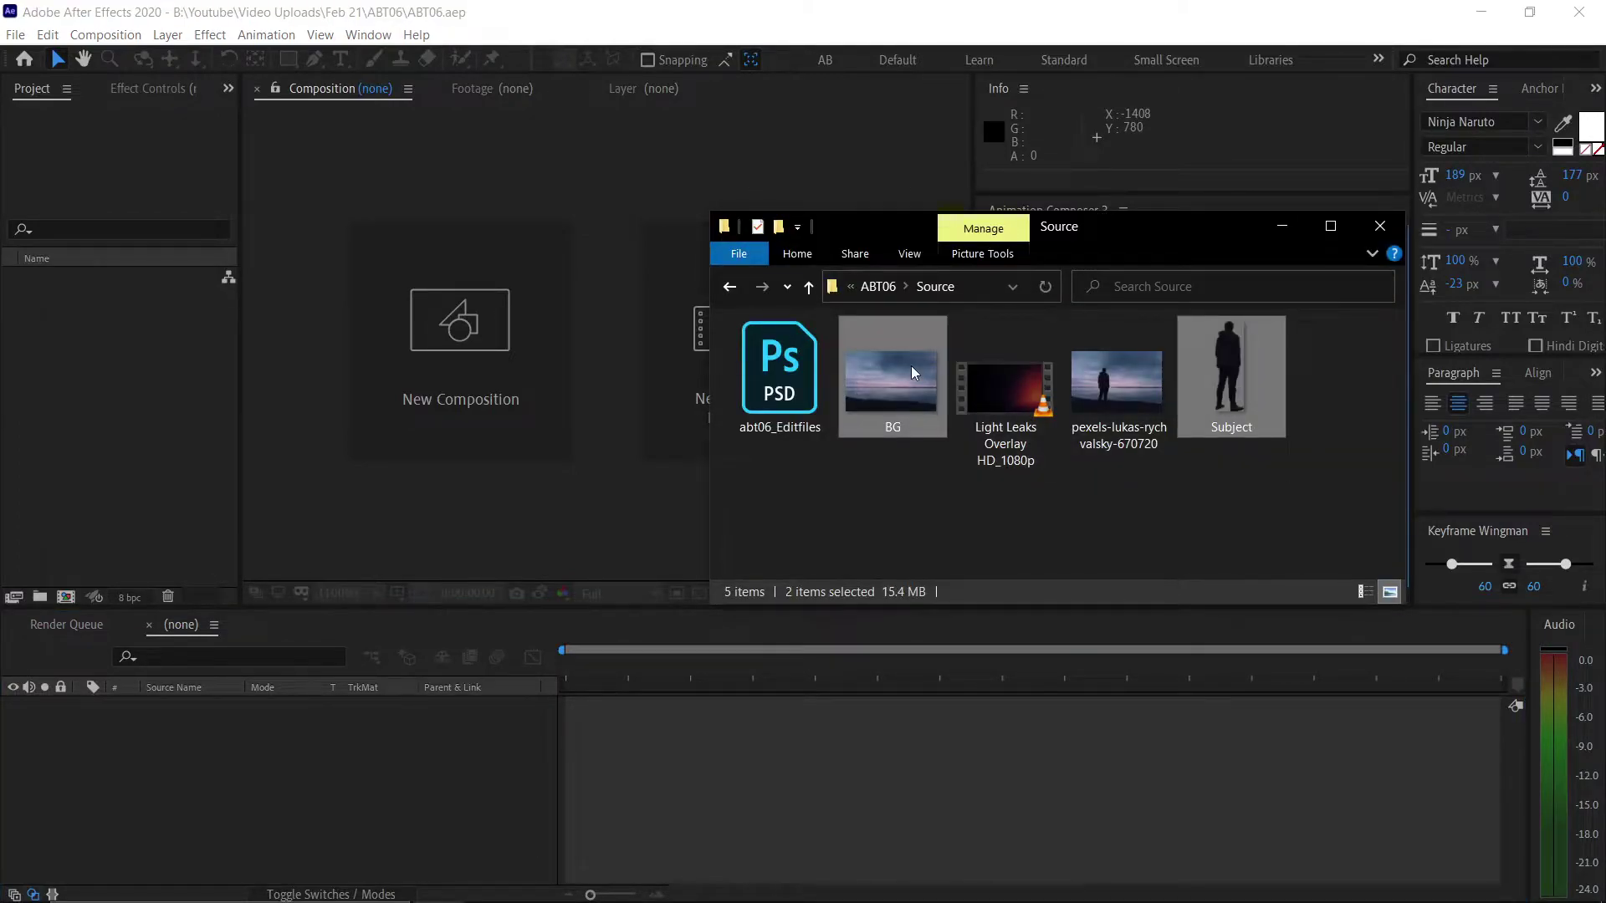
{"action": "left_click_drag", "start_coordinate": [911, 368], "coordinate": [113, 423]}
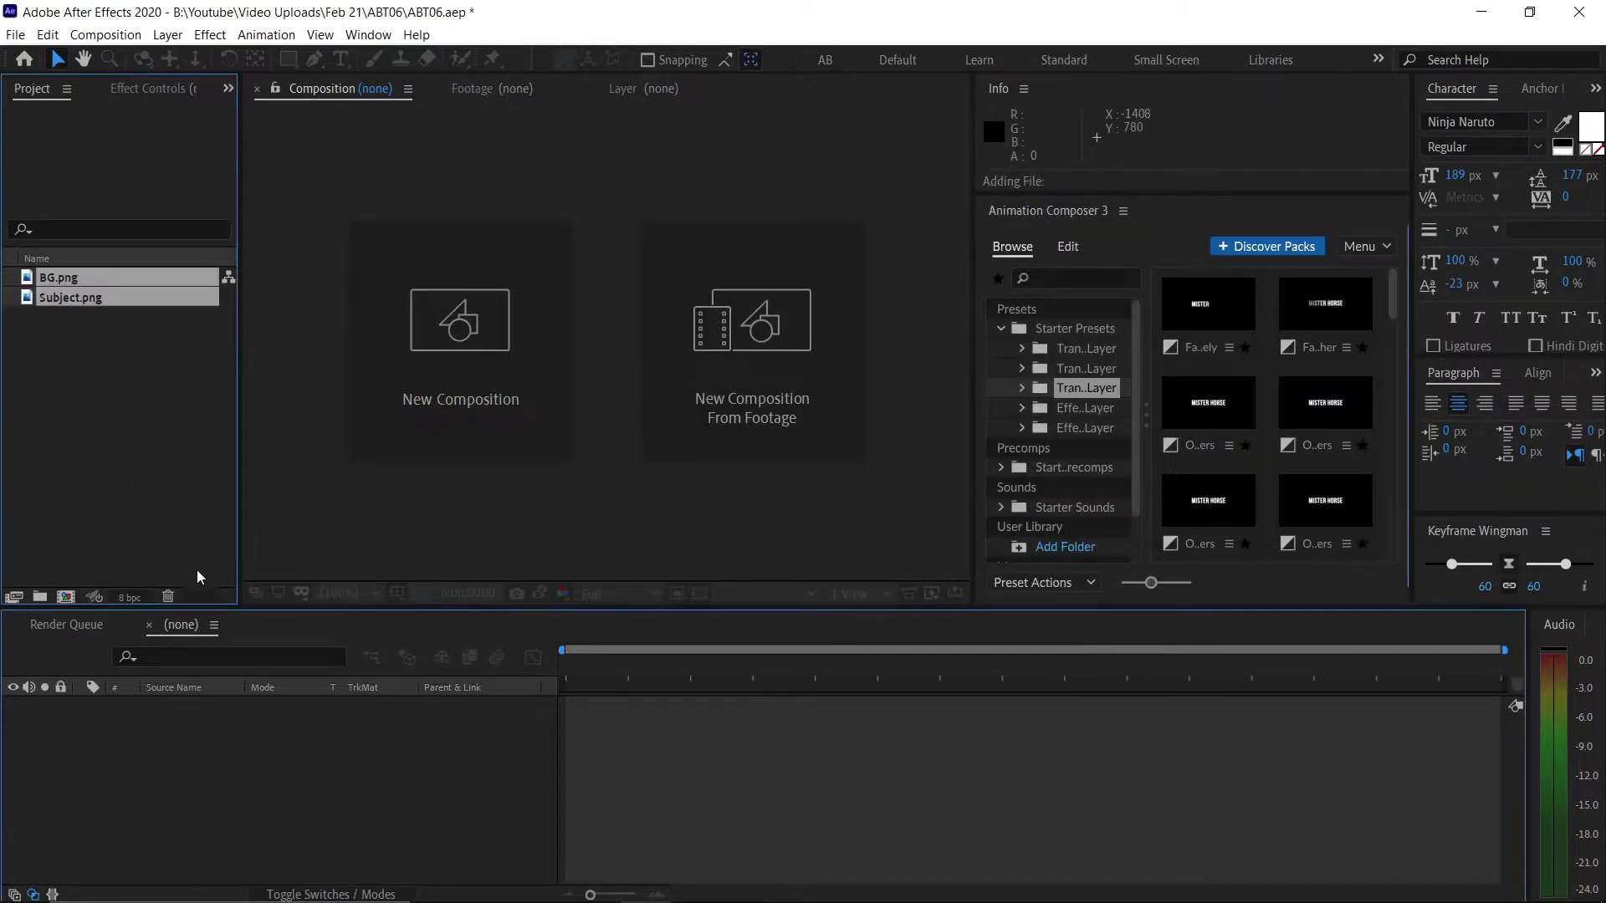
{"action": "left_click", "coordinate": [127, 465]}
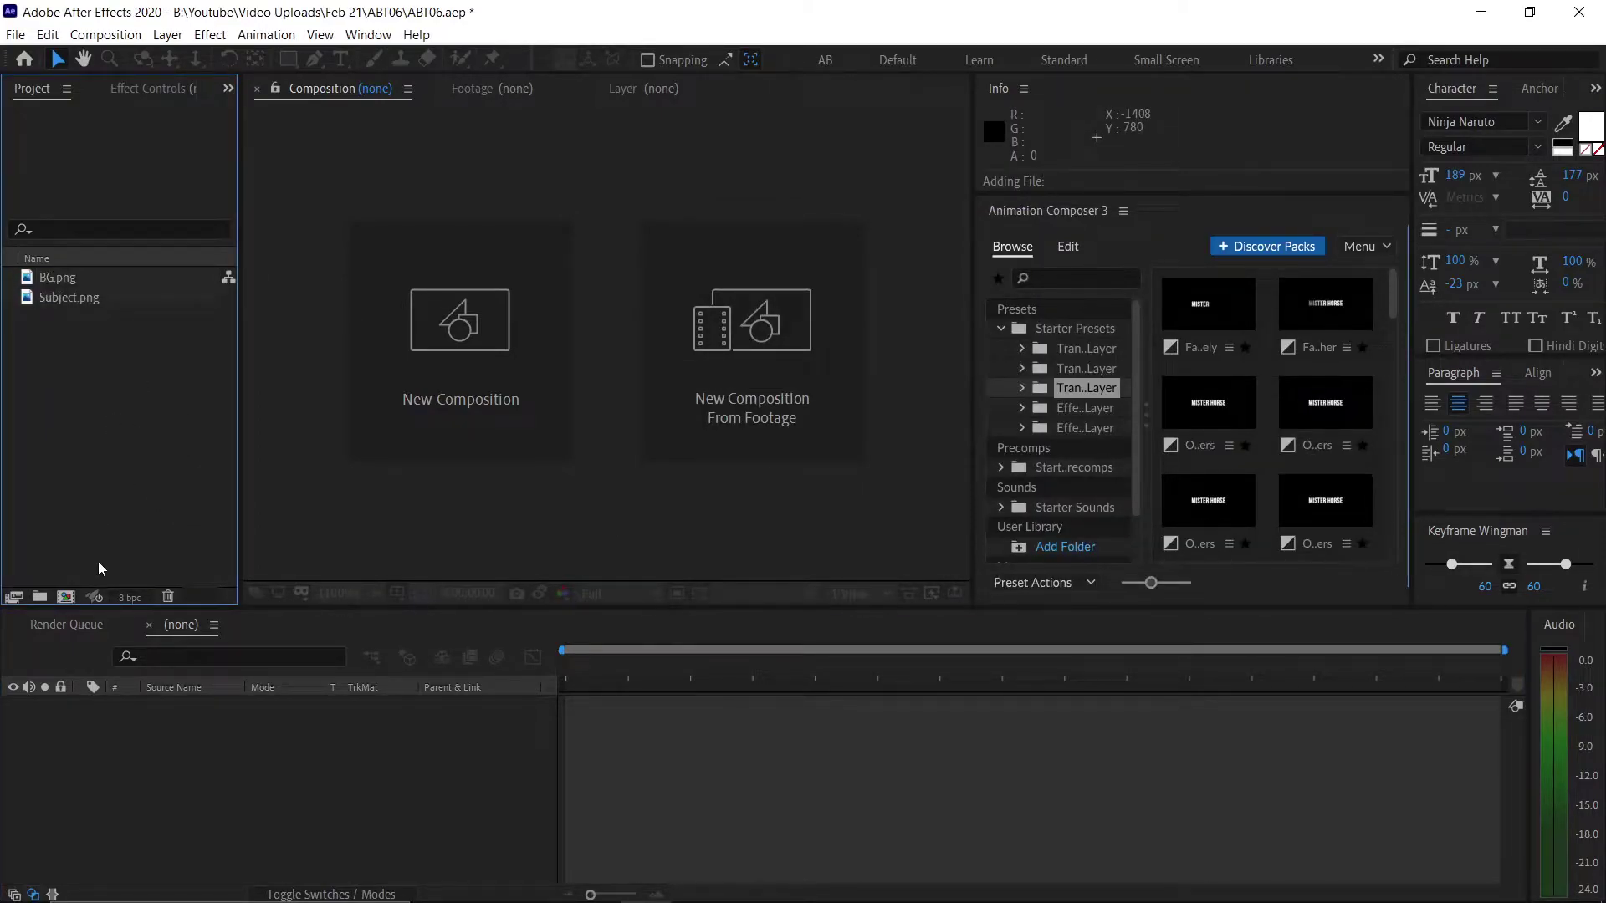
{"action": "left_click", "coordinate": [66, 598]}
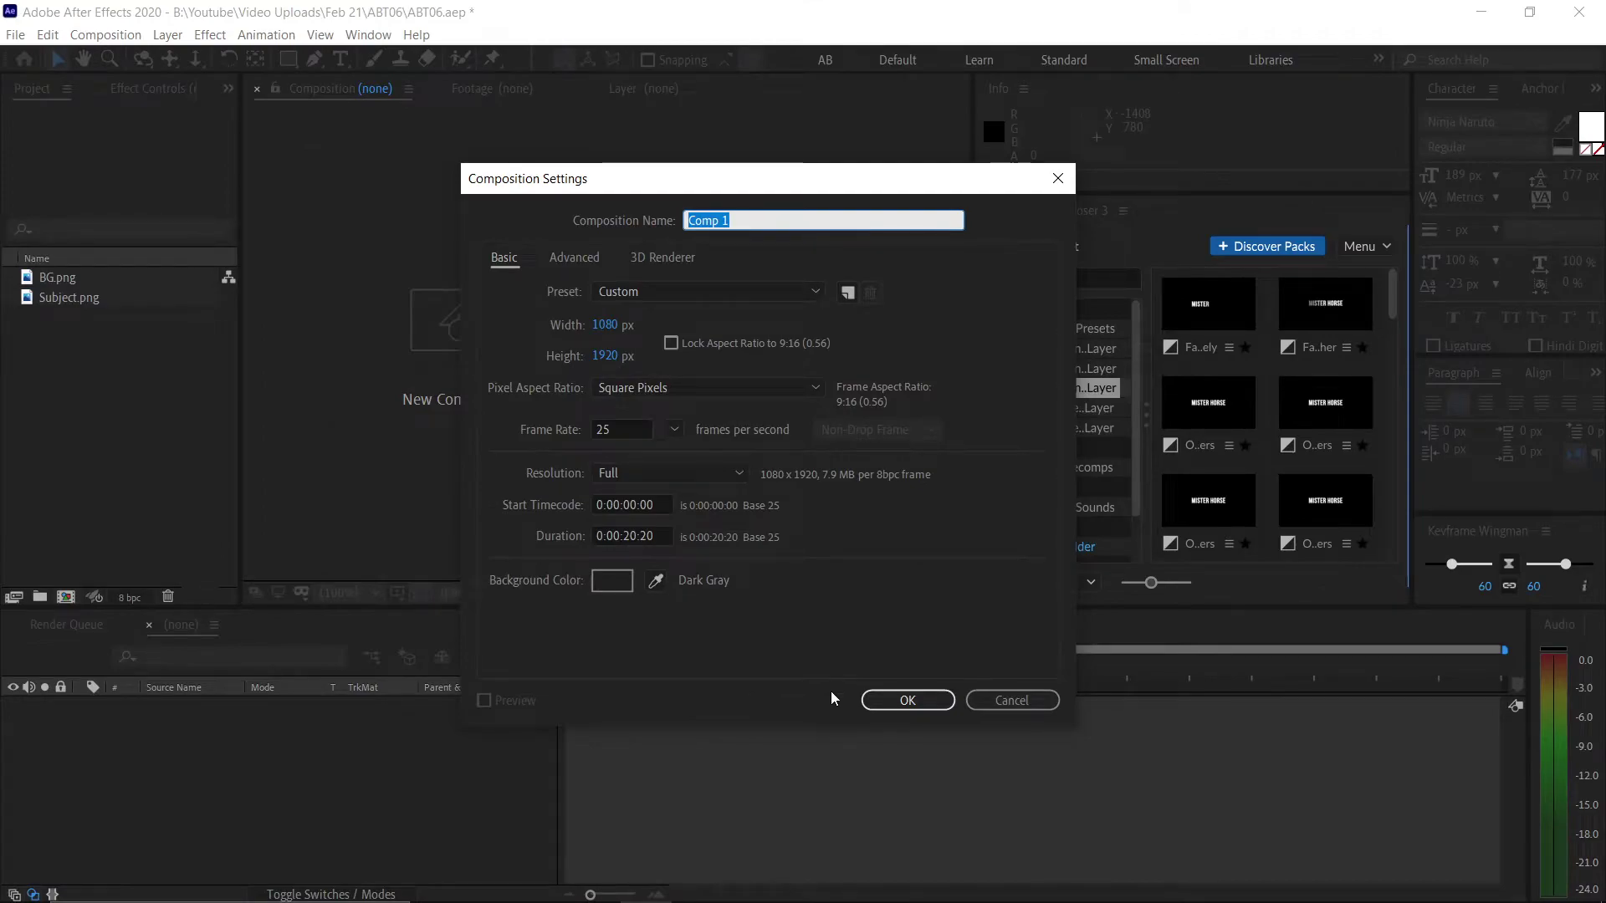
Step: Create Comp 1 at 1080×1920, 25 fps, with a 0:00:20:20 duration
{"action": "left_click", "coordinate": [882, 702]}
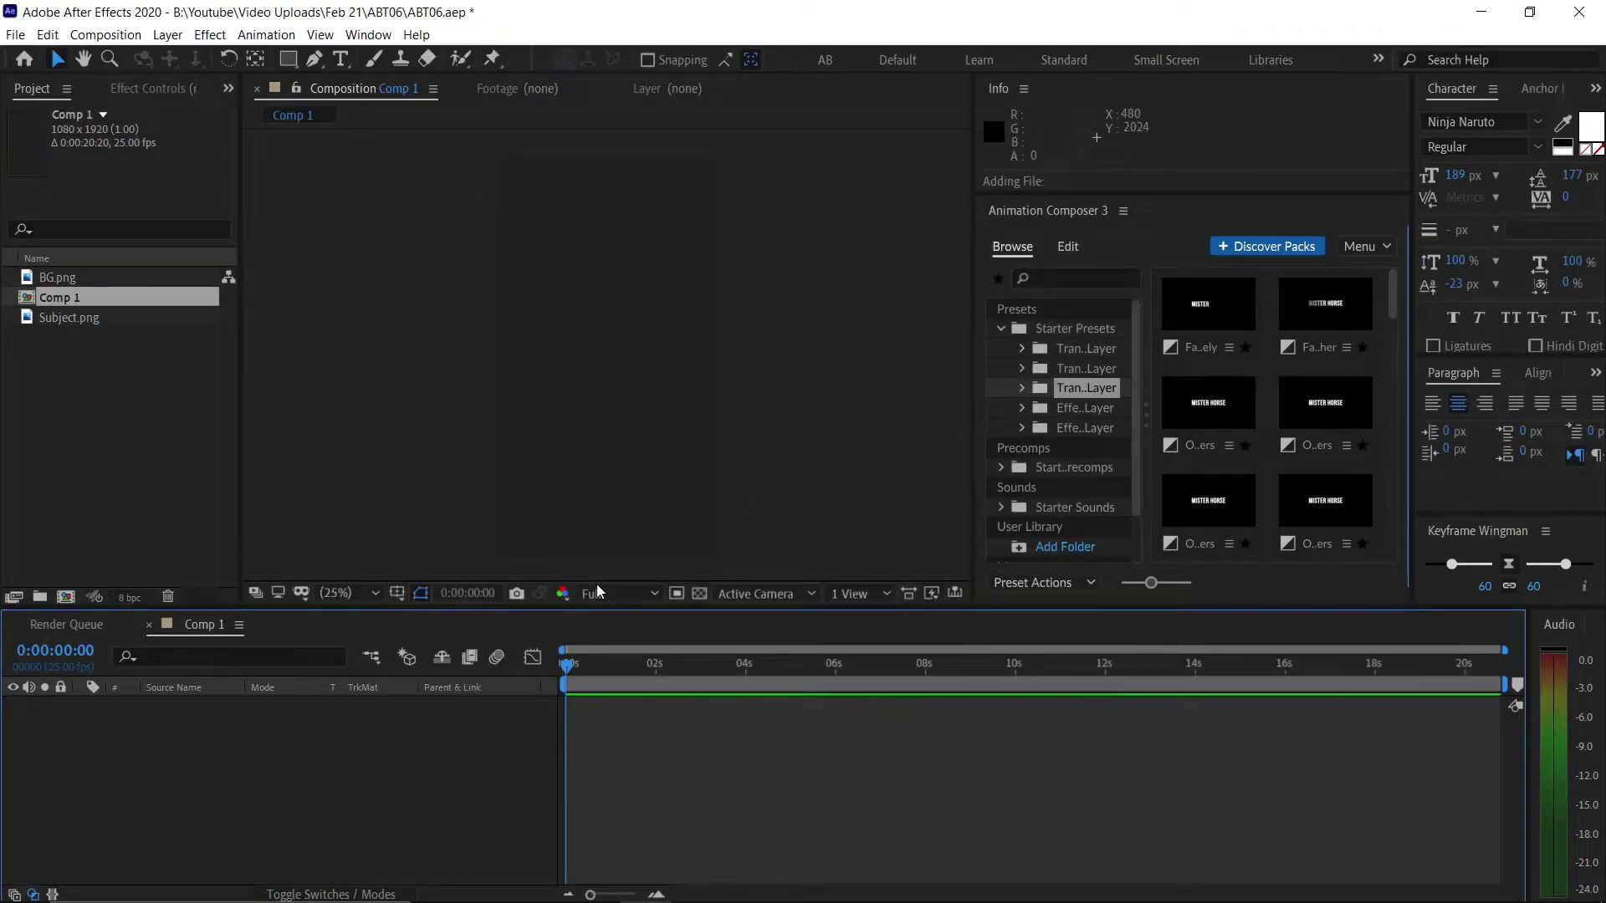
{"action": "left_click", "coordinate": [700, 593]}
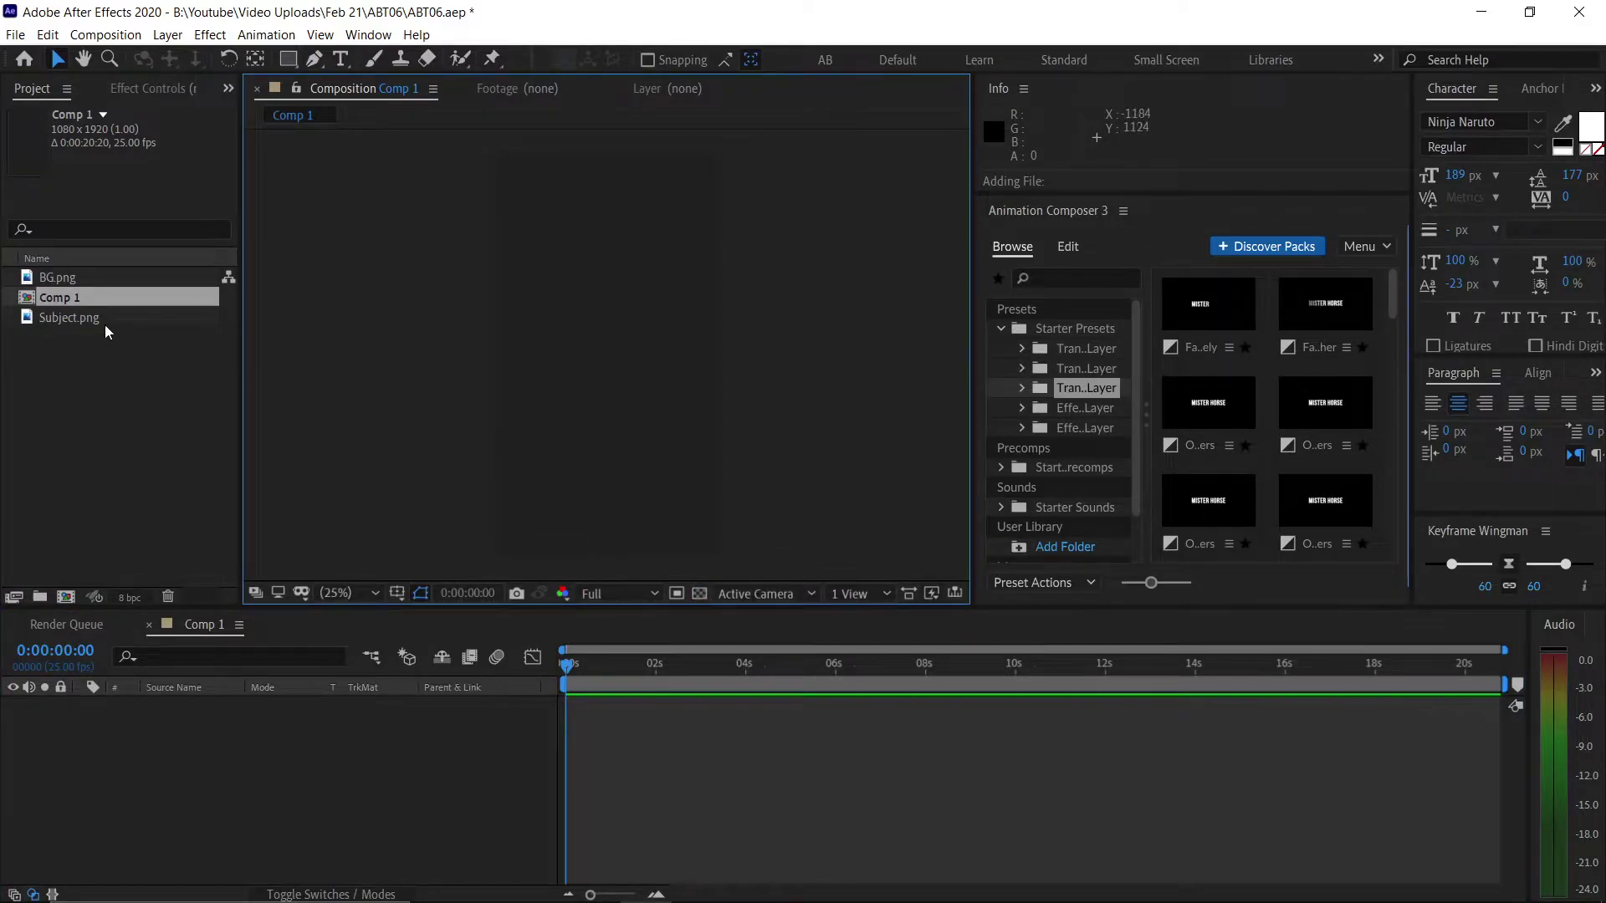
Step: Add BG.png and Subject.png to Comp 1 with Subject.png stacked above BG.png
{"action": "left_click", "coordinate": [82, 278]}
{"action": "left_click", "coordinate": [83, 318], "text": "ctrl"}
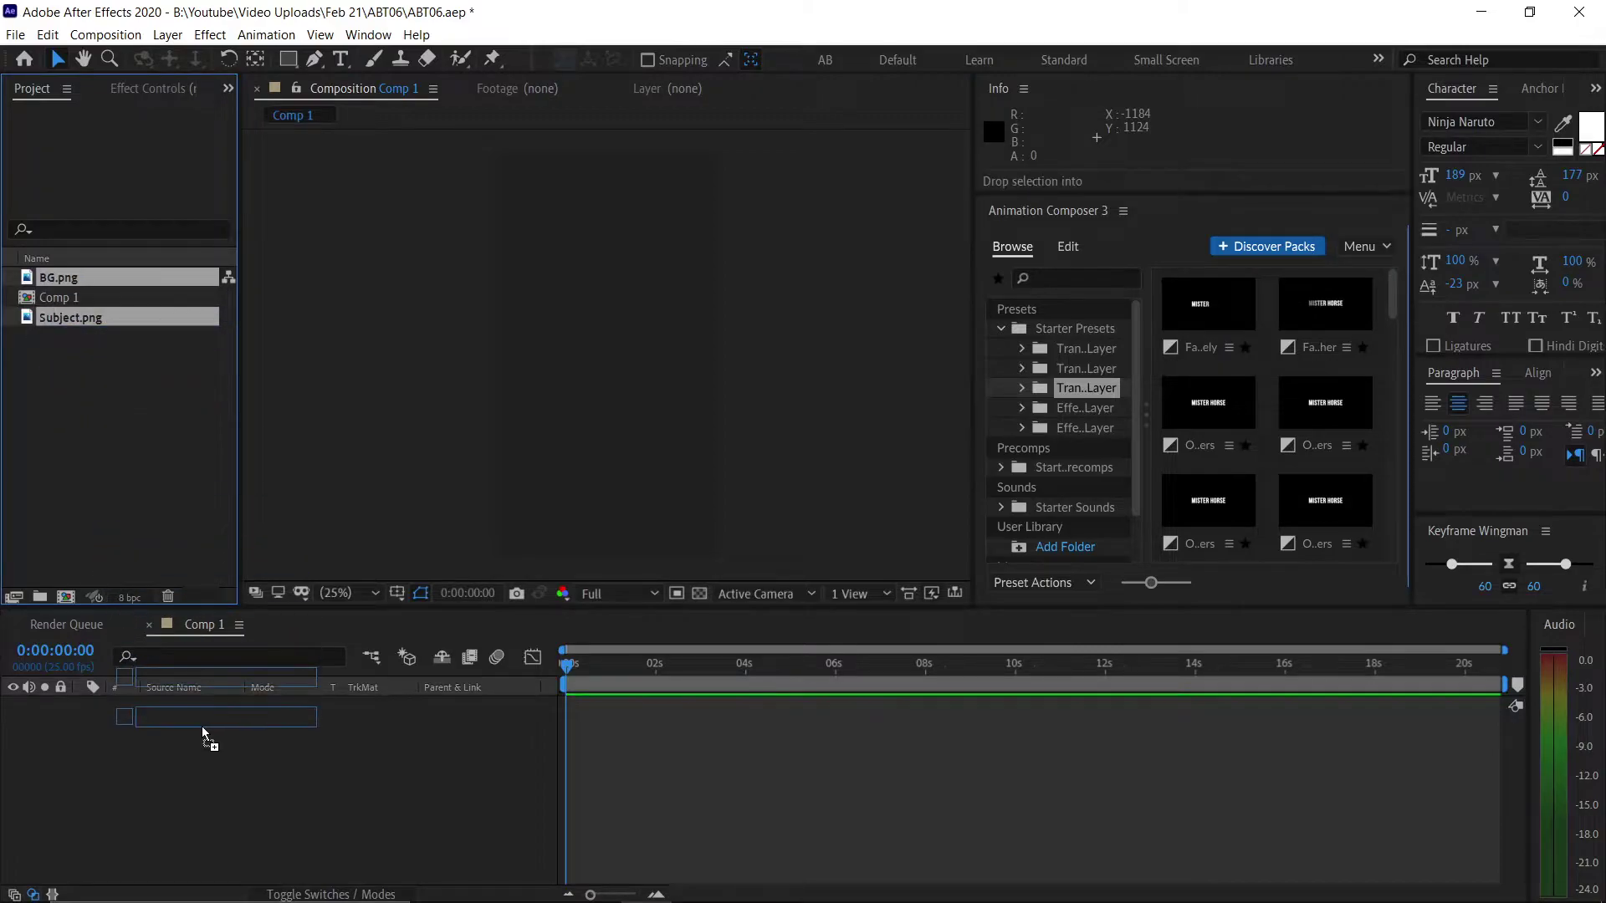
{"action": "left_click_drag", "start_coordinate": [104, 323], "coordinate": [212, 761]}
{"action": "left_click", "coordinate": [321, 768]}
Step: Scale the Subject.png layer down to 88%
{"action": "left_click", "coordinate": [211, 706]}
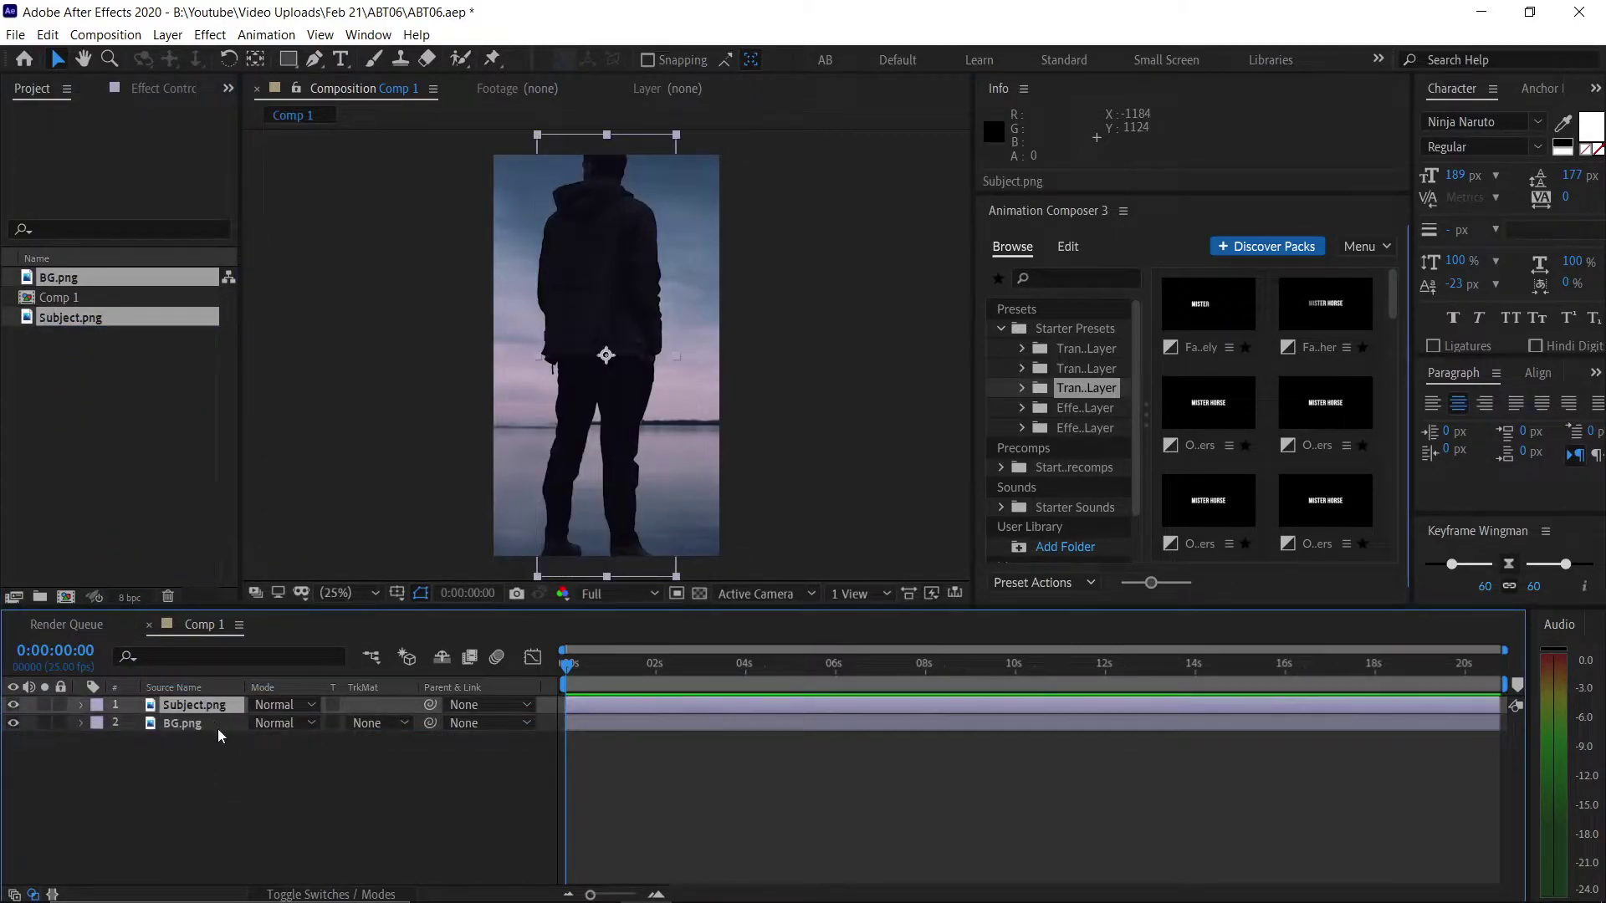
{"action": "key", "text": "s"}
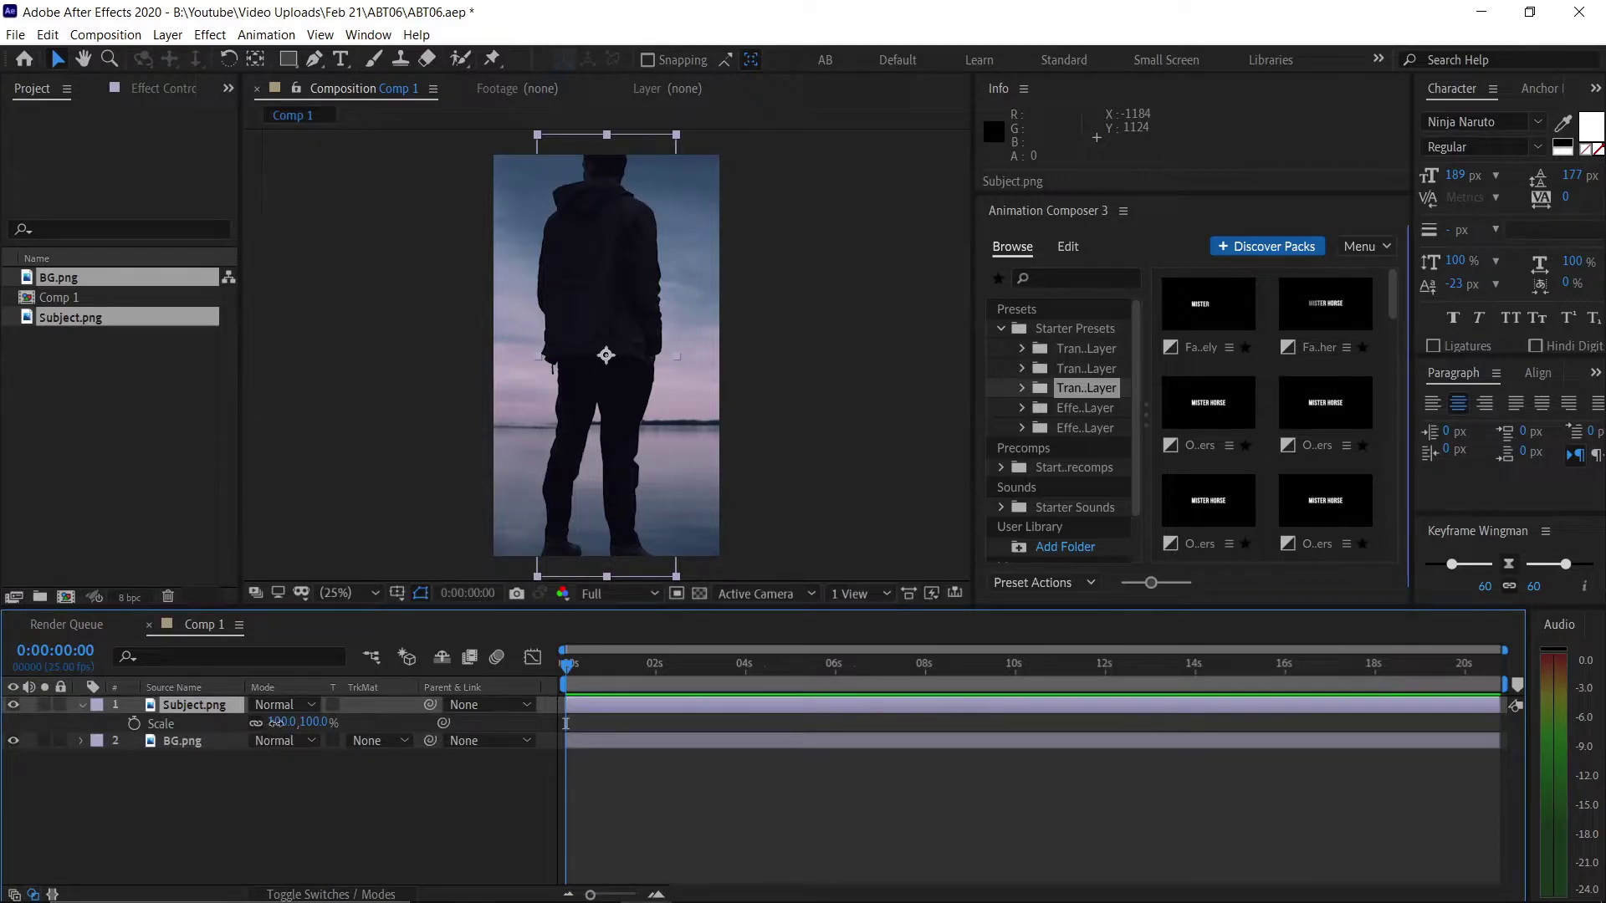
{"action": "left_click_drag", "start_coordinate": [276, 723], "coordinate": [266, 723]}
{"action": "left_click_drag", "start_coordinate": [606, 355], "coordinate": [604, 457]}
{"action": "left_click", "coordinate": [334, 790]}
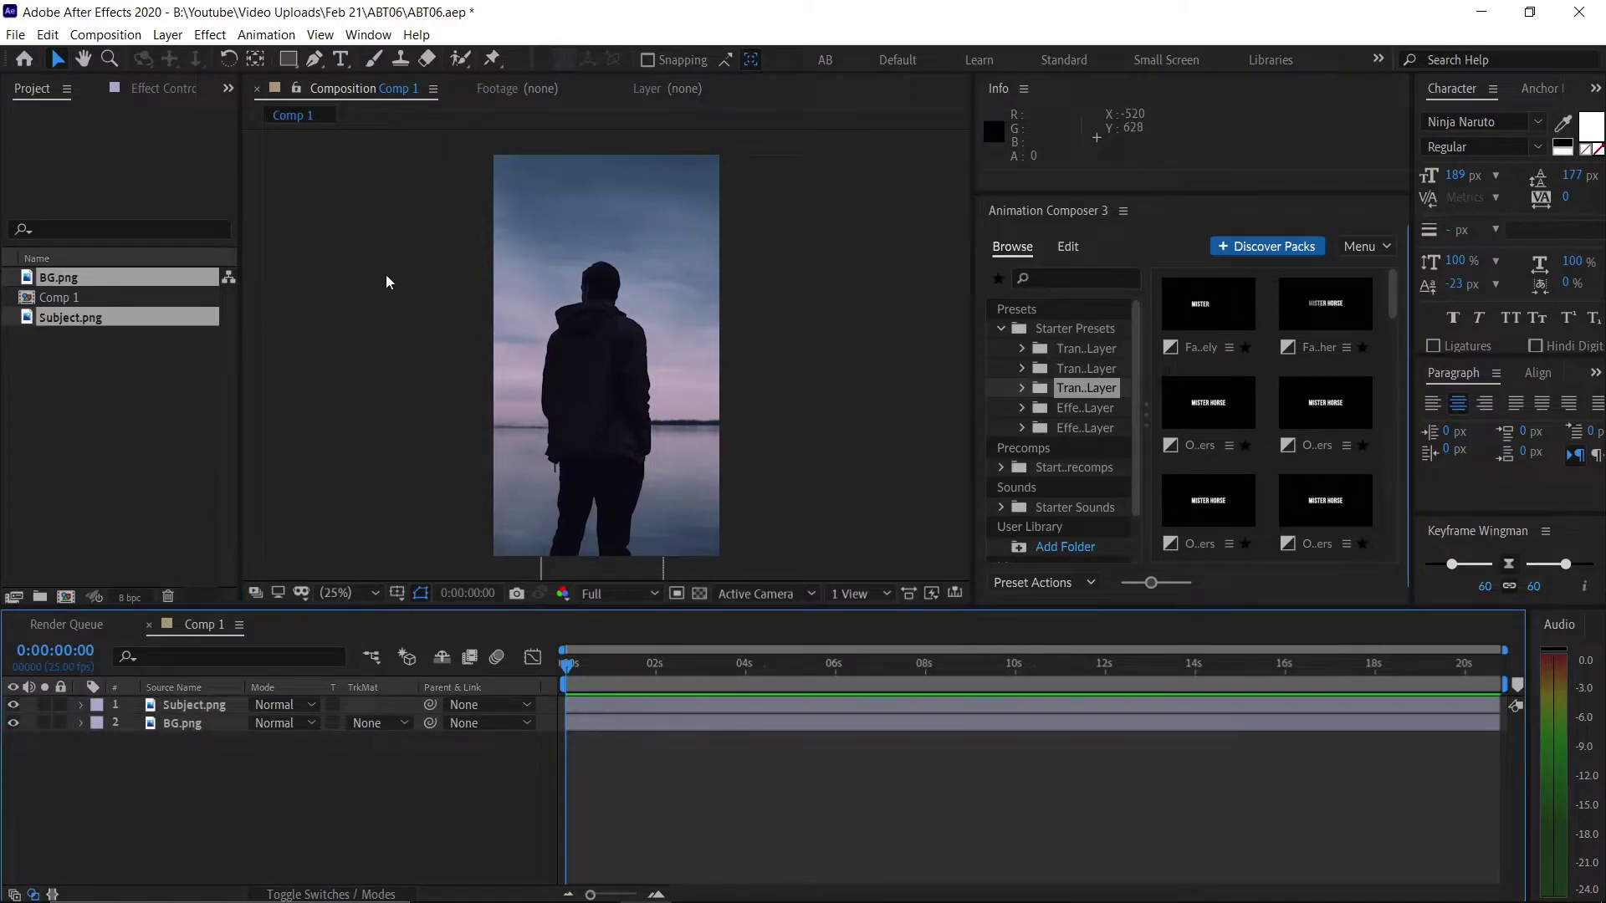
Step: Create a two-line 'Sample Text' text layer near the top centre of the comp
{"action": "left_click", "coordinate": [344, 59]}
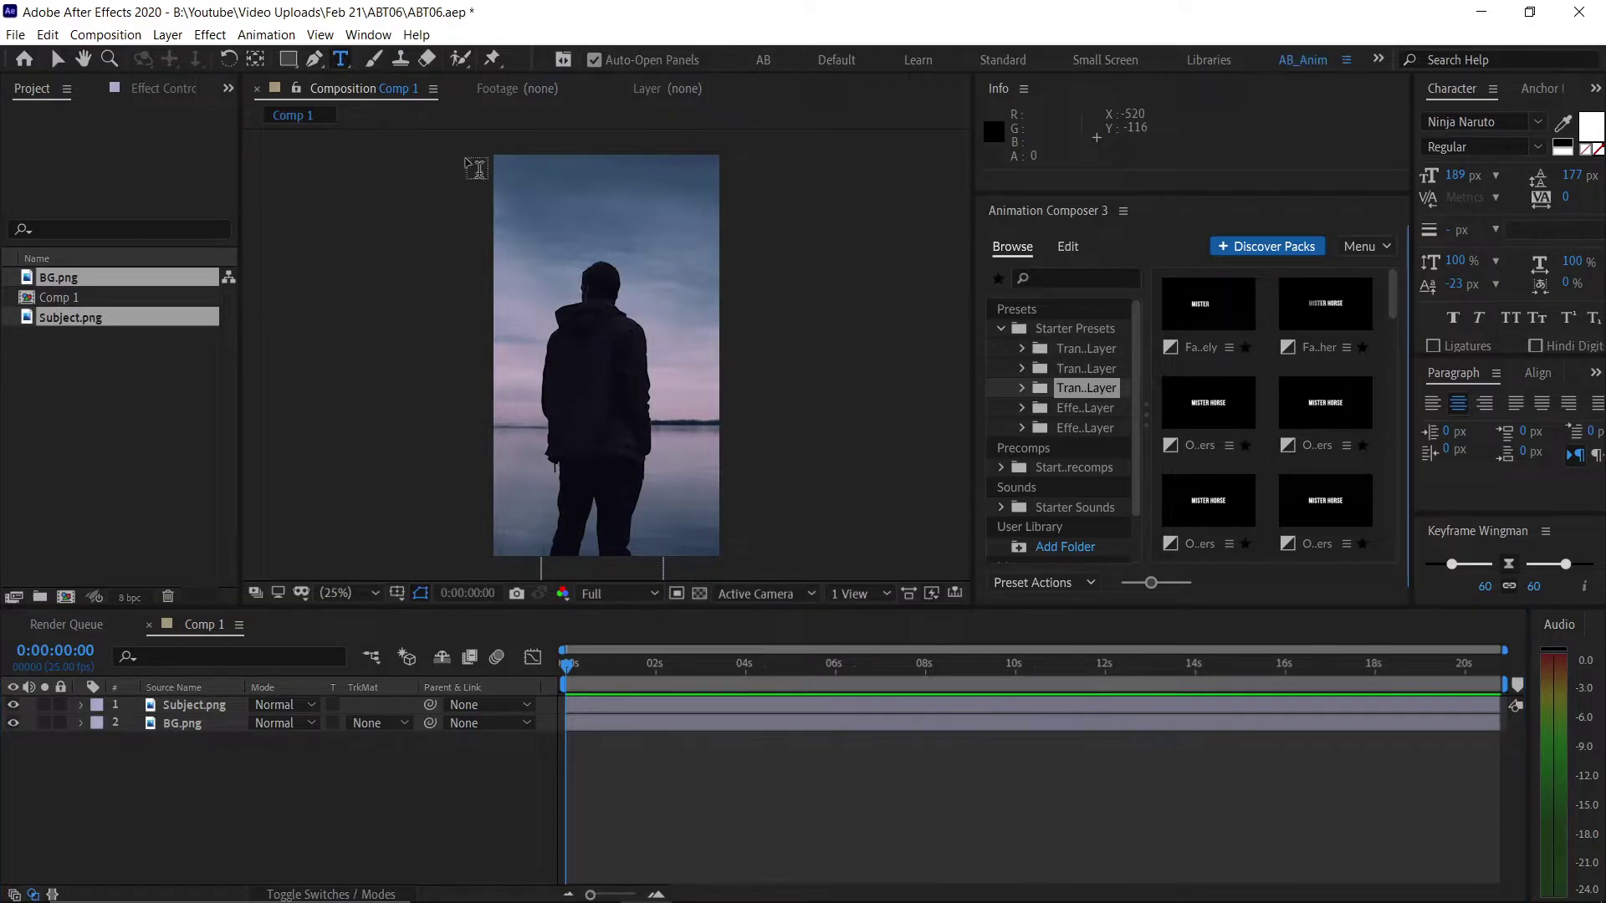
{"action": "left_click", "coordinate": [569, 246]}
{"action": "type", "text": "S"}
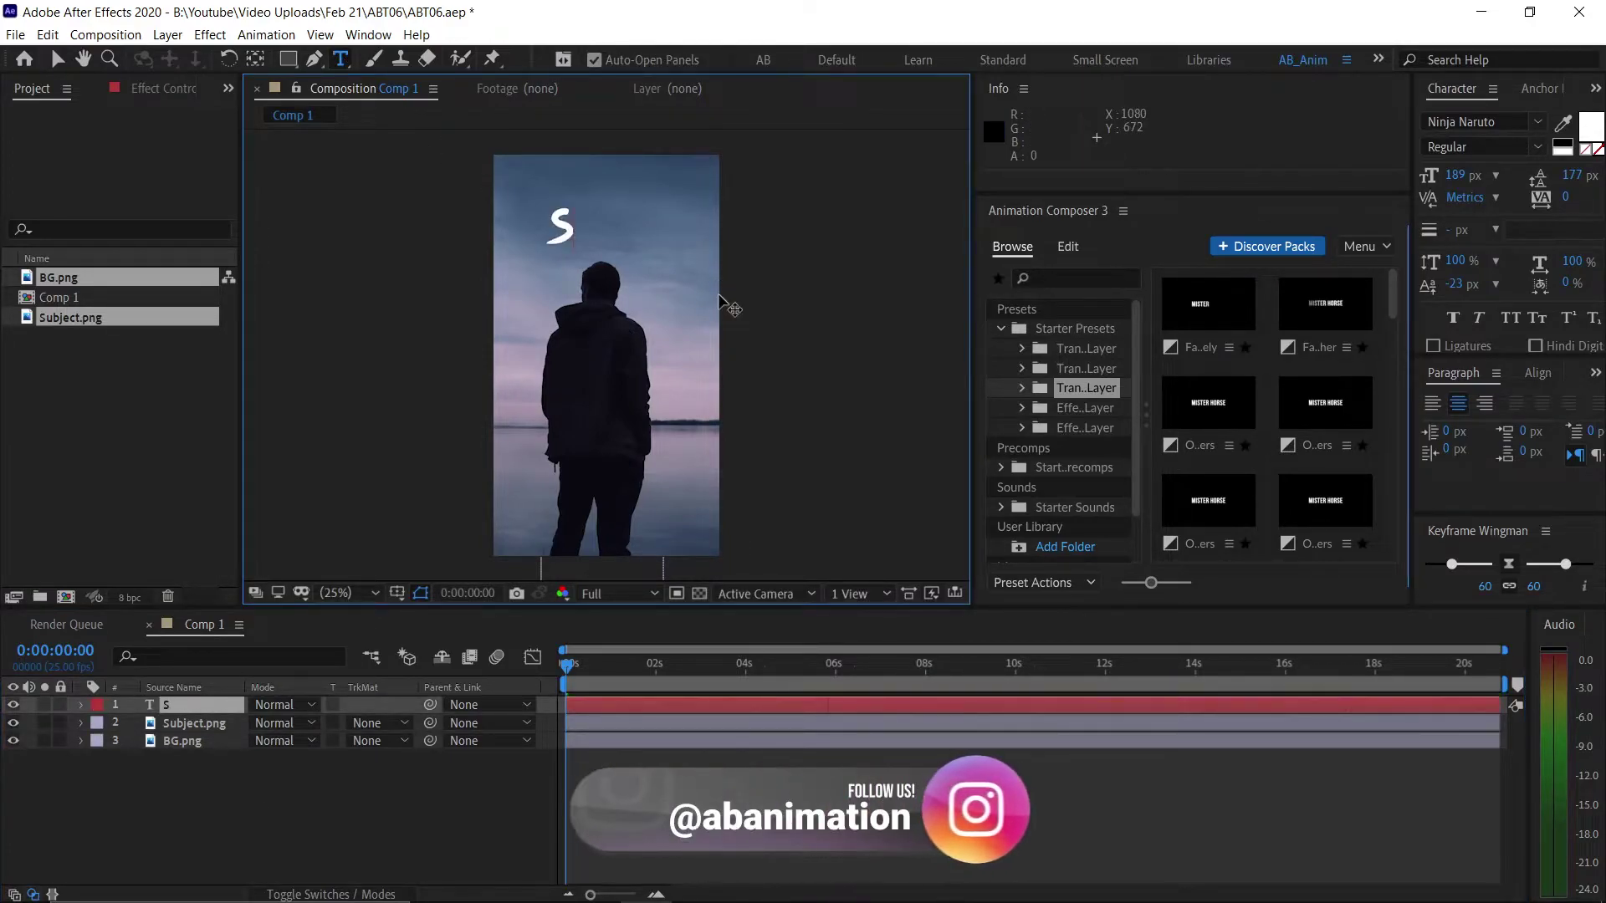
{"action": "type", "text": "ample T"}
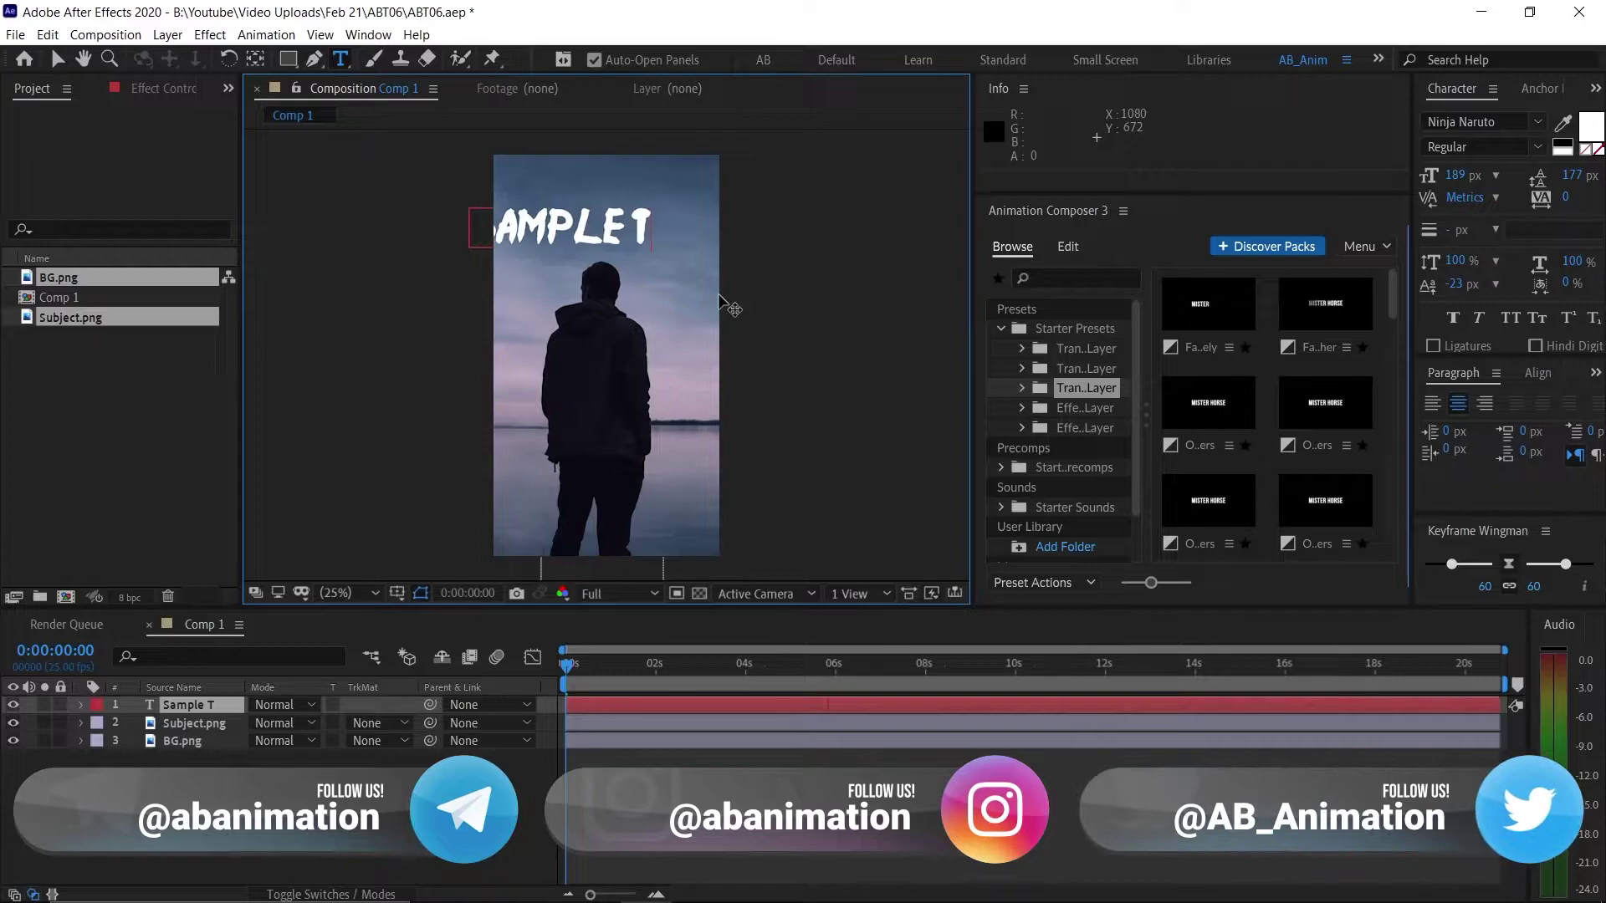
{"action": "type", "text": "ext"}
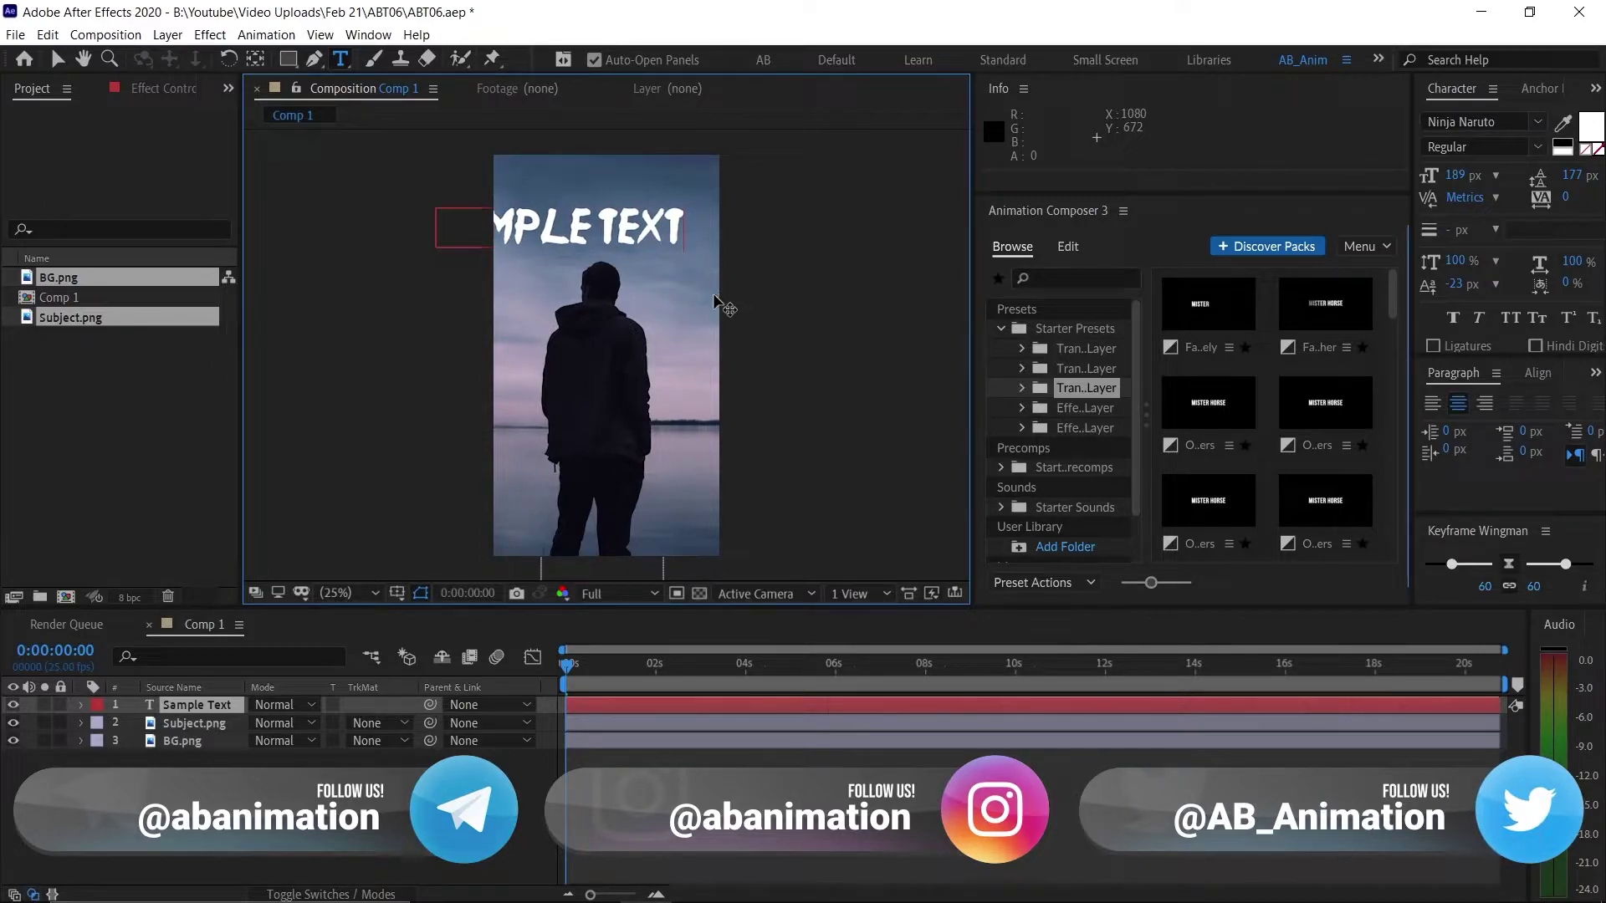
{"action": "key", "text": "BackSpace"}
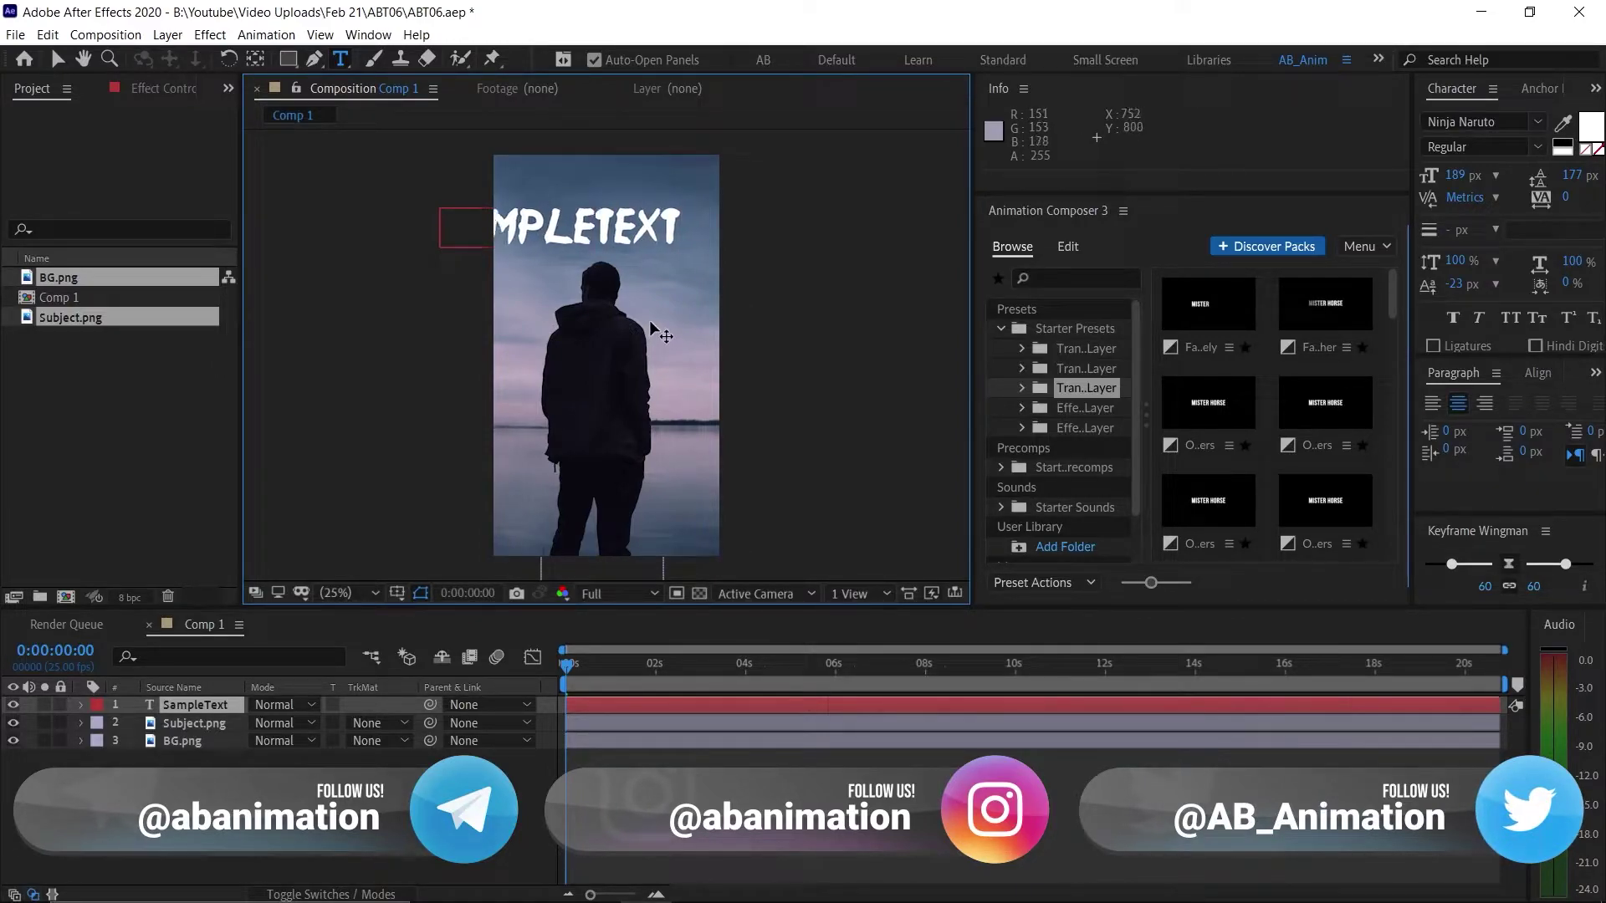
{"action": "key", "text": "Return"}
{"action": "left_click", "coordinate": [57, 59]}
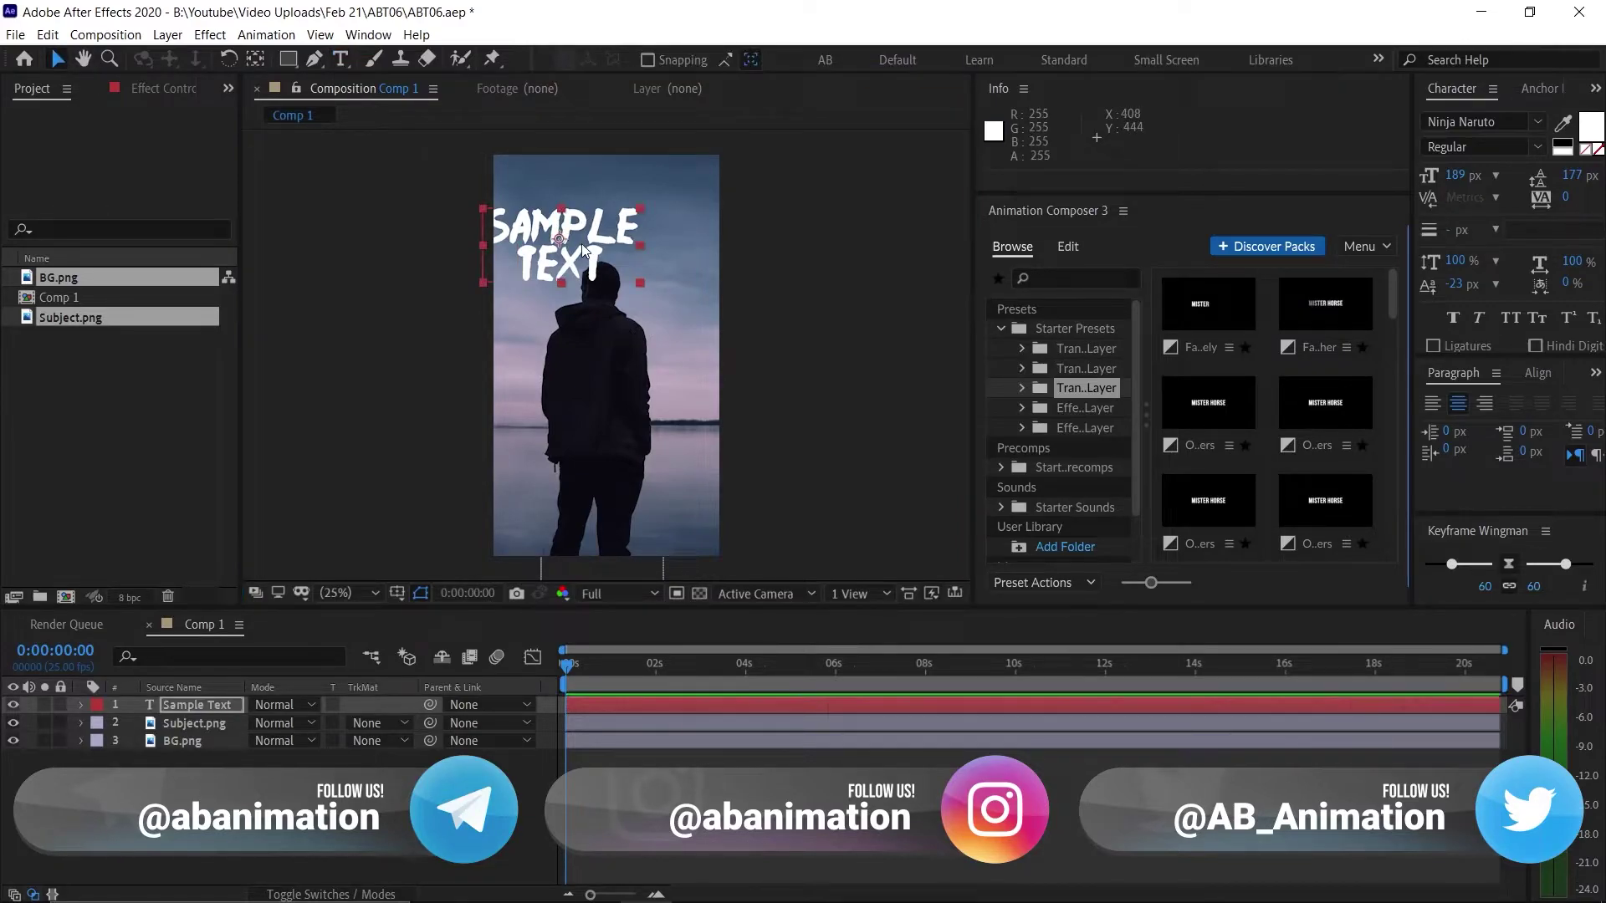
{"action": "left_click_drag", "start_coordinate": [600, 230], "coordinate": [648, 213]}
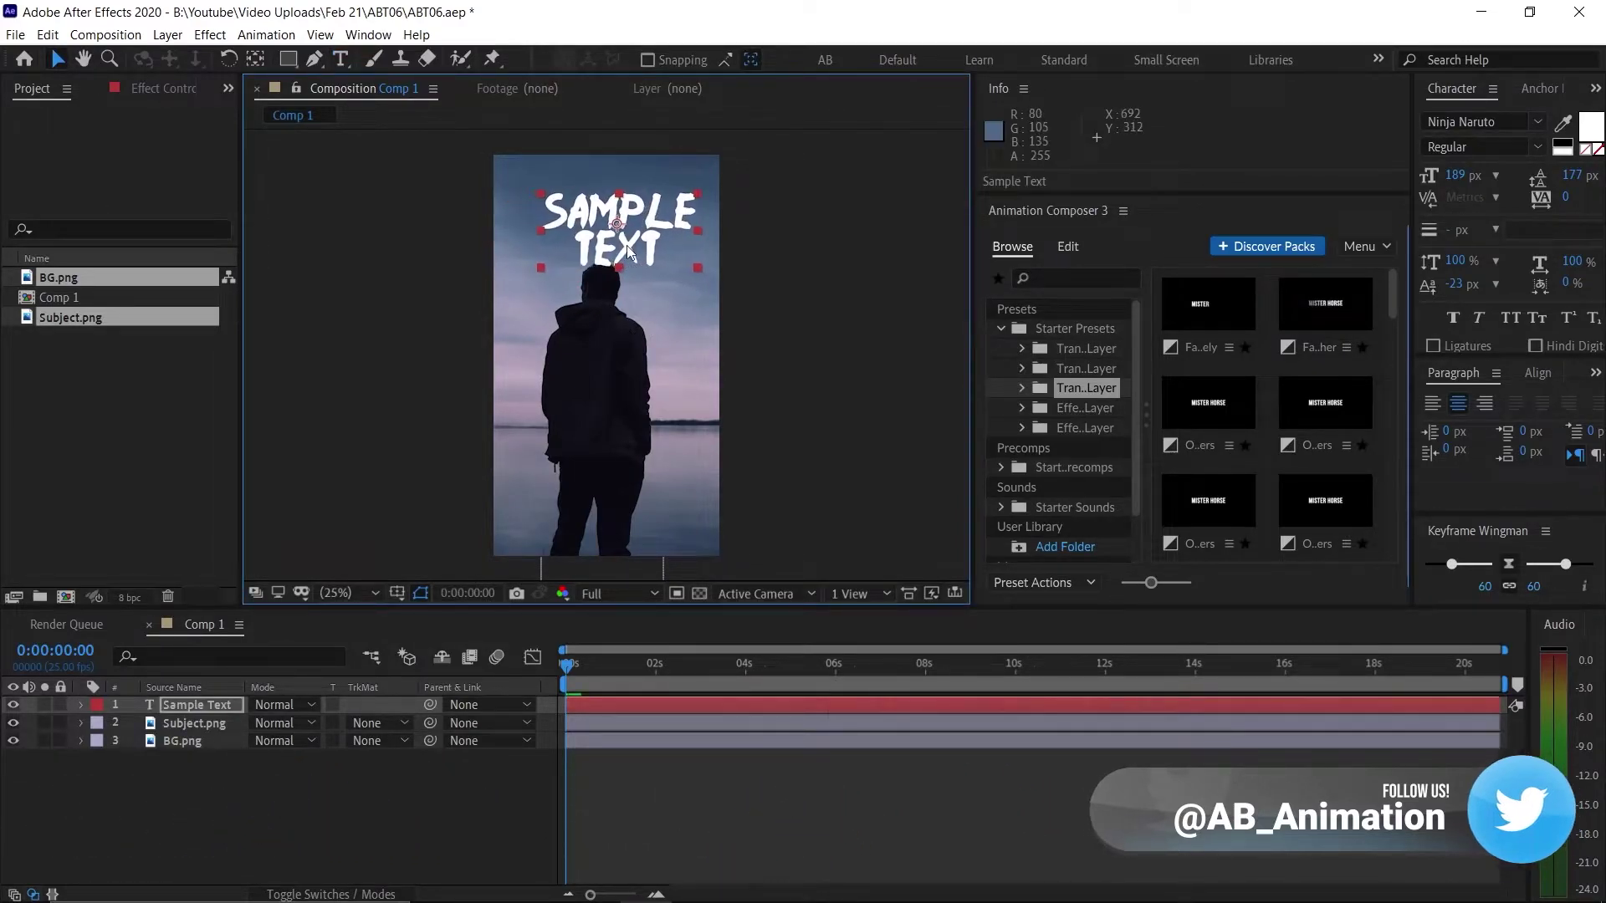
Step: Shift Subject.png right and move the SAMPLE TEXT left behind the subject's head
{"action": "left_click", "coordinate": [598, 448]}
{"action": "left_click_drag", "start_coordinate": [596, 439], "coordinate": [651, 445]}
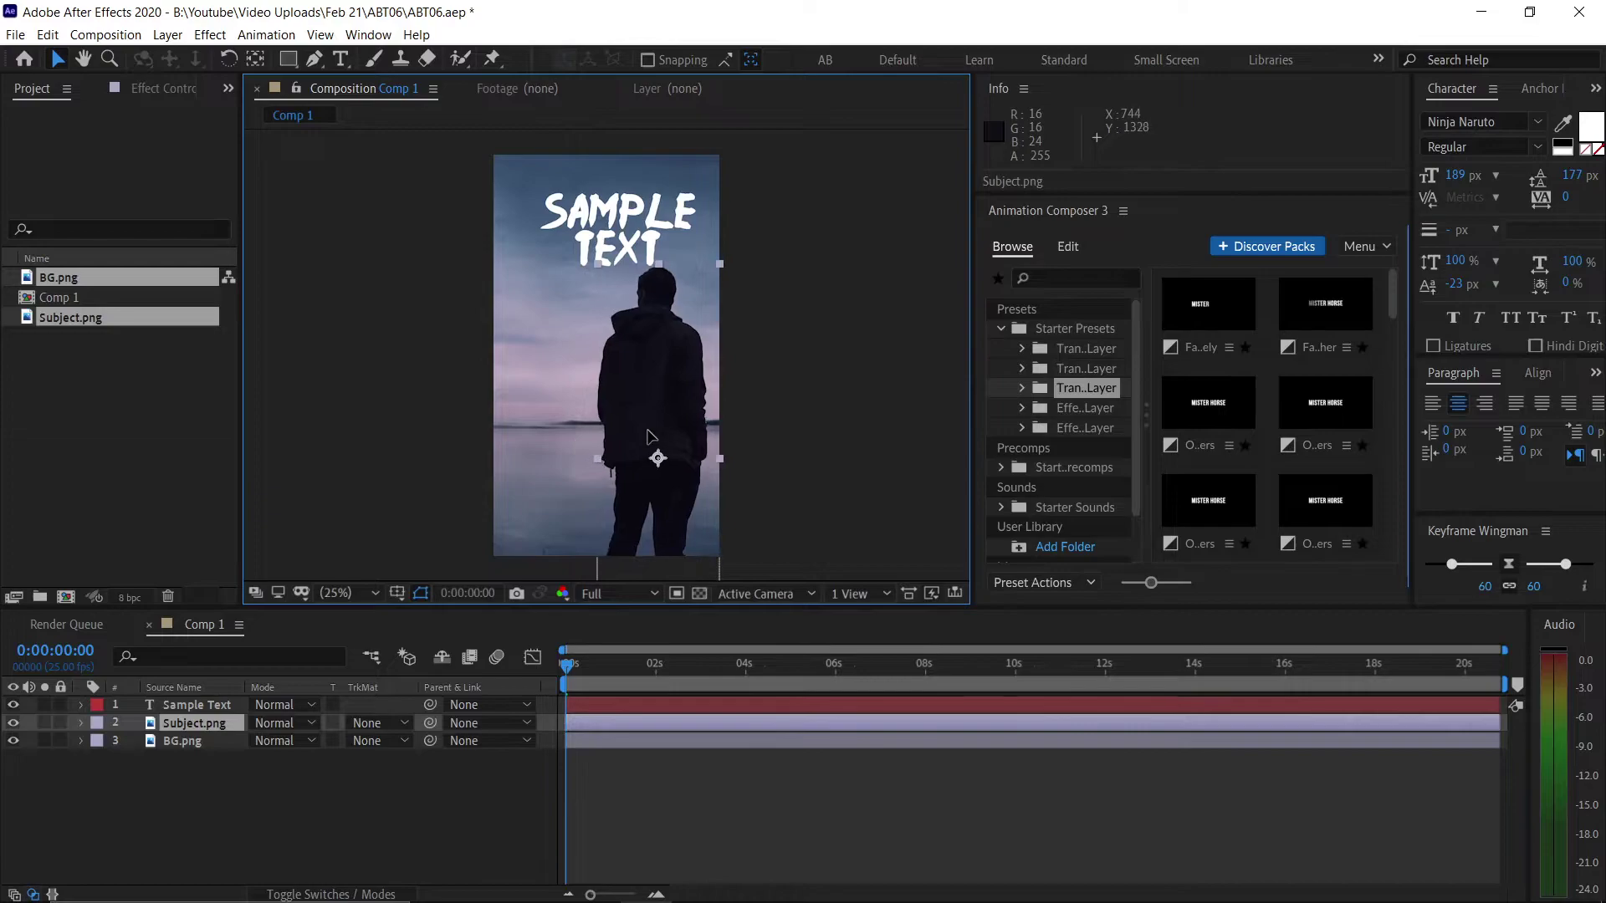
{"action": "left_click", "coordinate": [625, 221]}
{"action": "left_click_drag", "start_coordinate": [625, 222], "coordinate": [608, 222]}
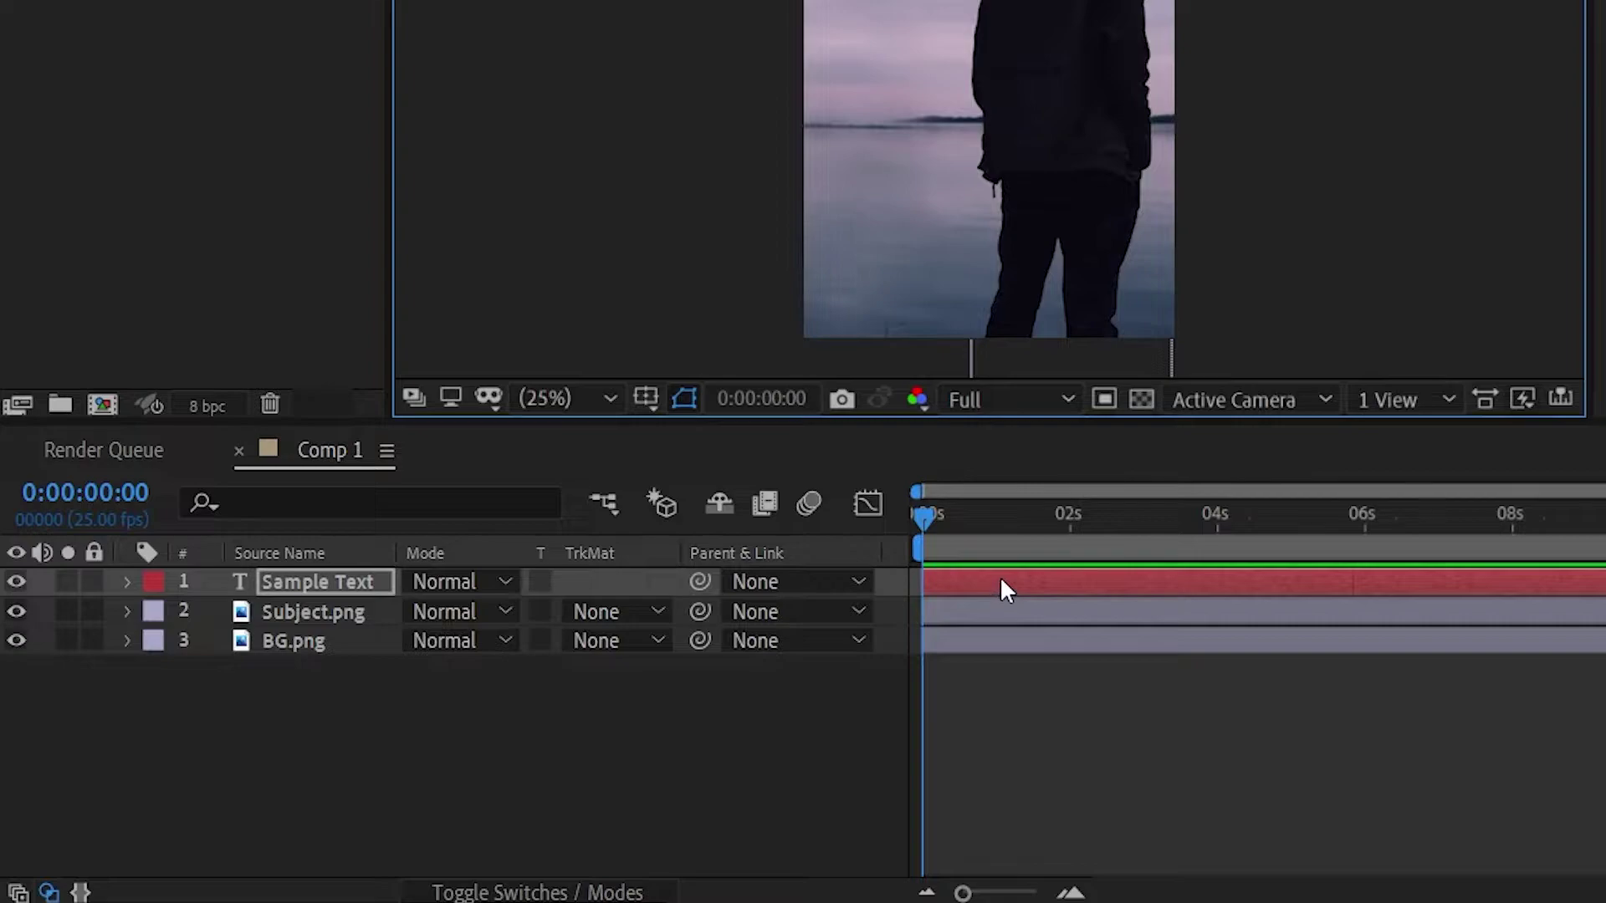
Step: Turn on the 3D Layer switch for all three layers
{"action": "left_click", "coordinate": [1001, 577]}
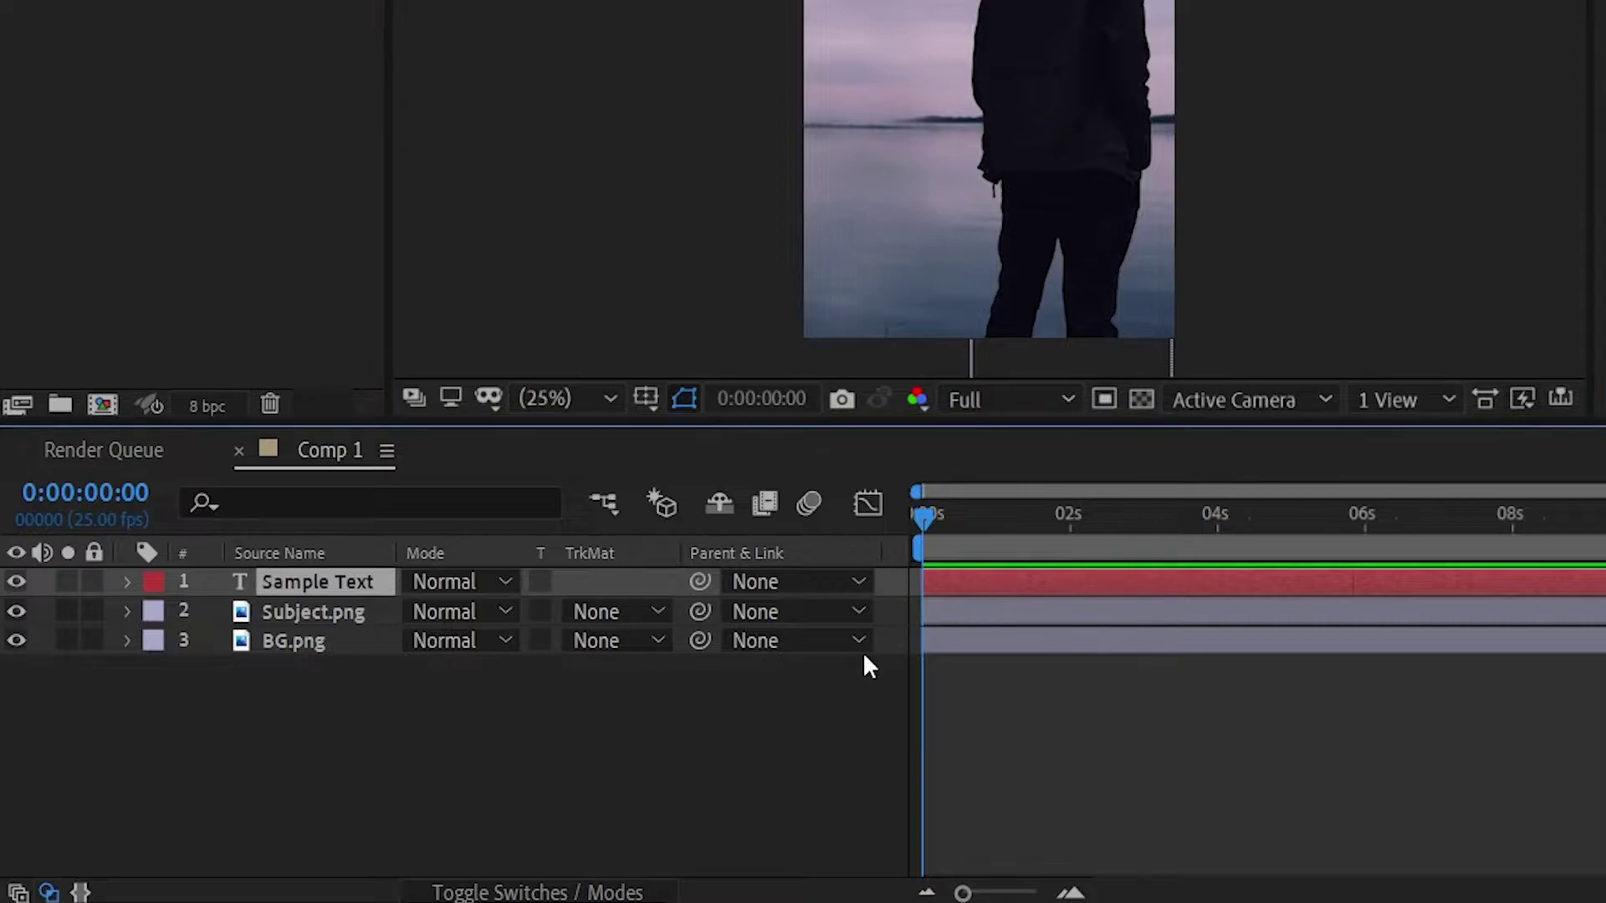
{"action": "left_click", "coordinate": [309, 646], "text": "shift"}
{"action": "left_click", "coordinate": [506, 891]}
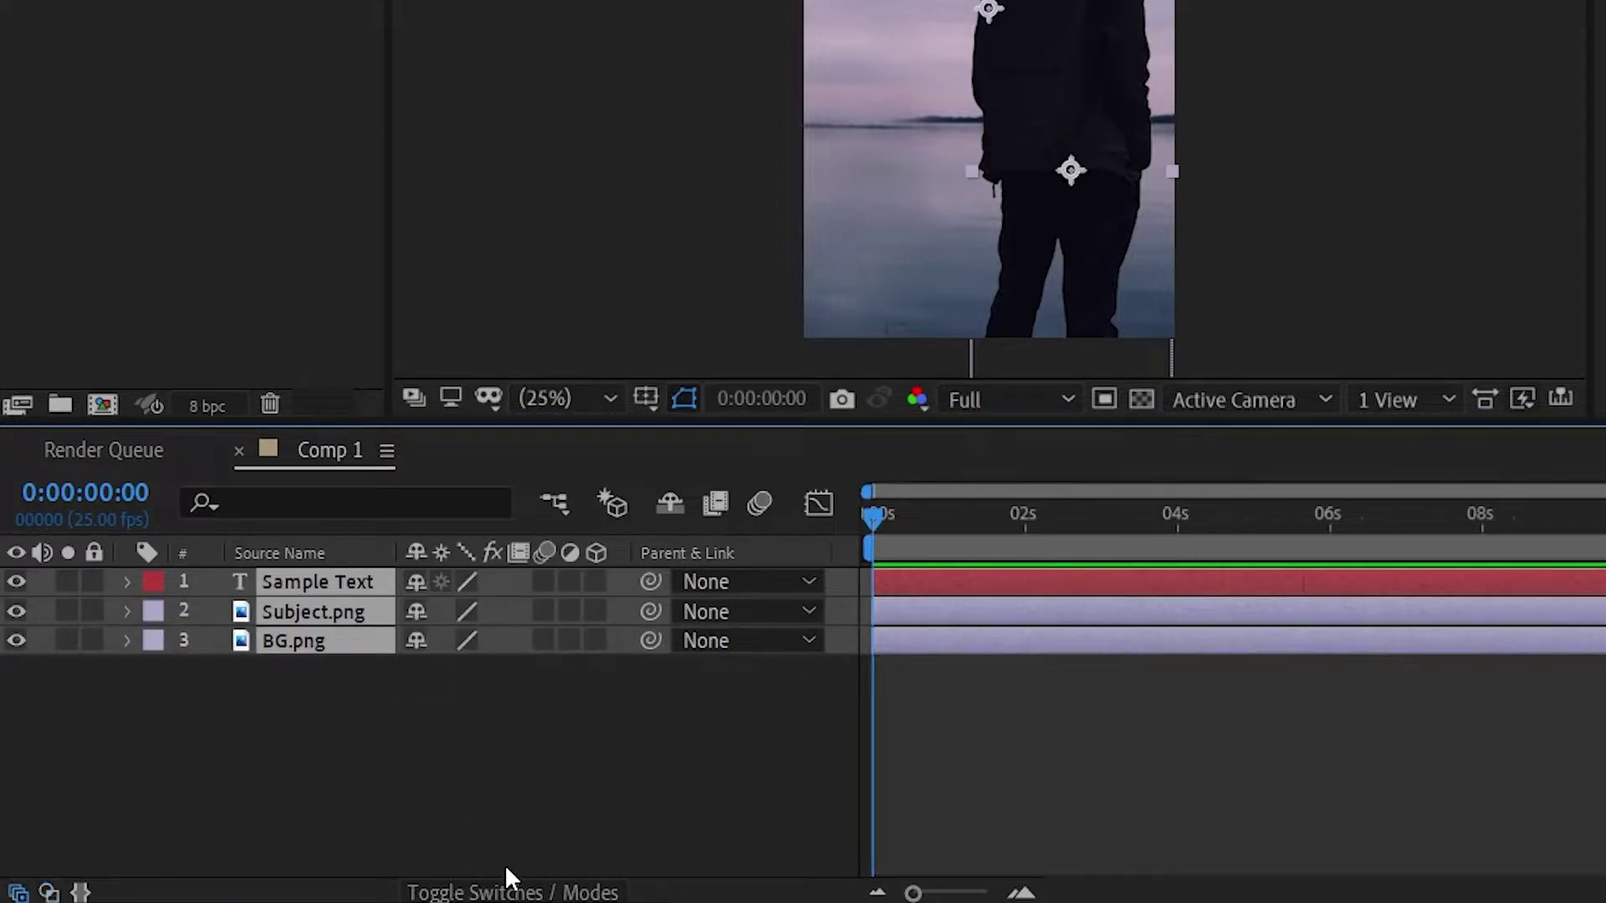
{"action": "left_click", "coordinate": [597, 579]}
{"action": "left_click", "coordinate": [617, 689]}
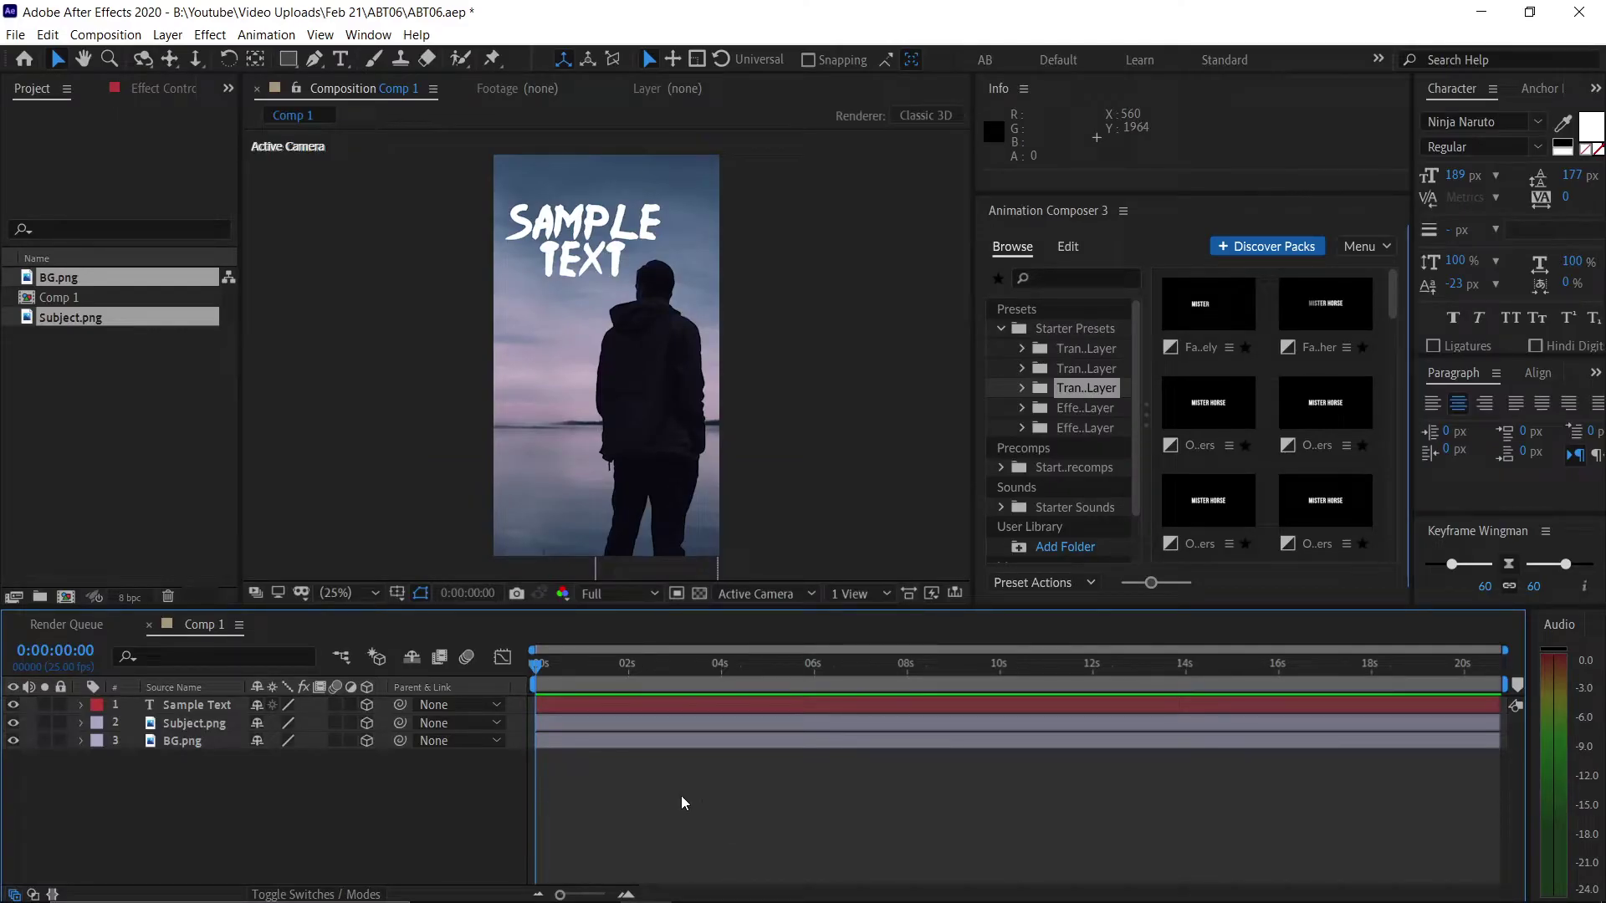
Step: Add a new camera layer, Camera 1, with the default 50mm settings
{"action": "right_click", "coordinate": [353, 808]}
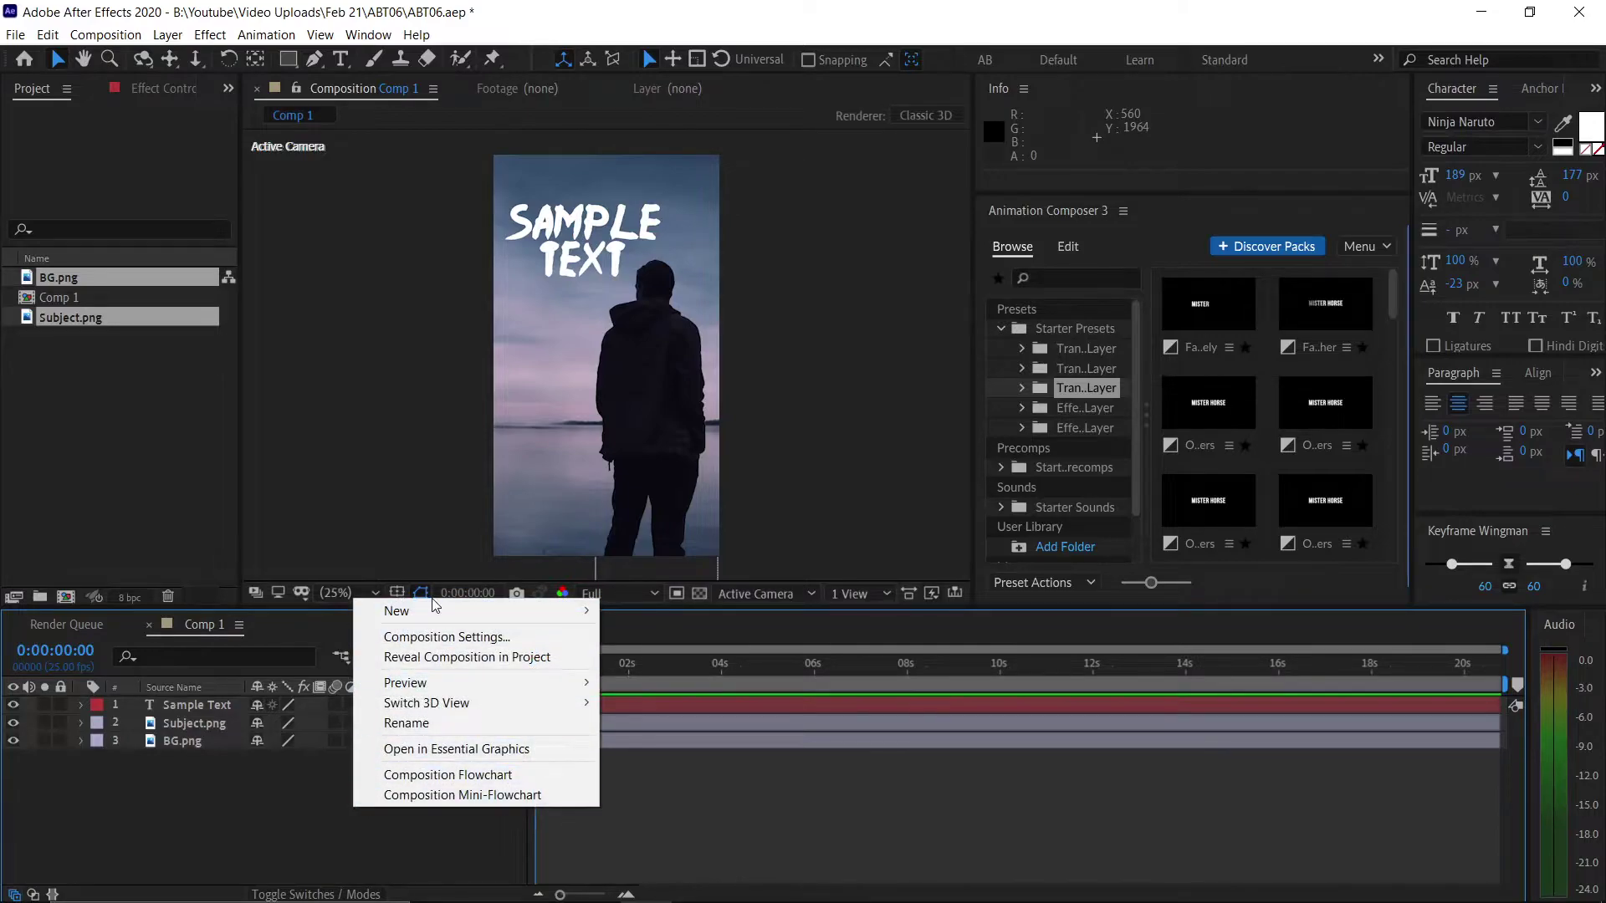
{"action": "mouse_move", "coordinate": [527, 613]}
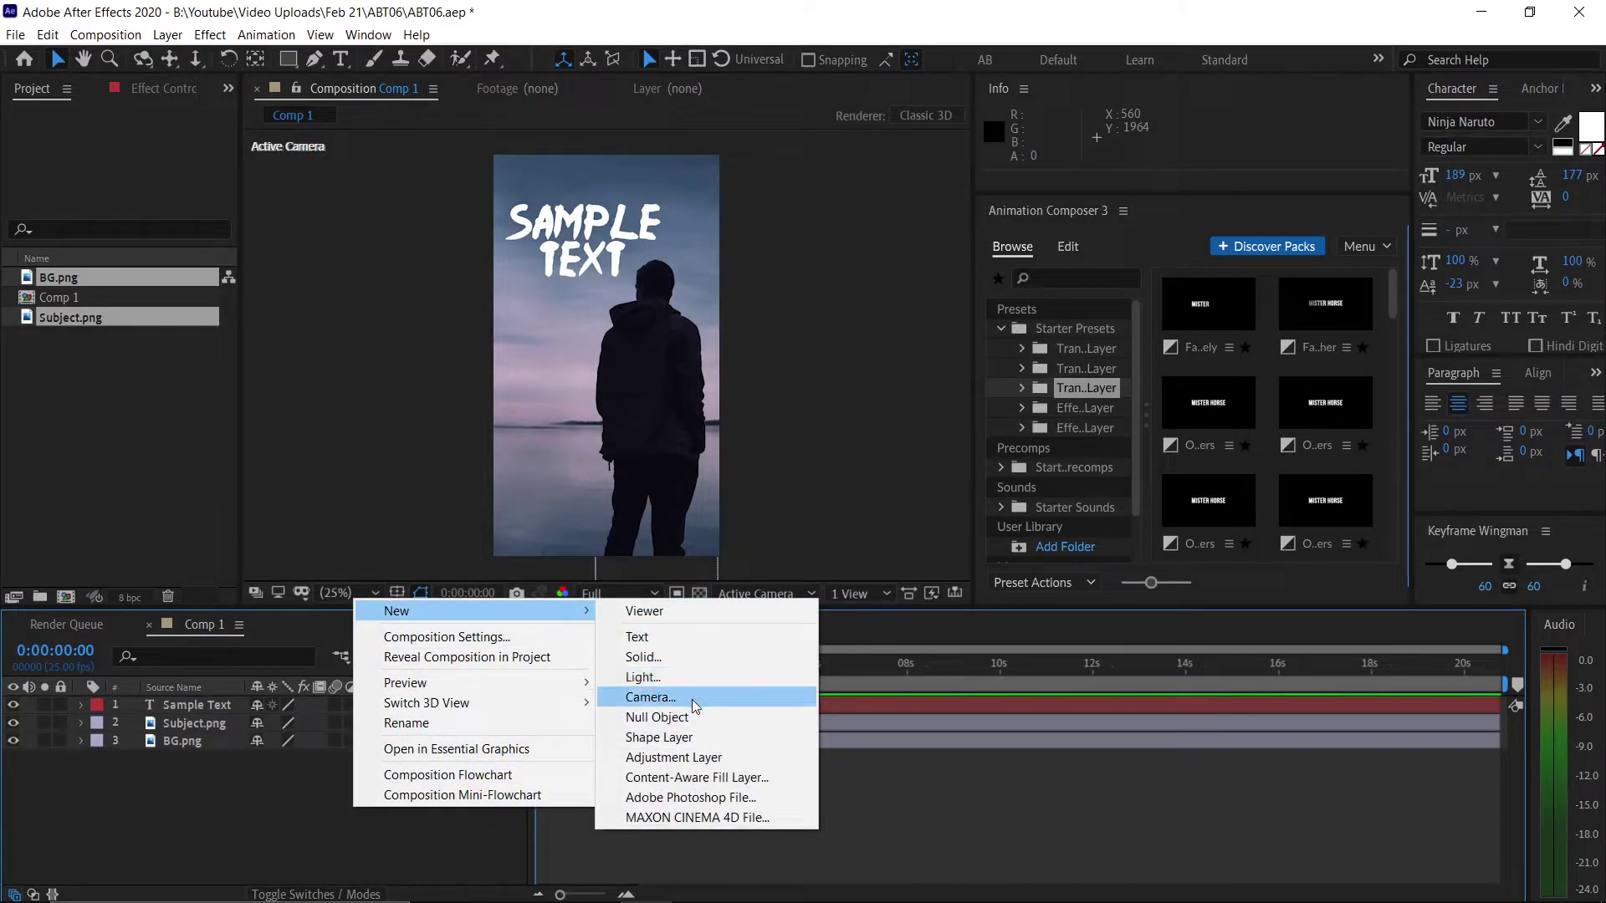
{"action": "left_click", "coordinate": [691, 698]}
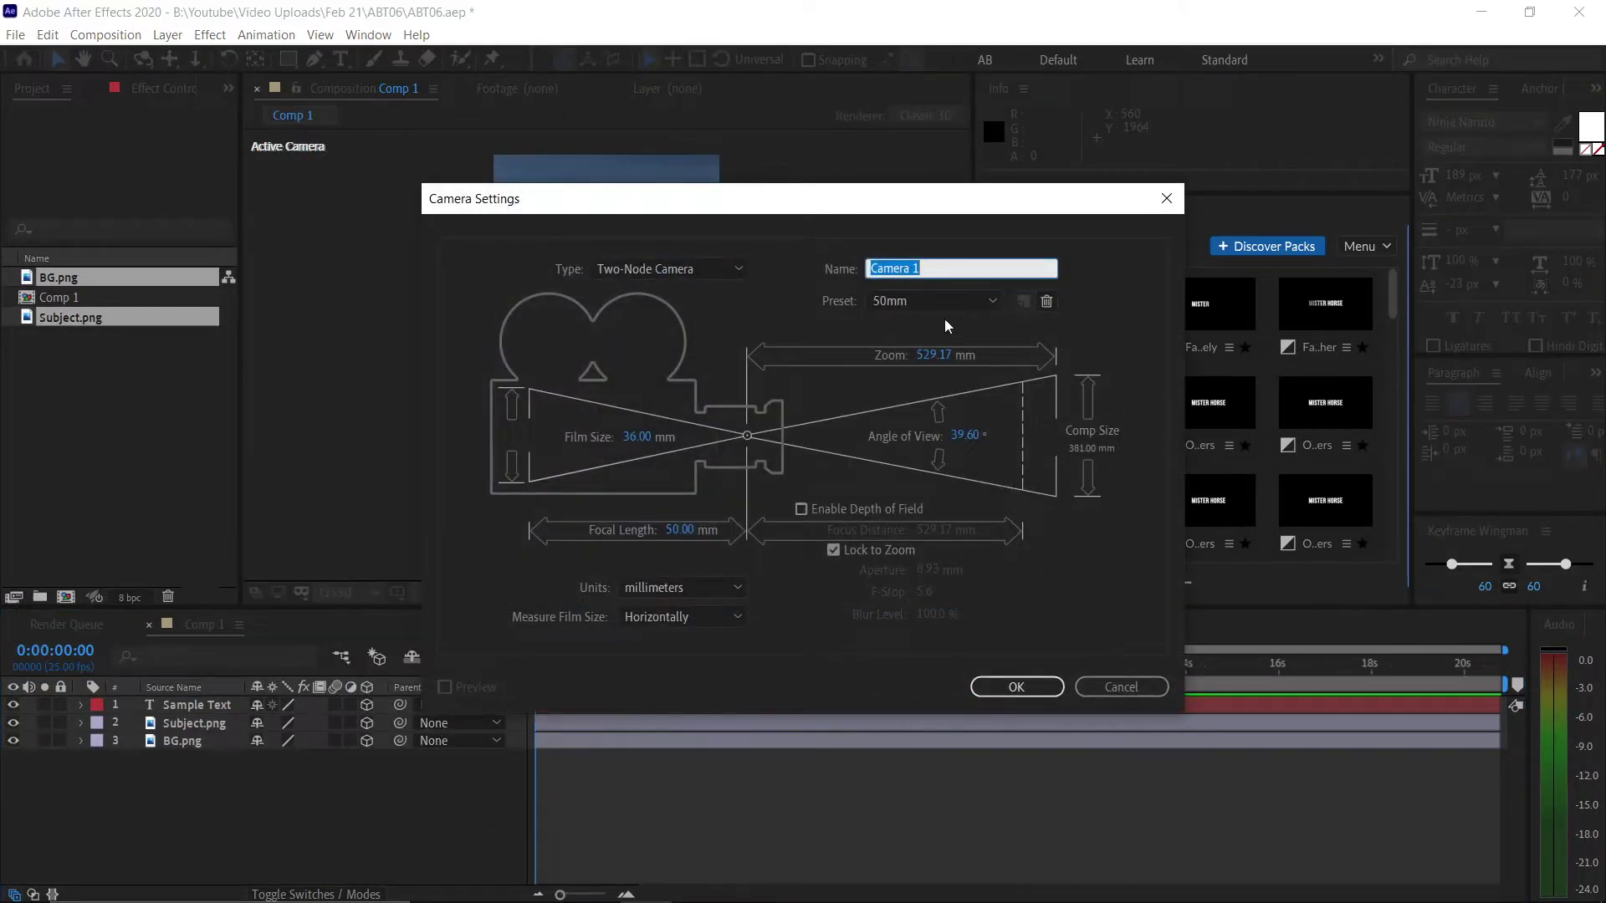
{"action": "left_click", "coordinate": [1005, 680]}
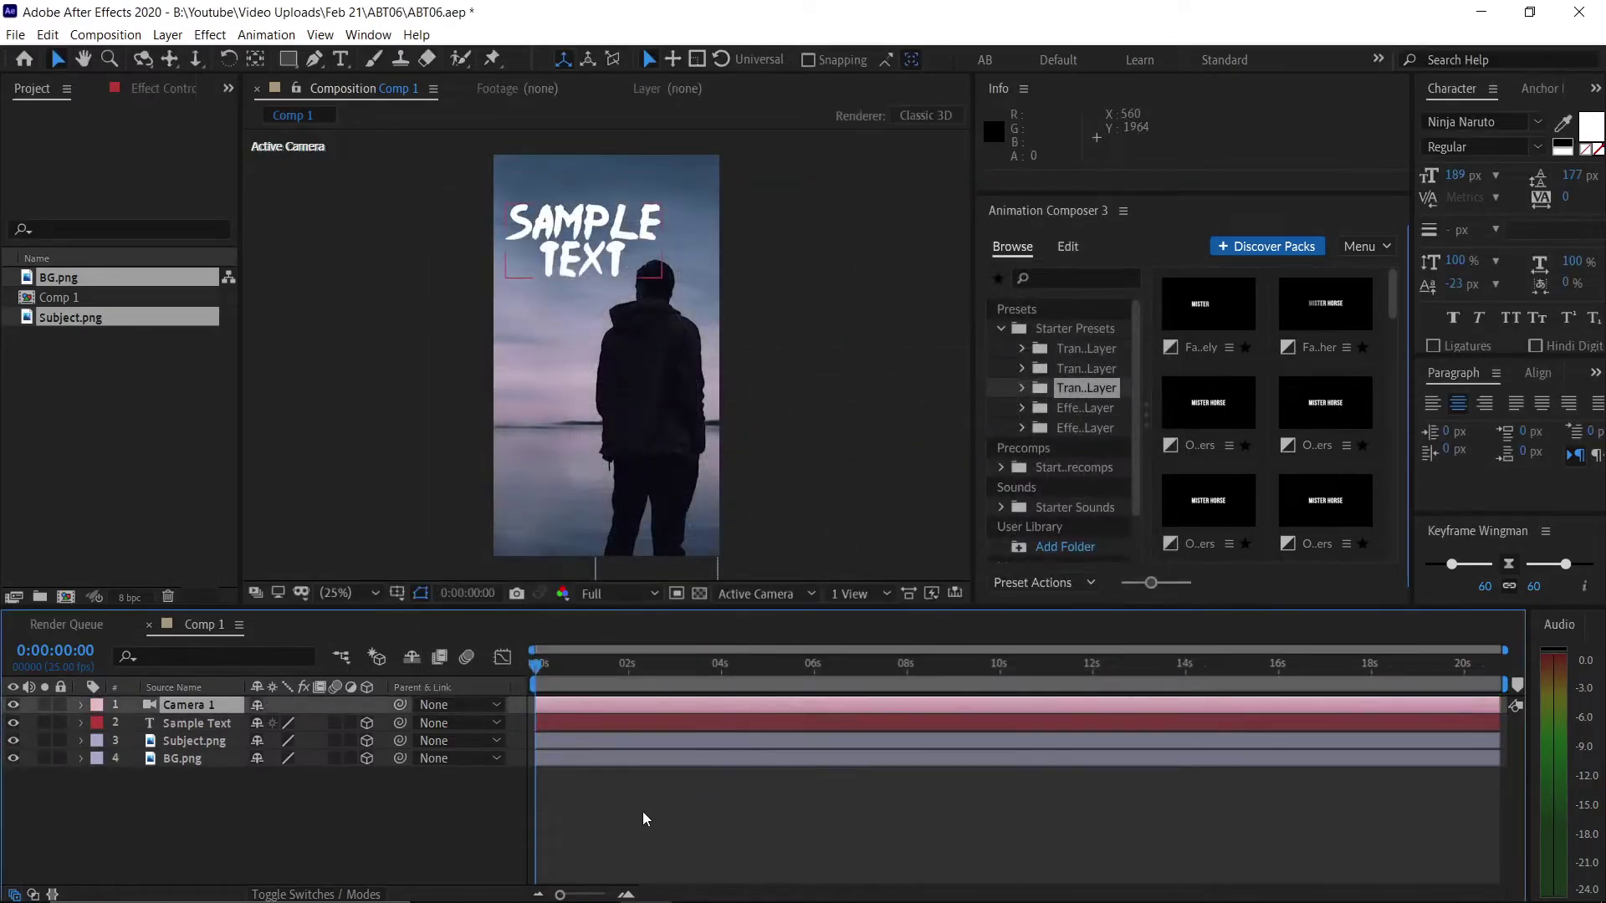
{"action": "left_click", "coordinate": [319, 830]}
{"action": "right_click", "coordinate": [295, 821]}
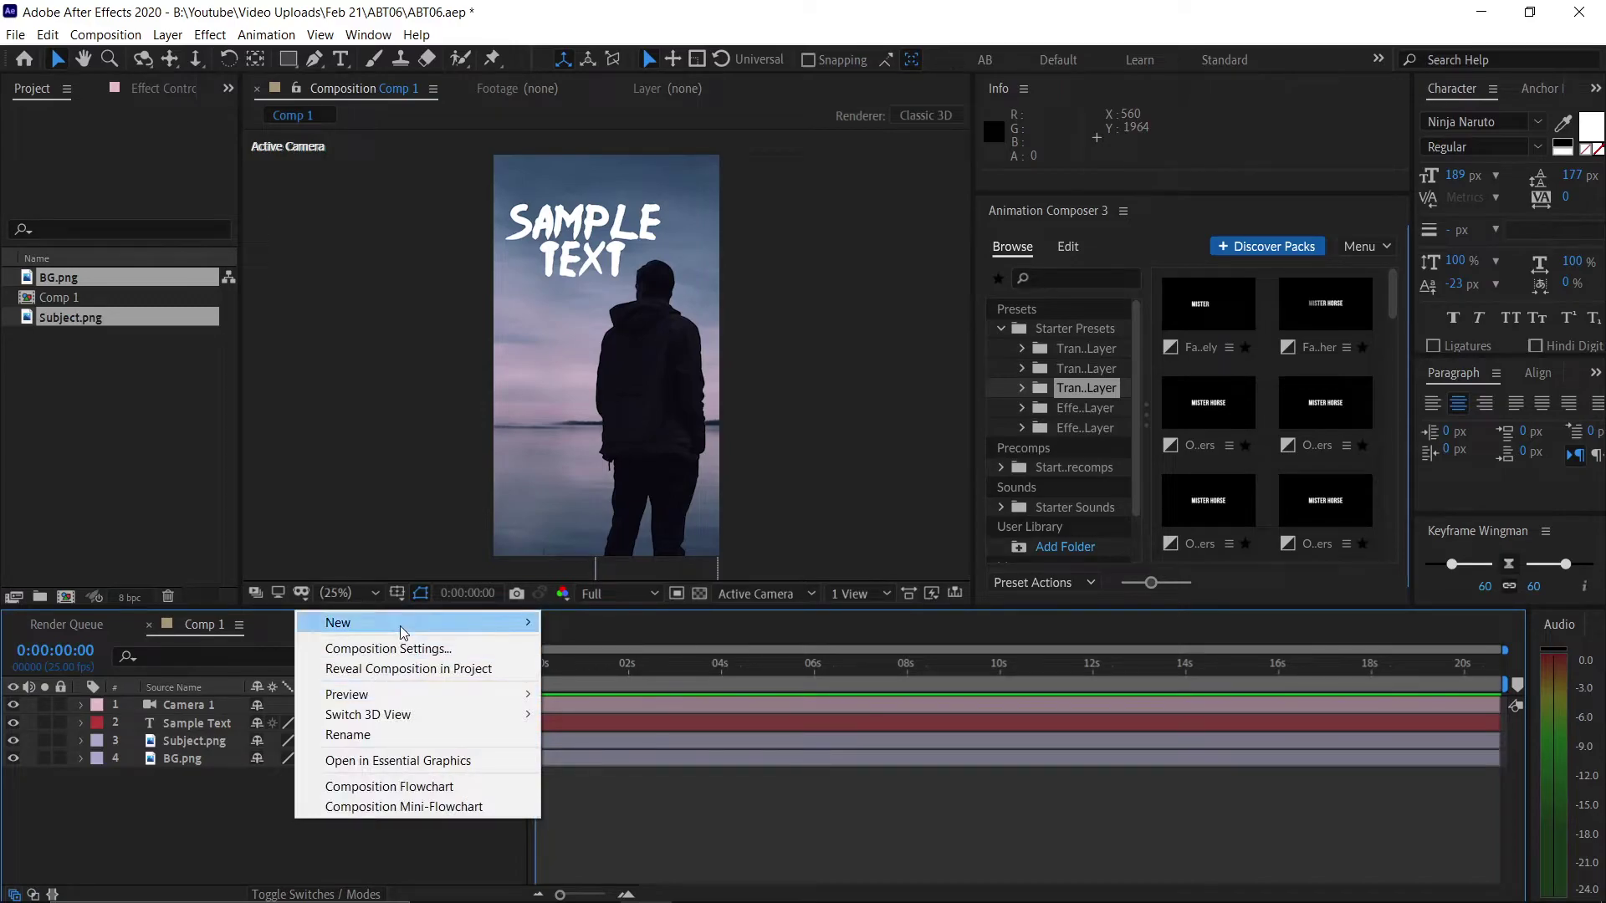
Step: Add a null object layer and rename it CC
{"action": "mouse_move", "coordinate": [410, 623]}
{"action": "left_click", "coordinate": [636, 736]}
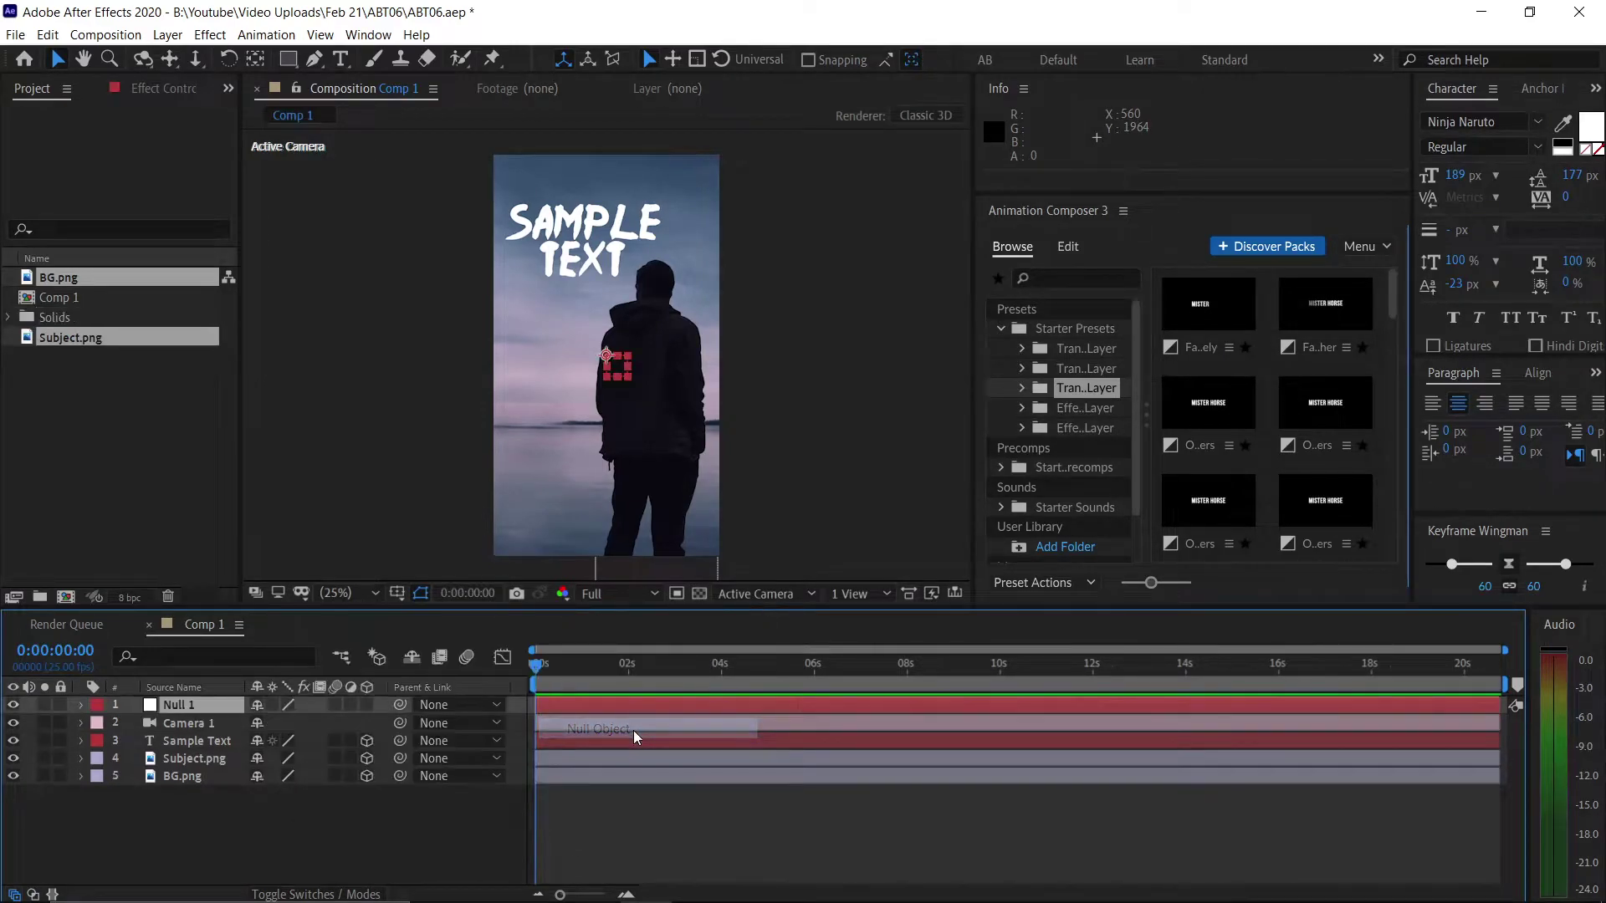
{"action": "right_click", "coordinate": [201, 707]}
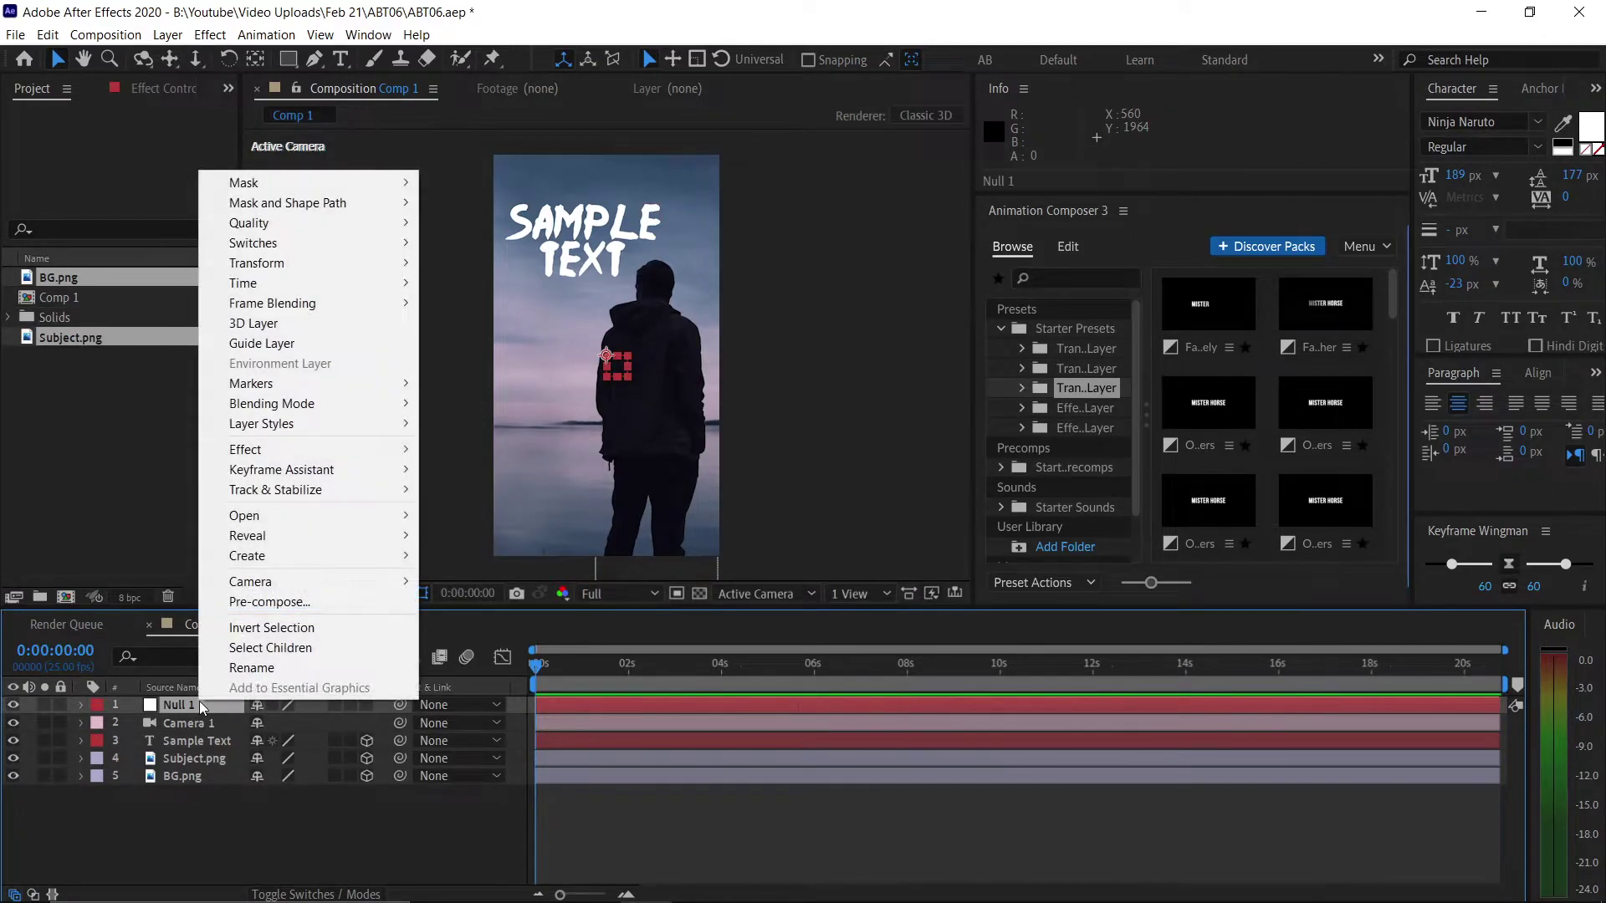
{"action": "left_click", "coordinate": [242, 667]}
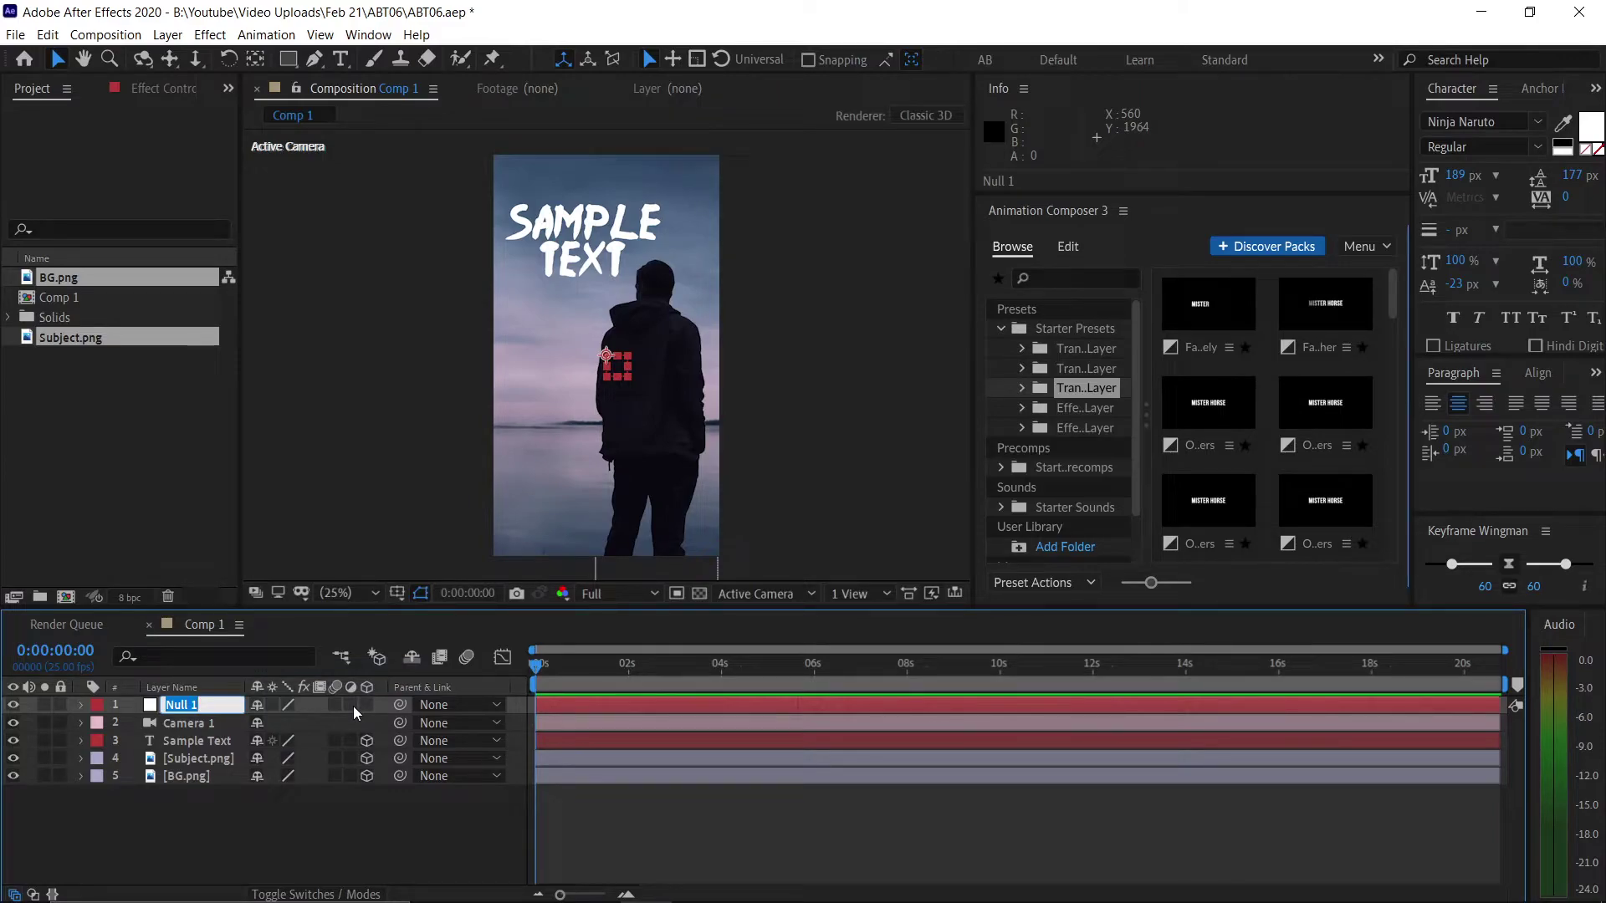
{"action": "type", "text": "CC"}
{"action": "key", "text": "Return"}
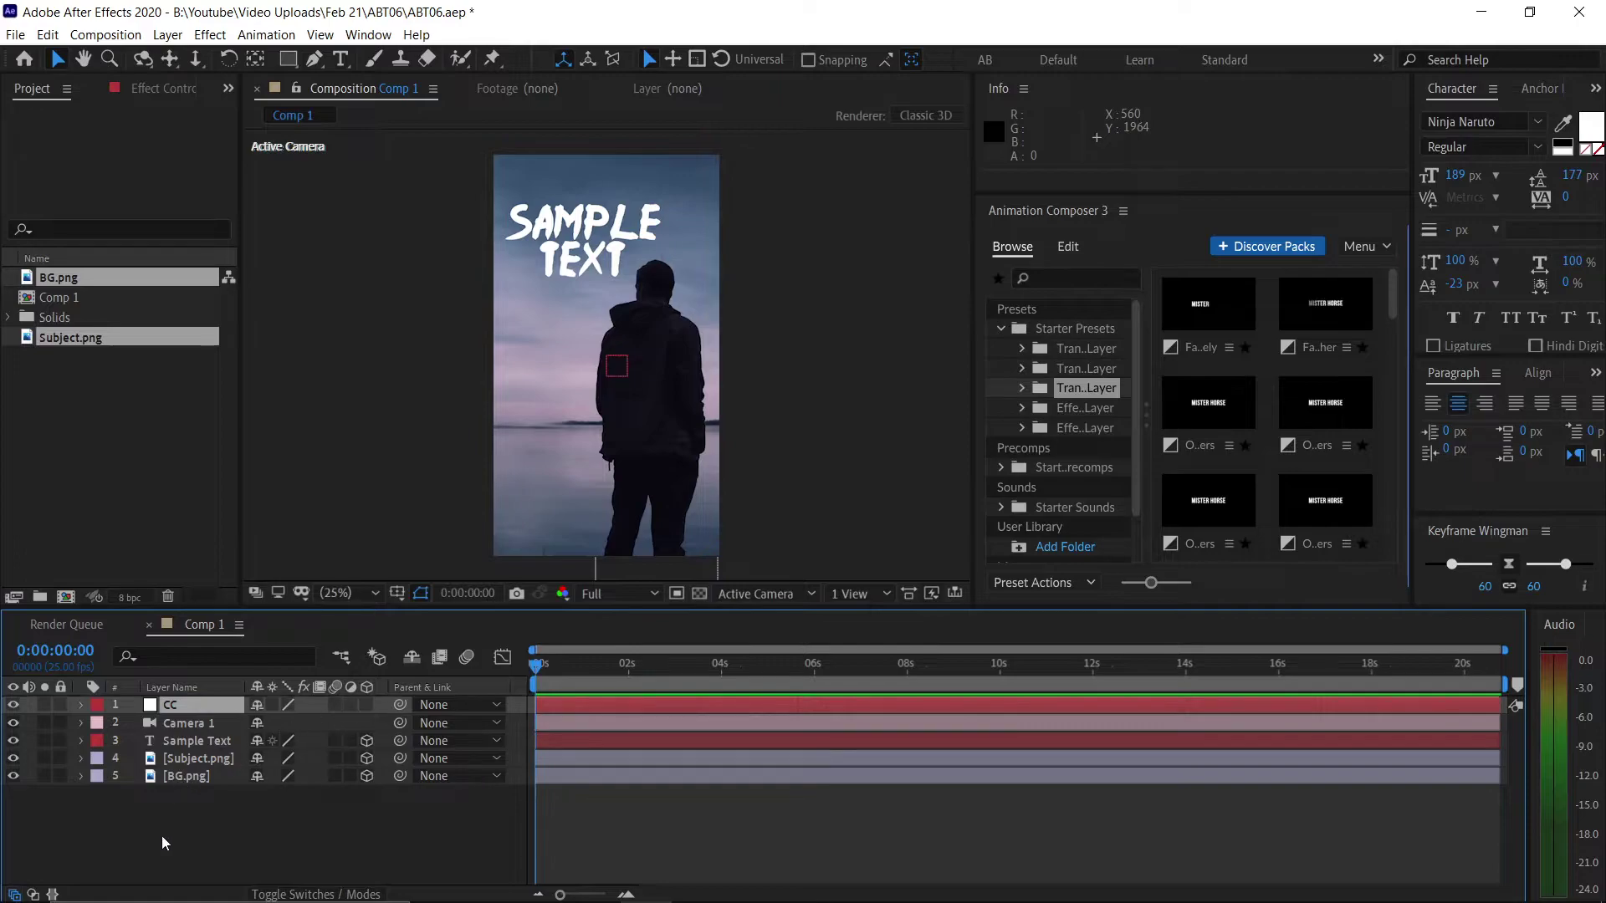
Step: Make the CC null 3D and parent Camera 1 to it
{"action": "left_click", "coordinate": [163, 836]}
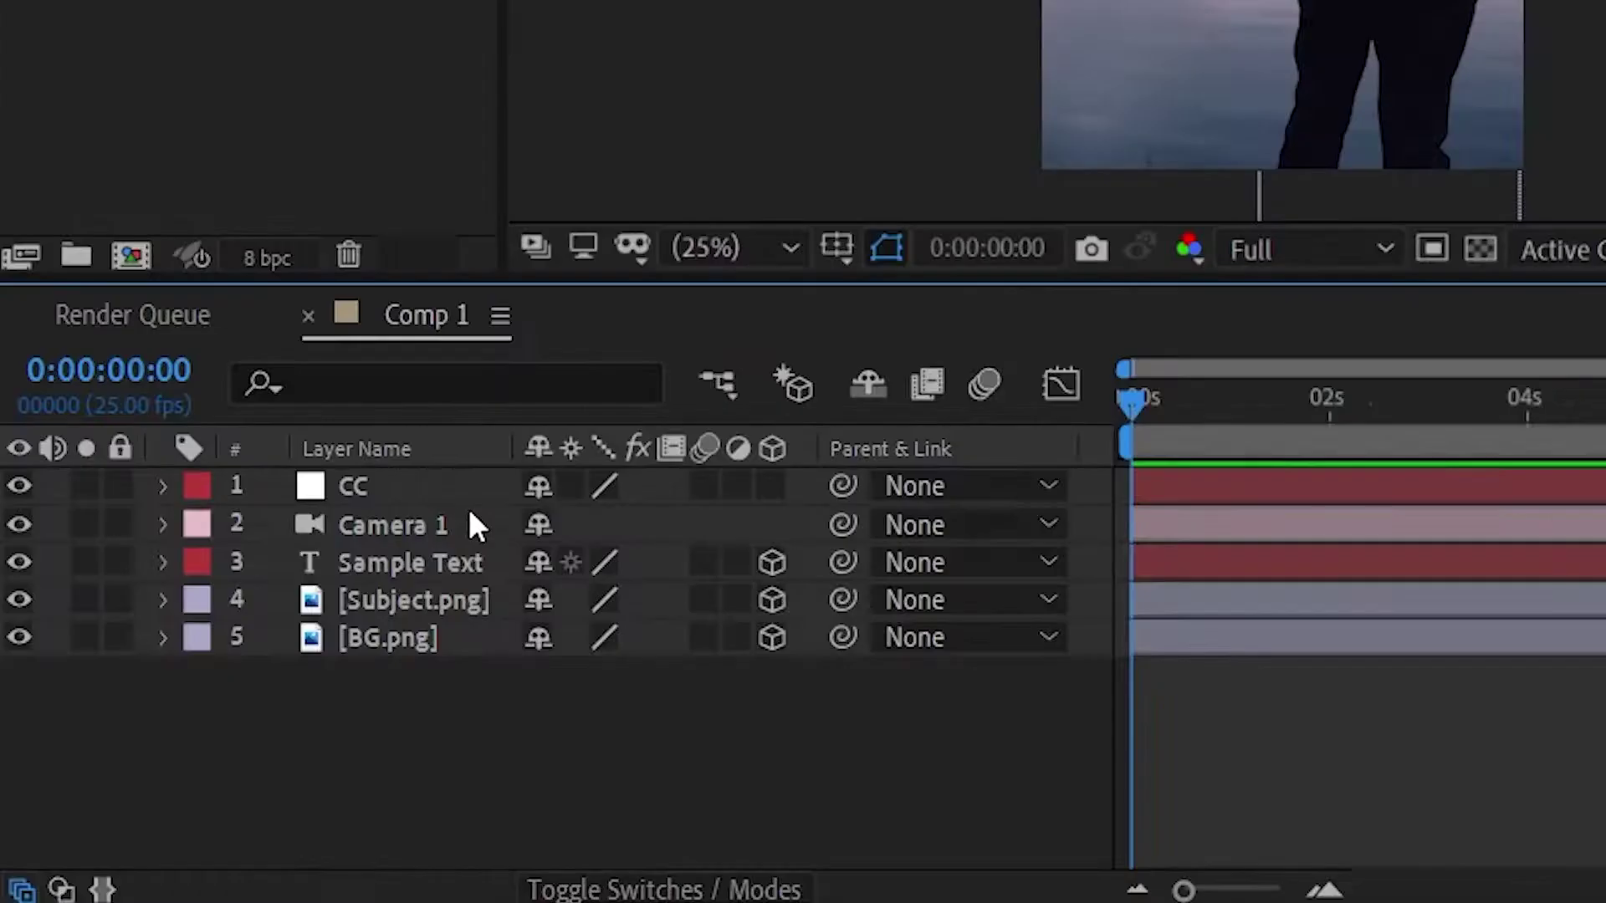
{"action": "left_click", "coordinate": [223, 704]}
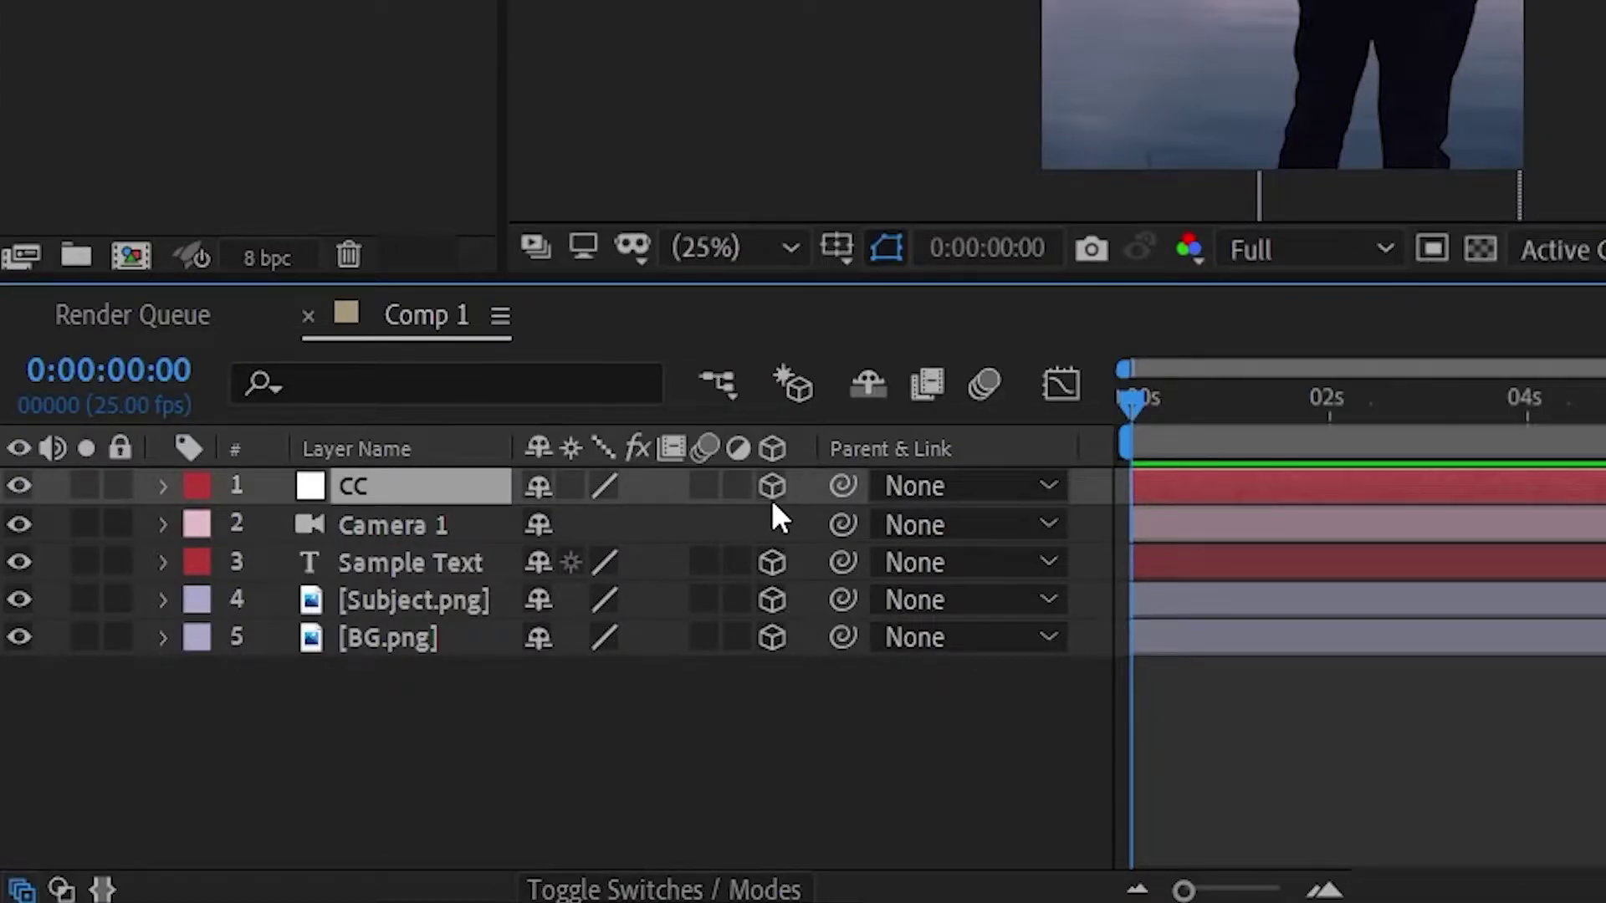
{"action": "left_click", "coordinate": [448, 533]}
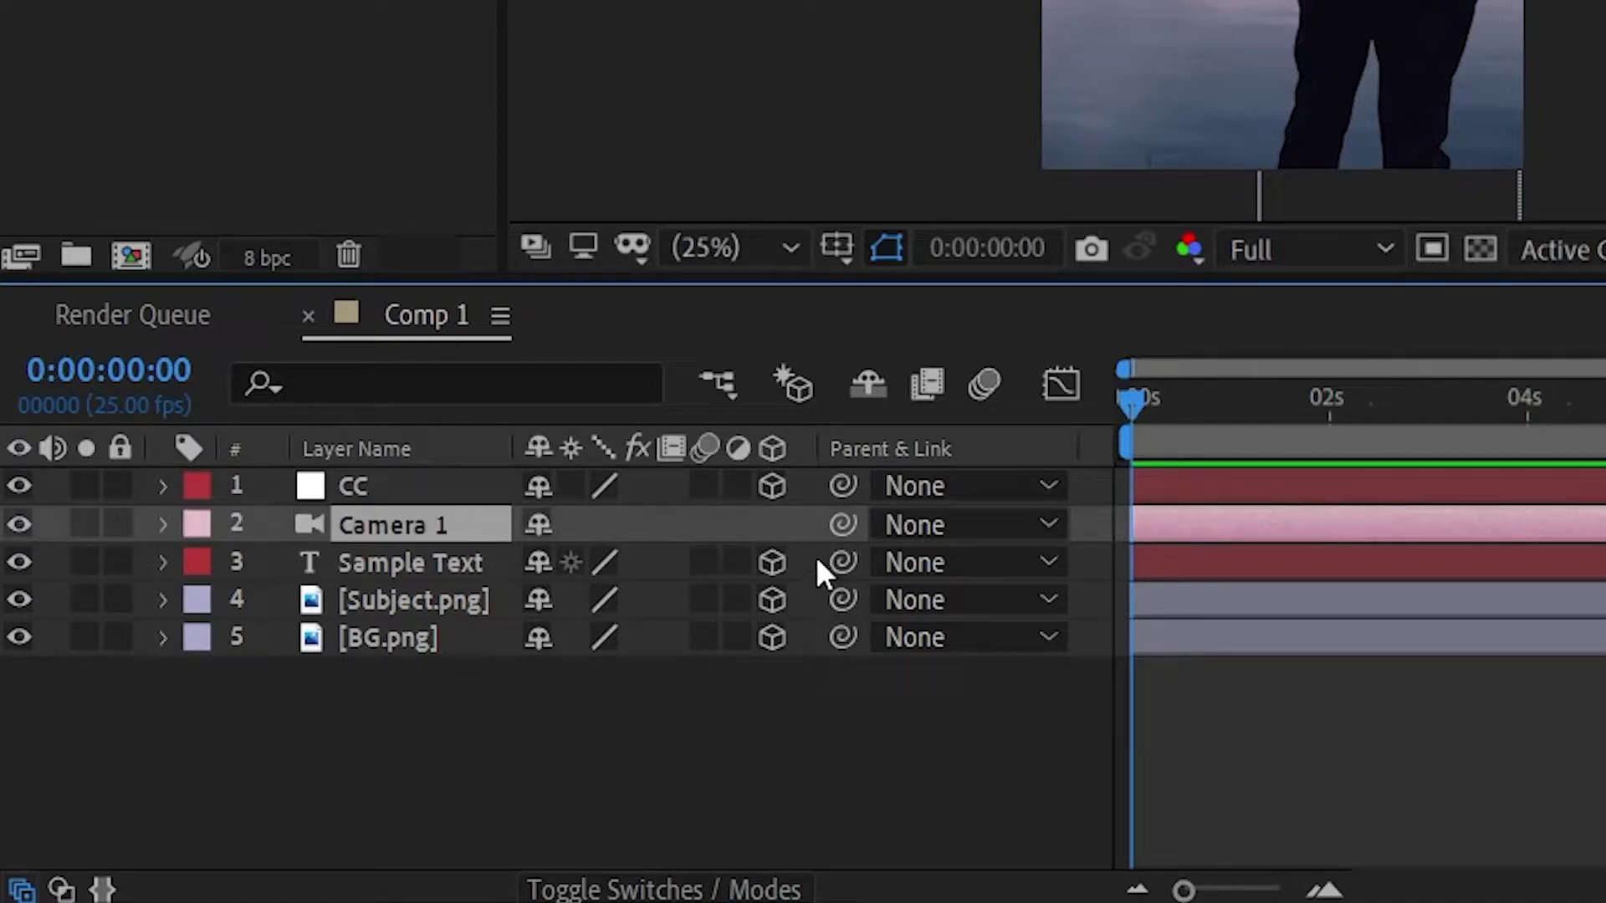
{"action": "left_click_drag", "start_coordinate": [844, 525], "coordinate": [437, 490]}
{"action": "left_click", "coordinate": [437, 490]}
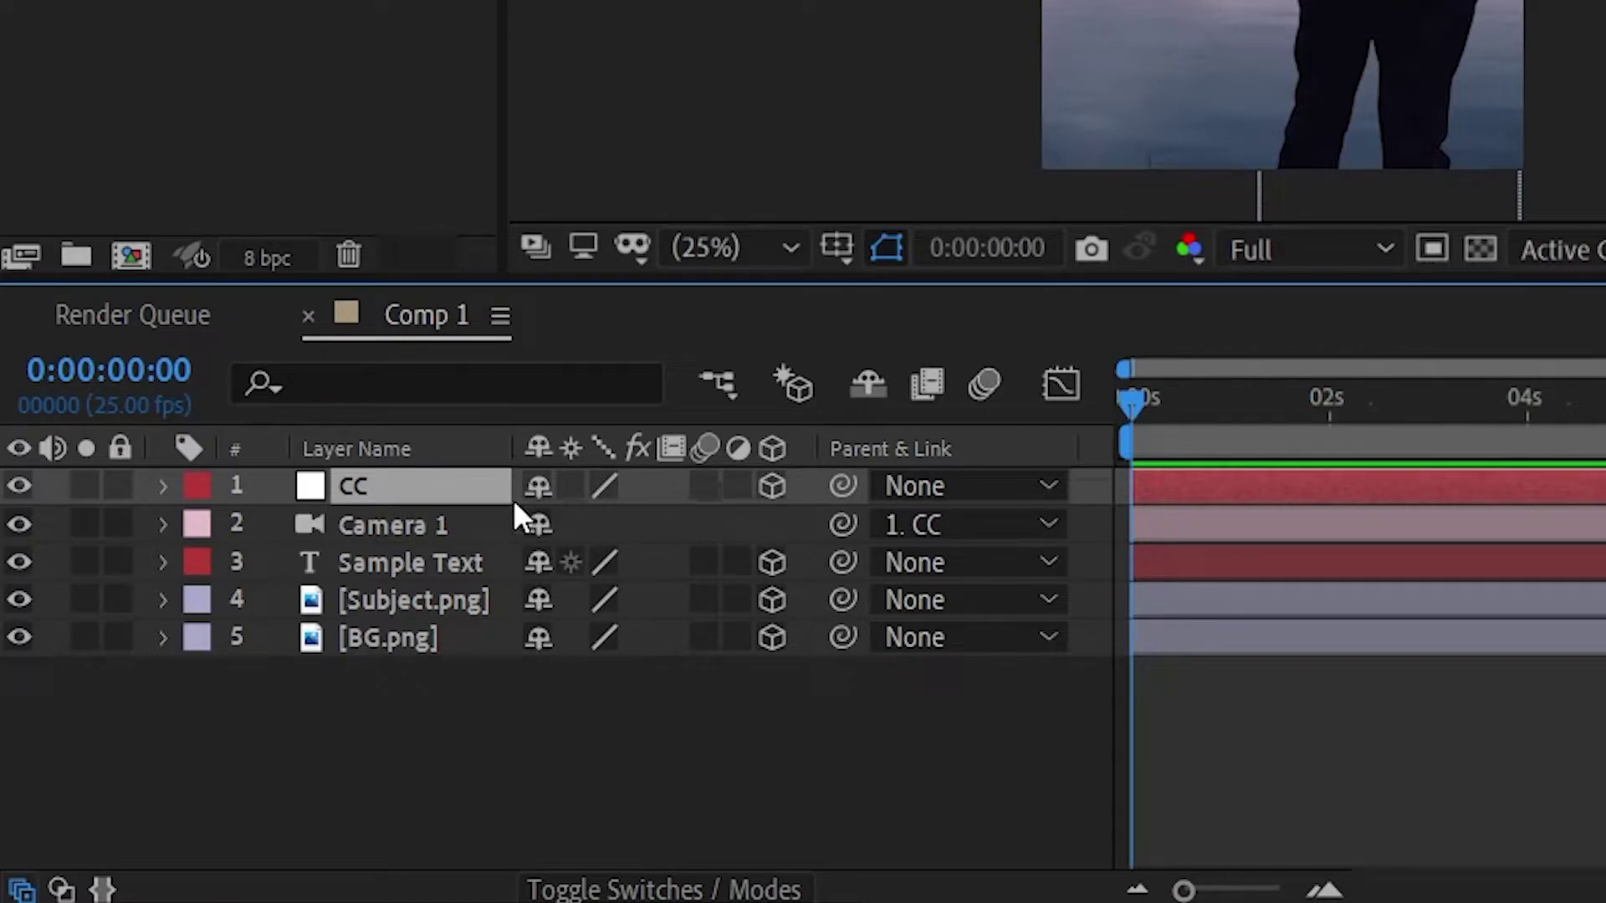
{"action": "left_click", "coordinate": [436, 562]}
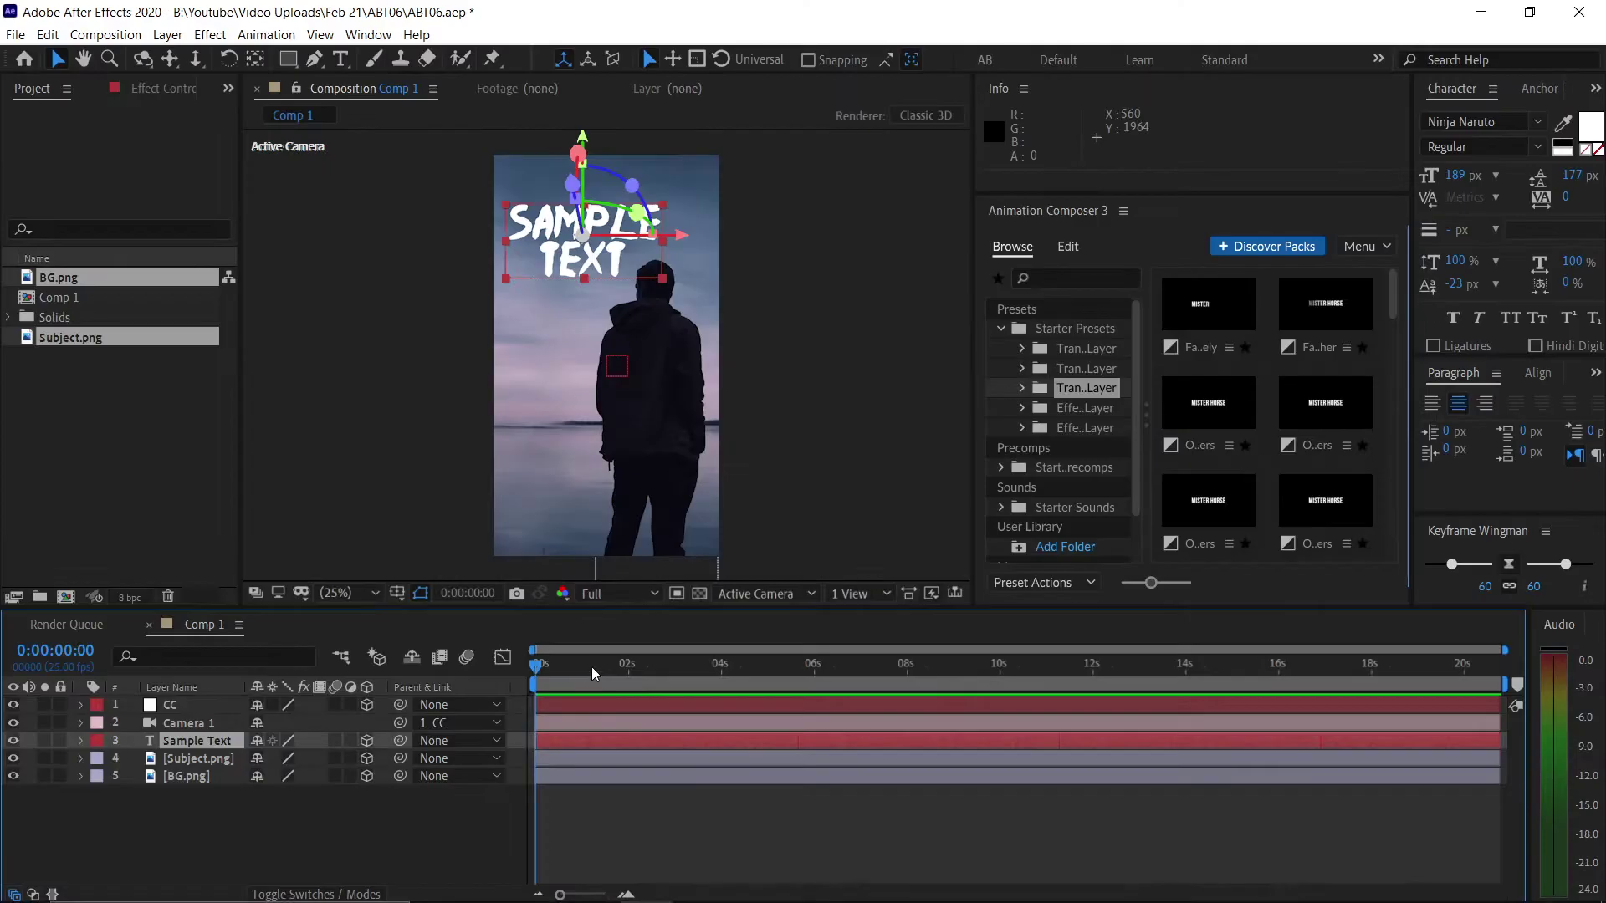
Step: Trim the Sample Text layer's out-point to 0:00:04:18
{"action": "left_click_drag", "start_coordinate": [592, 673], "coordinate": [754, 675]}
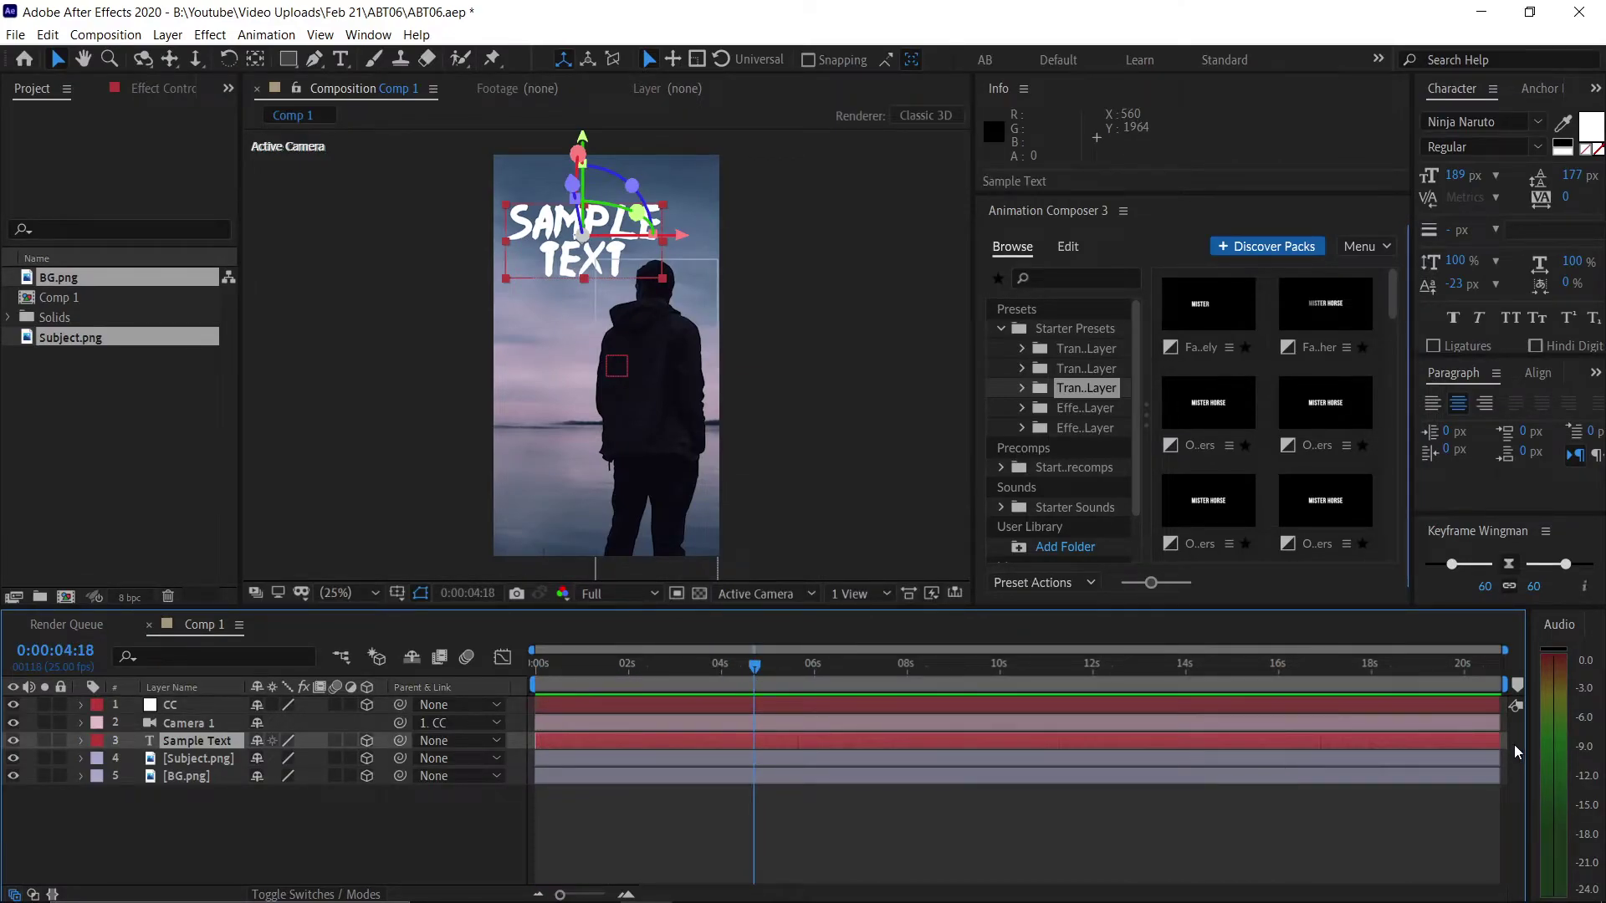
{"action": "left_click_drag", "start_coordinate": [1498, 738], "coordinate": [747, 753]}
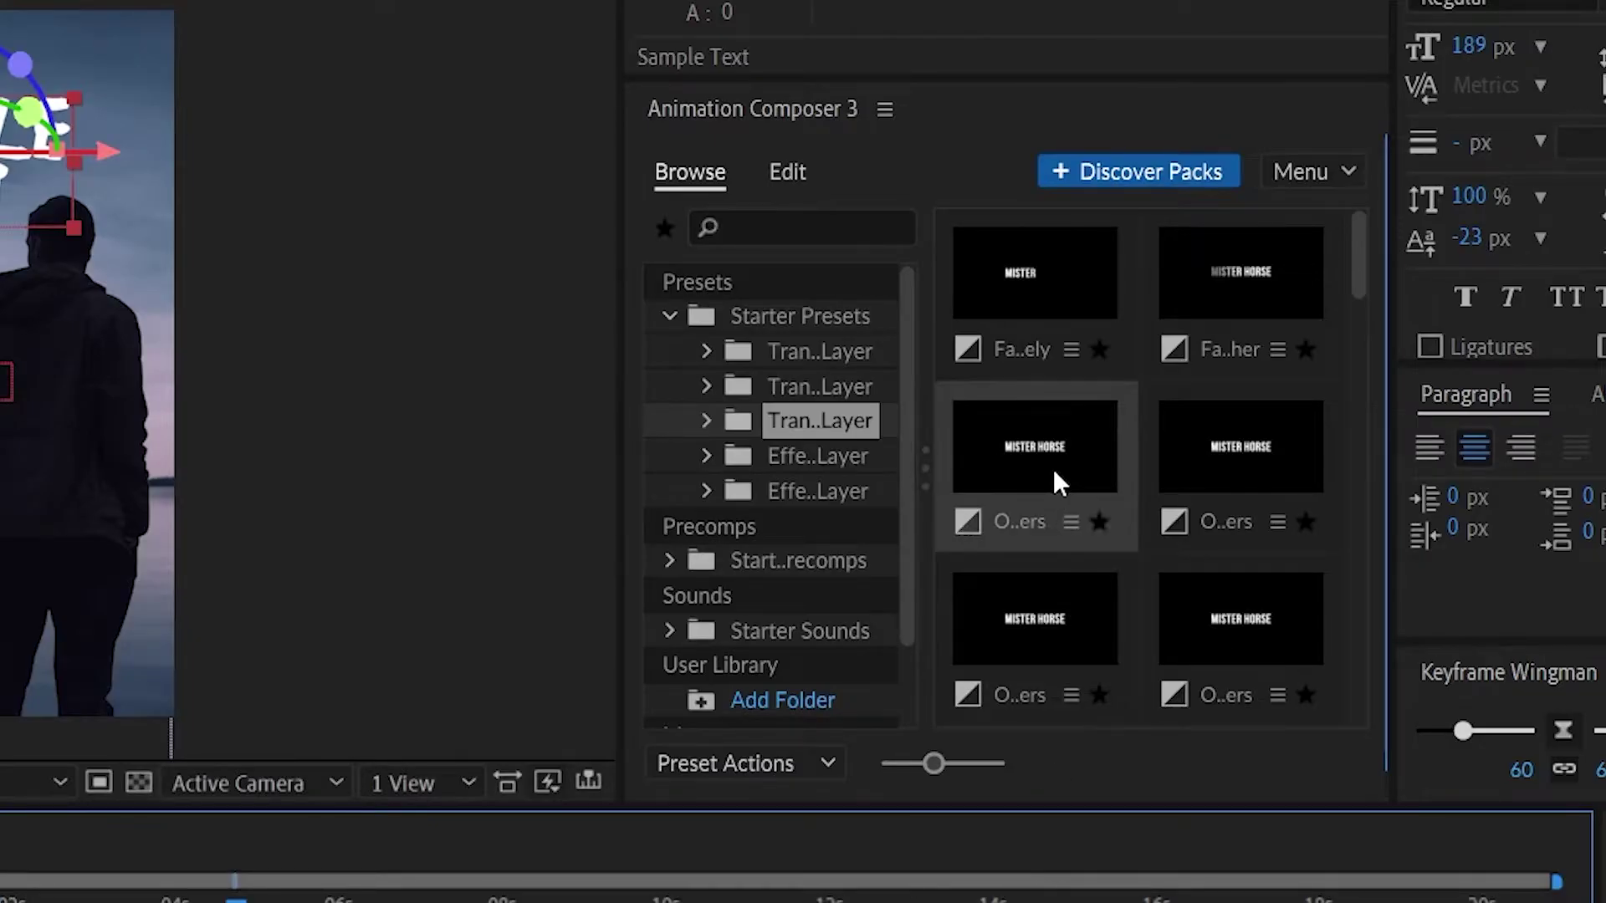
{"action": "mouse_move", "coordinate": [1221, 421]}
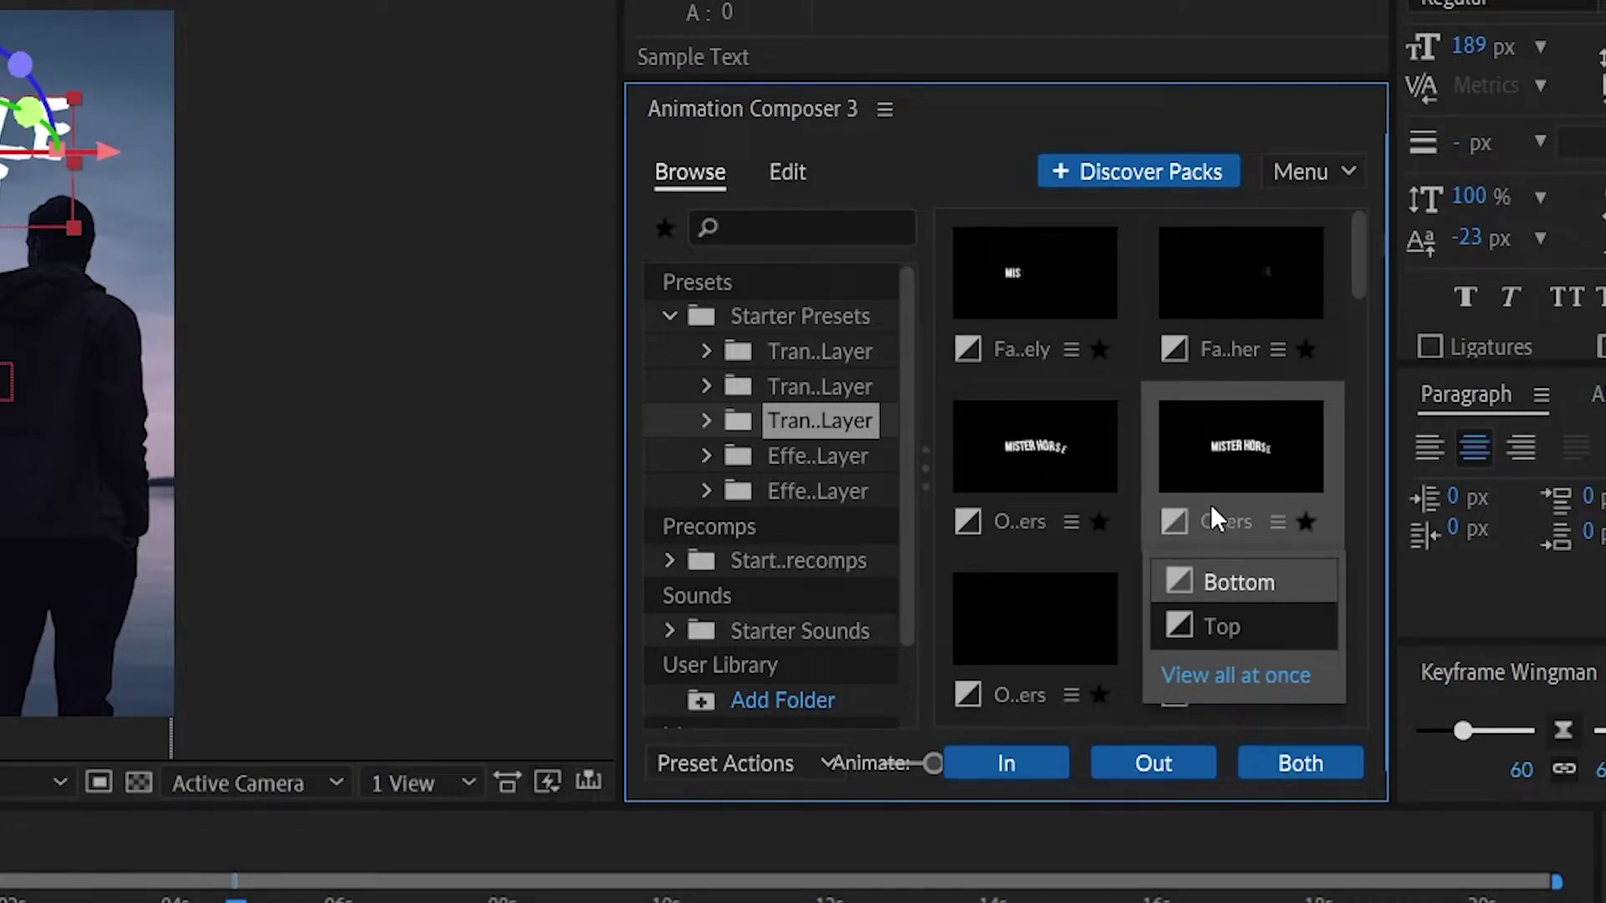
Step: Apply the Animation Composer transition preset as Both in and out, then start Sample Text slightly later
{"action": "left_click", "coordinate": [1288, 767]}
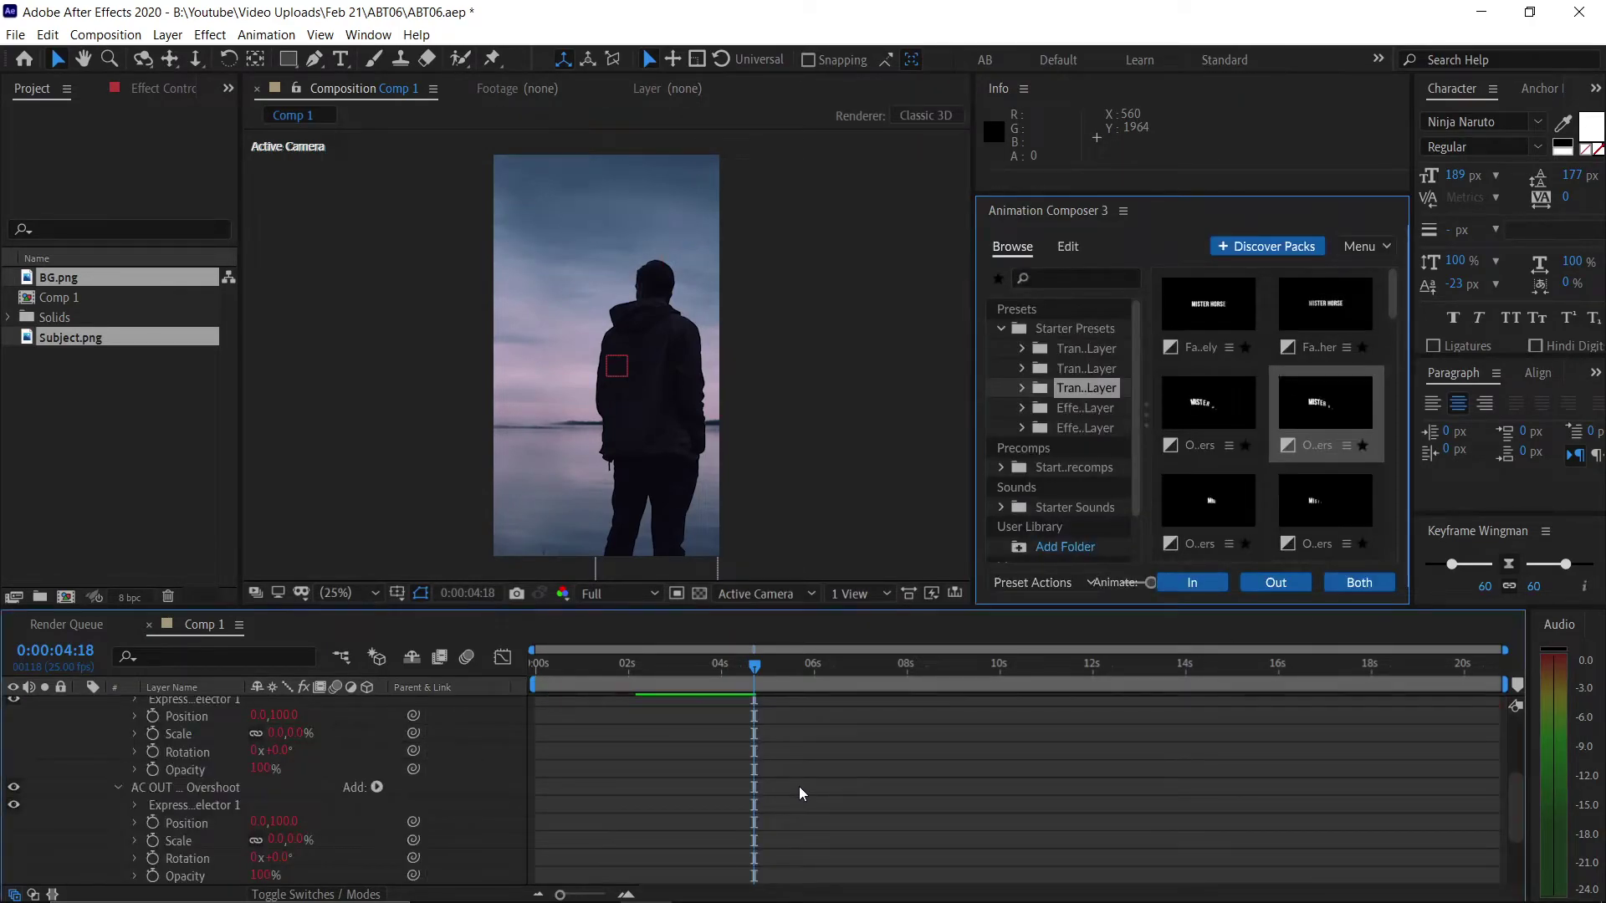
{"action": "left_click", "coordinate": [652, 744]}
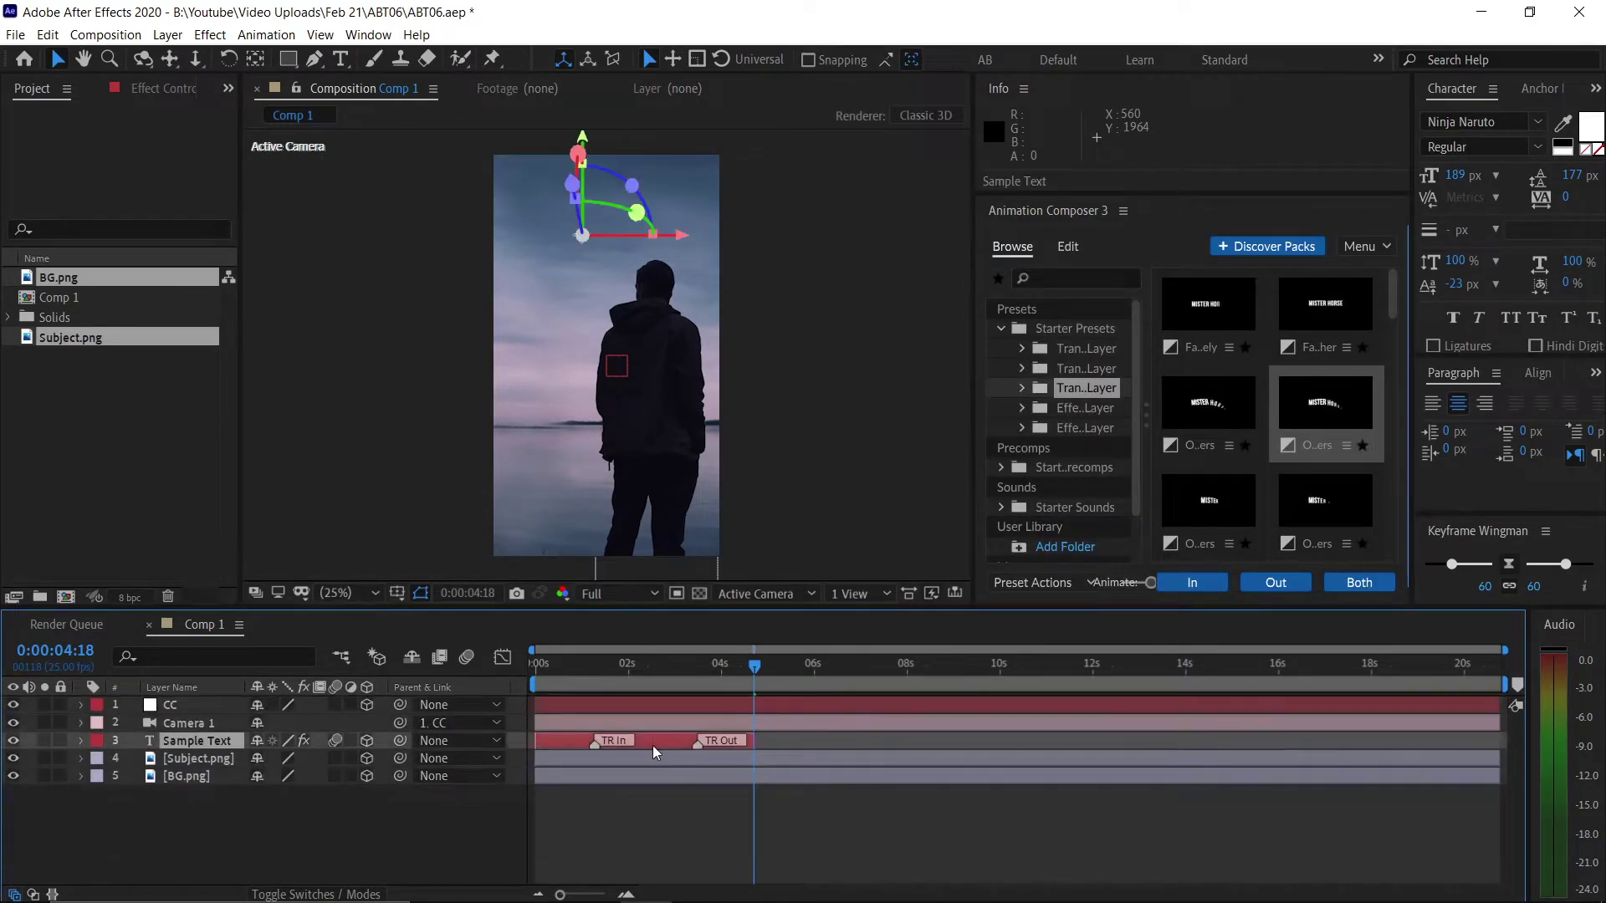
{"action": "left_click_drag", "start_coordinate": [652, 745], "coordinate": [674, 745]}
Step: Preview the text animation from the start of the comp
{"action": "left_click_drag", "start_coordinate": [606, 684], "coordinate": [508, 684]}
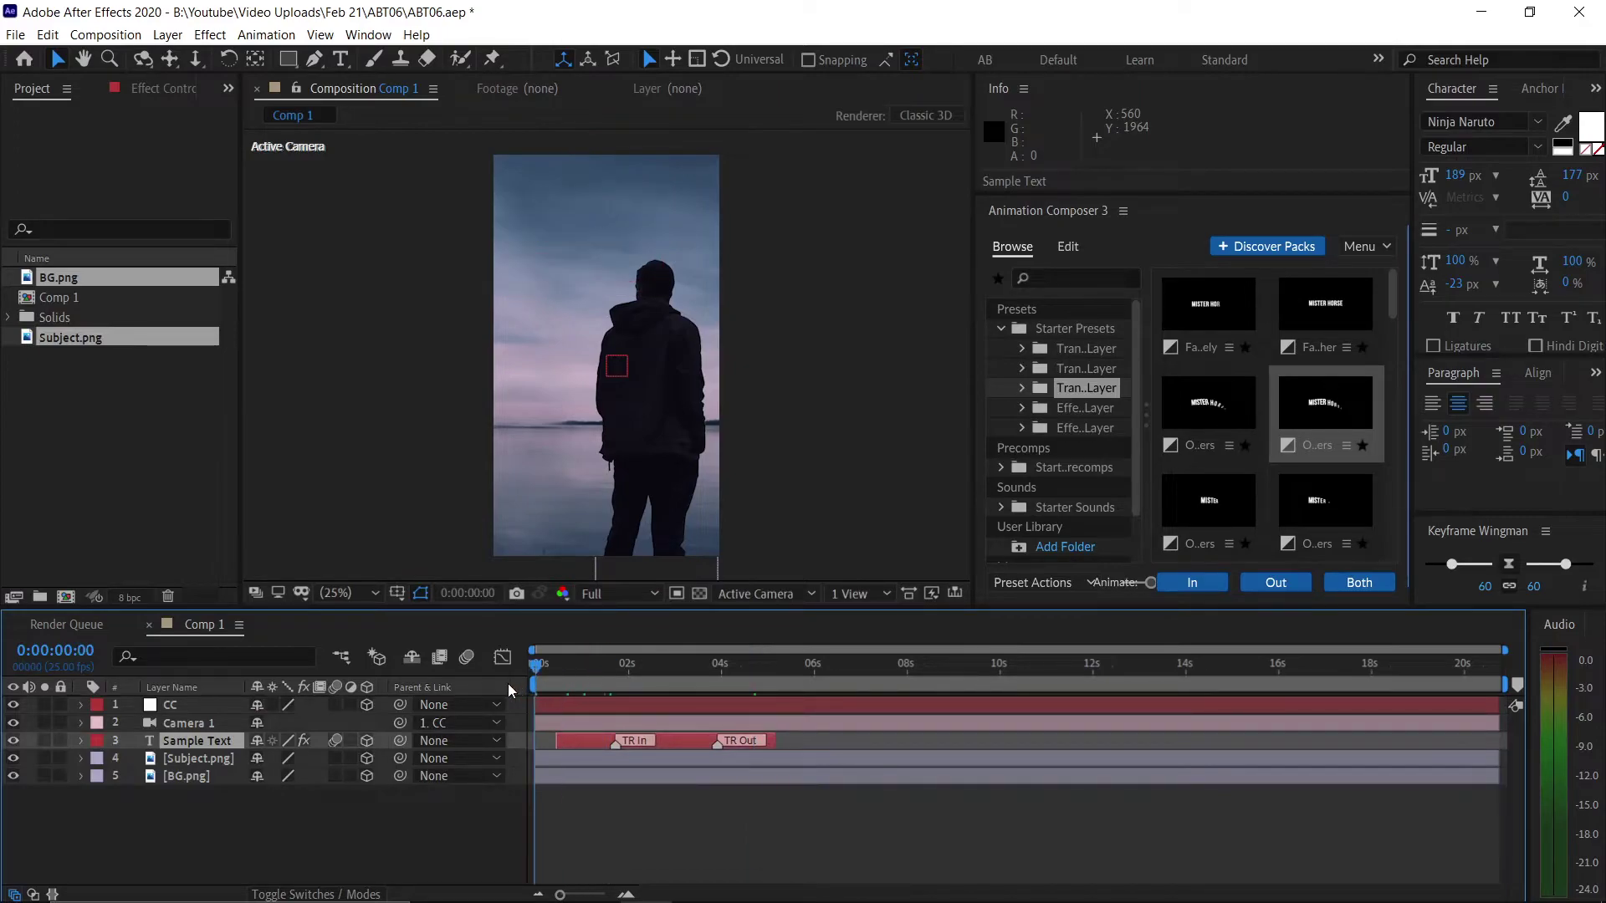
{"action": "key", "text": "space"}
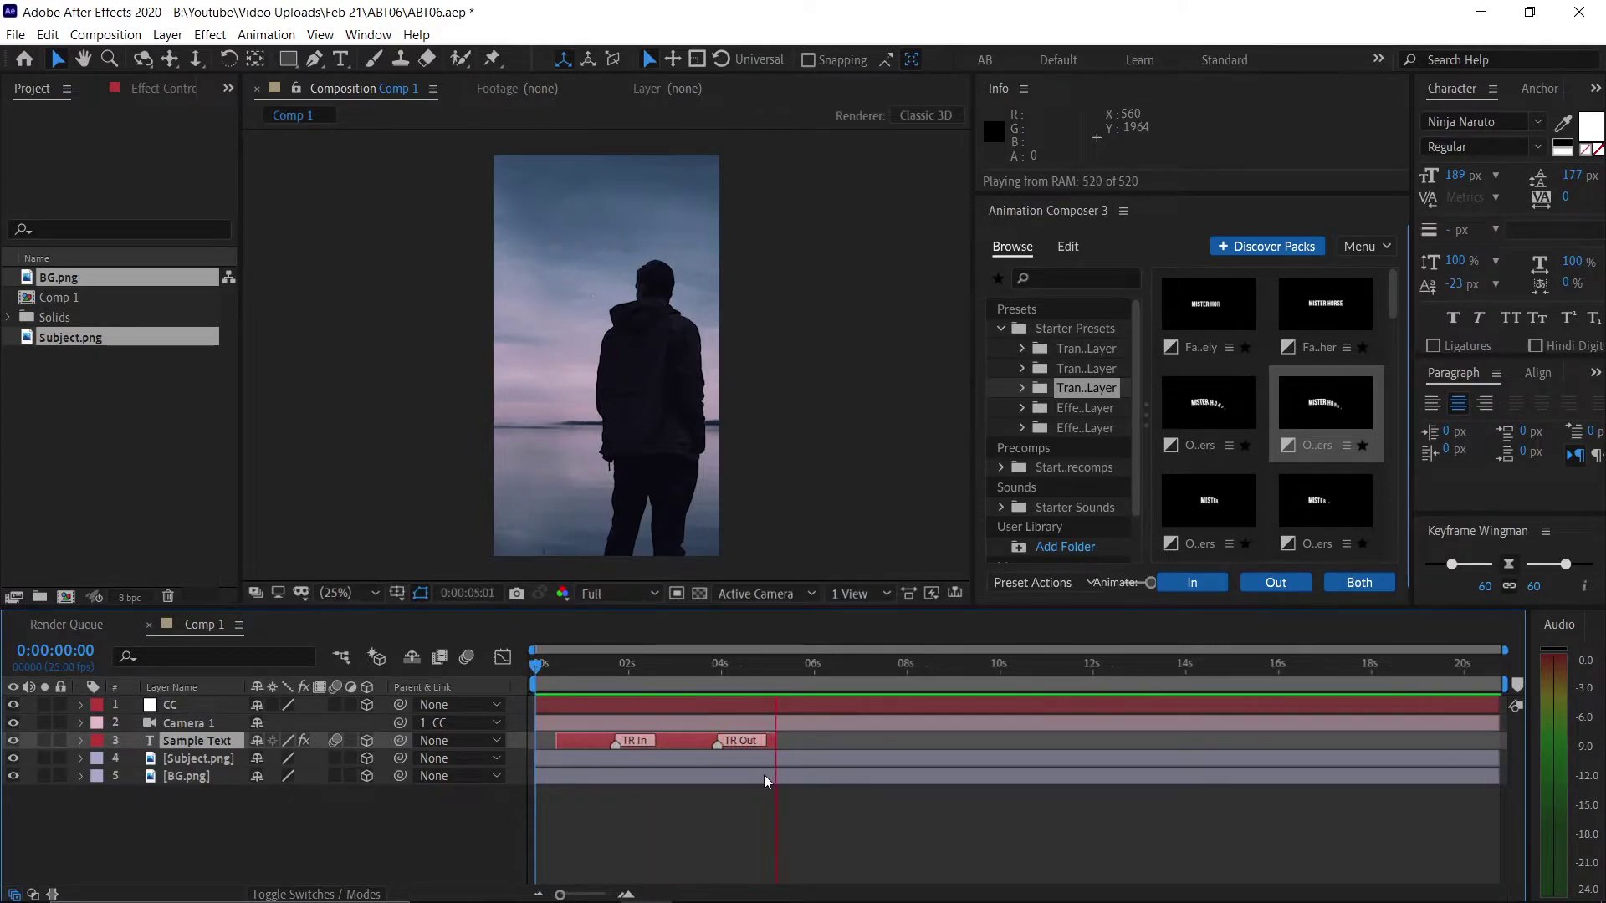
{"action": "key", "text": "space"}
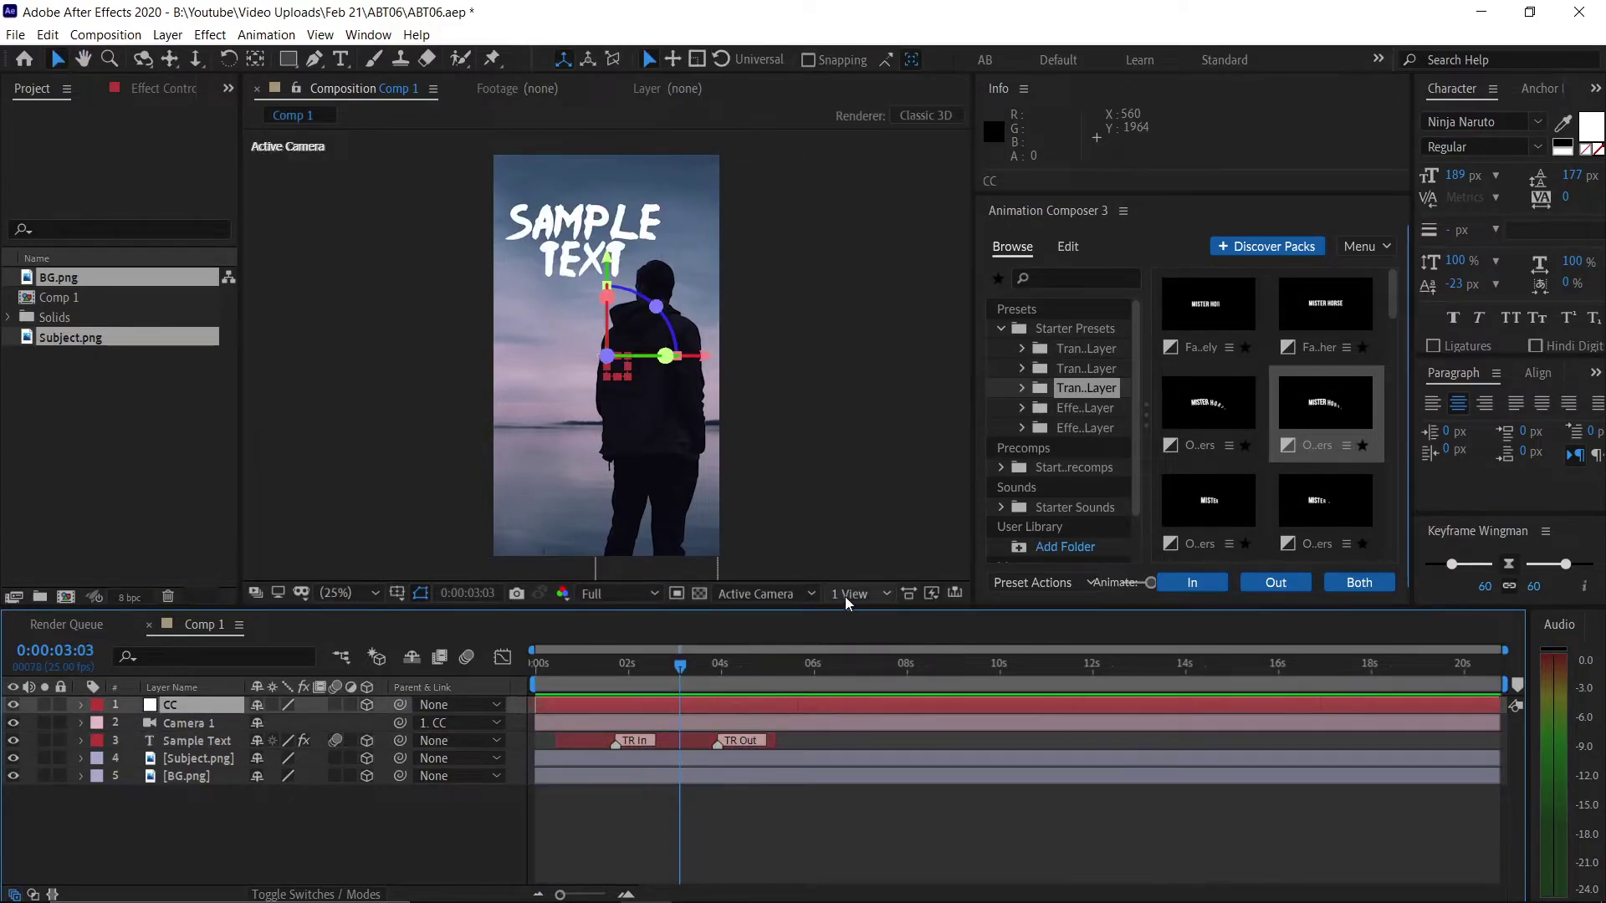
Step: Show a Top view beside the camera view and push the CC null along Z to 2880
{"action": "left_click", "coordinate": [844, 596]}
{"action": "left_click", "coordinate": [854, 631]}
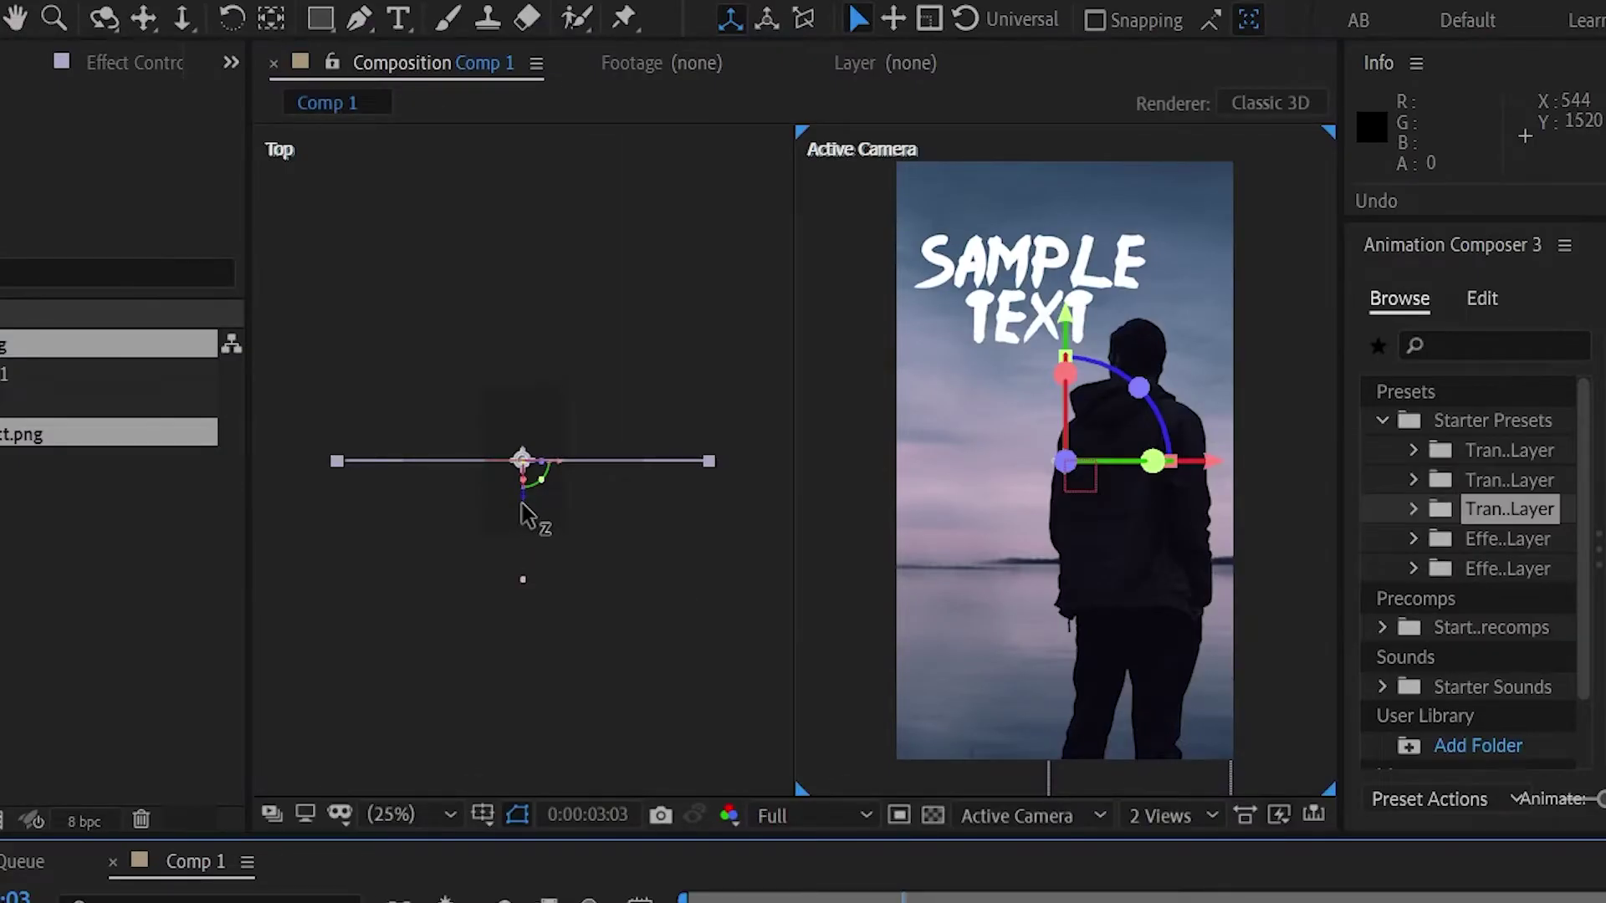
{"action": "left_click_drag", "start_coordinate": [425, 390], "coordinate": [418, 306]}
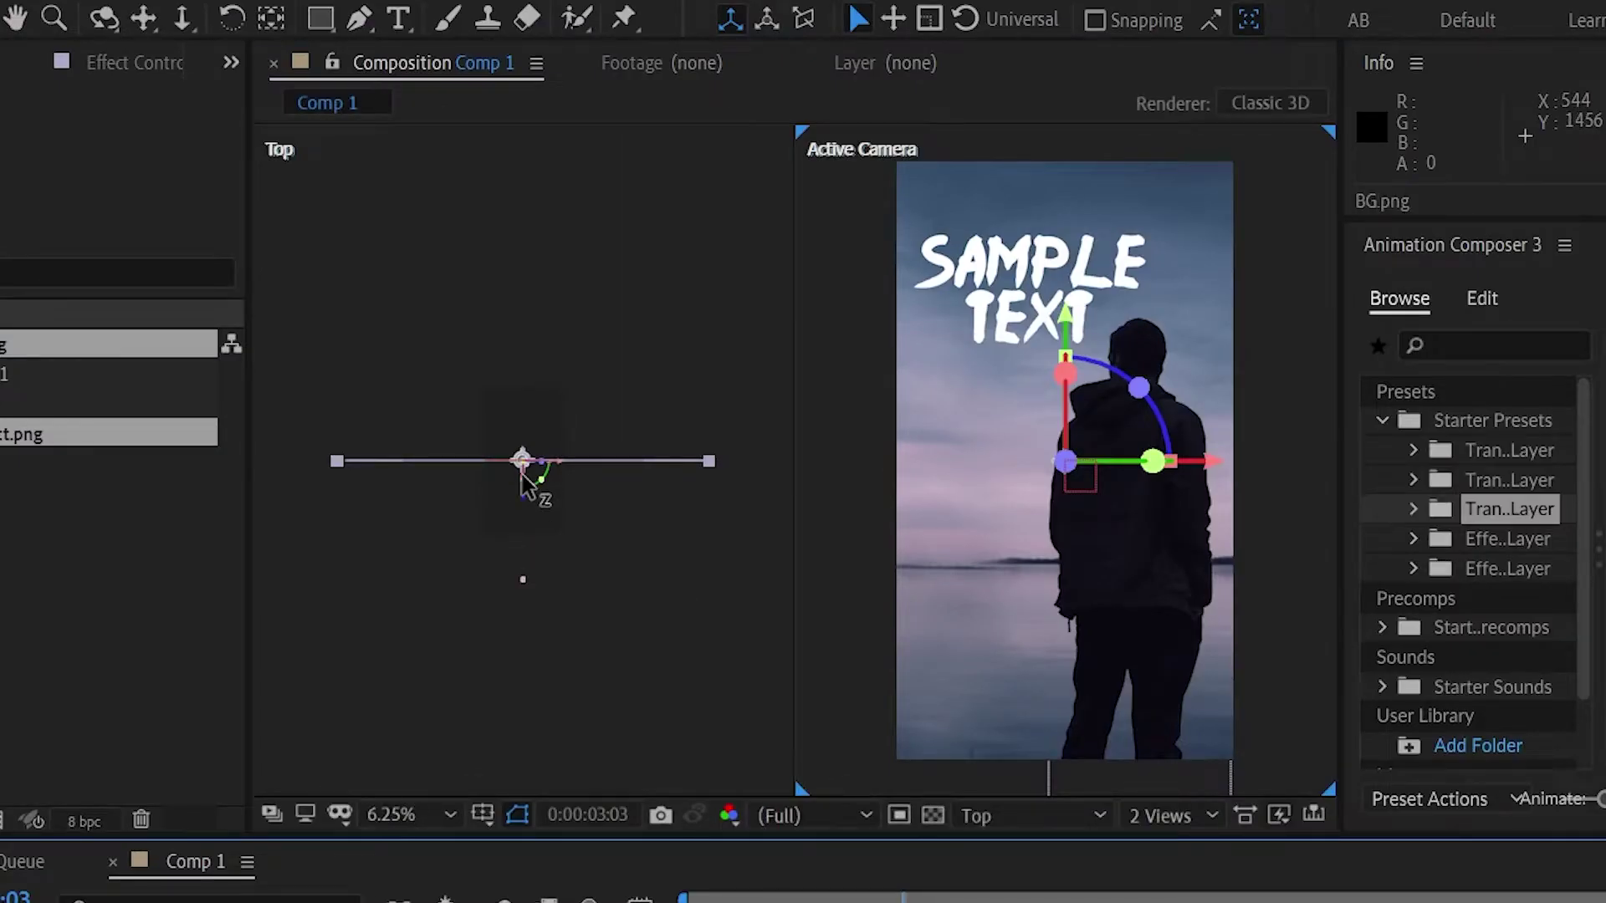
{"action": "mouse_move", "coordinate": [513, 388]}
{"action": "left_mouse_down"}
{"action": "mouse_move", "coordinate": [533, 280]}
{"action": "mouse_move", "coordinate": [571, 251]}
{"action": "left_mouse_up"}
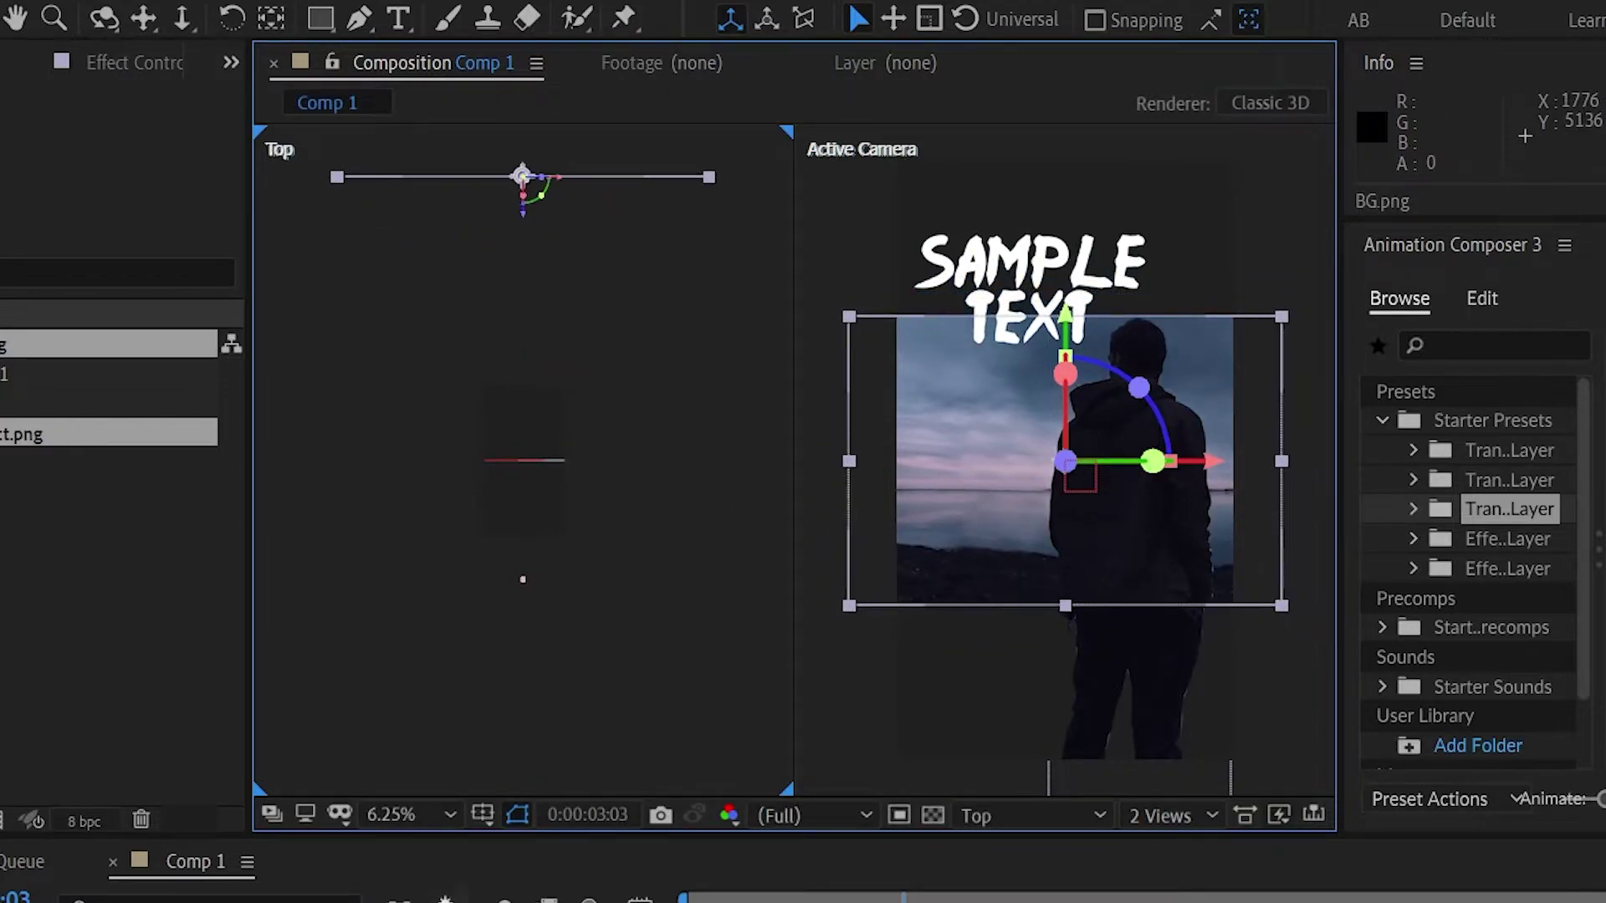
Step: Scale BG.png up to 281% to fill the frame and move it further down
{"action": "key", "text": "s"}
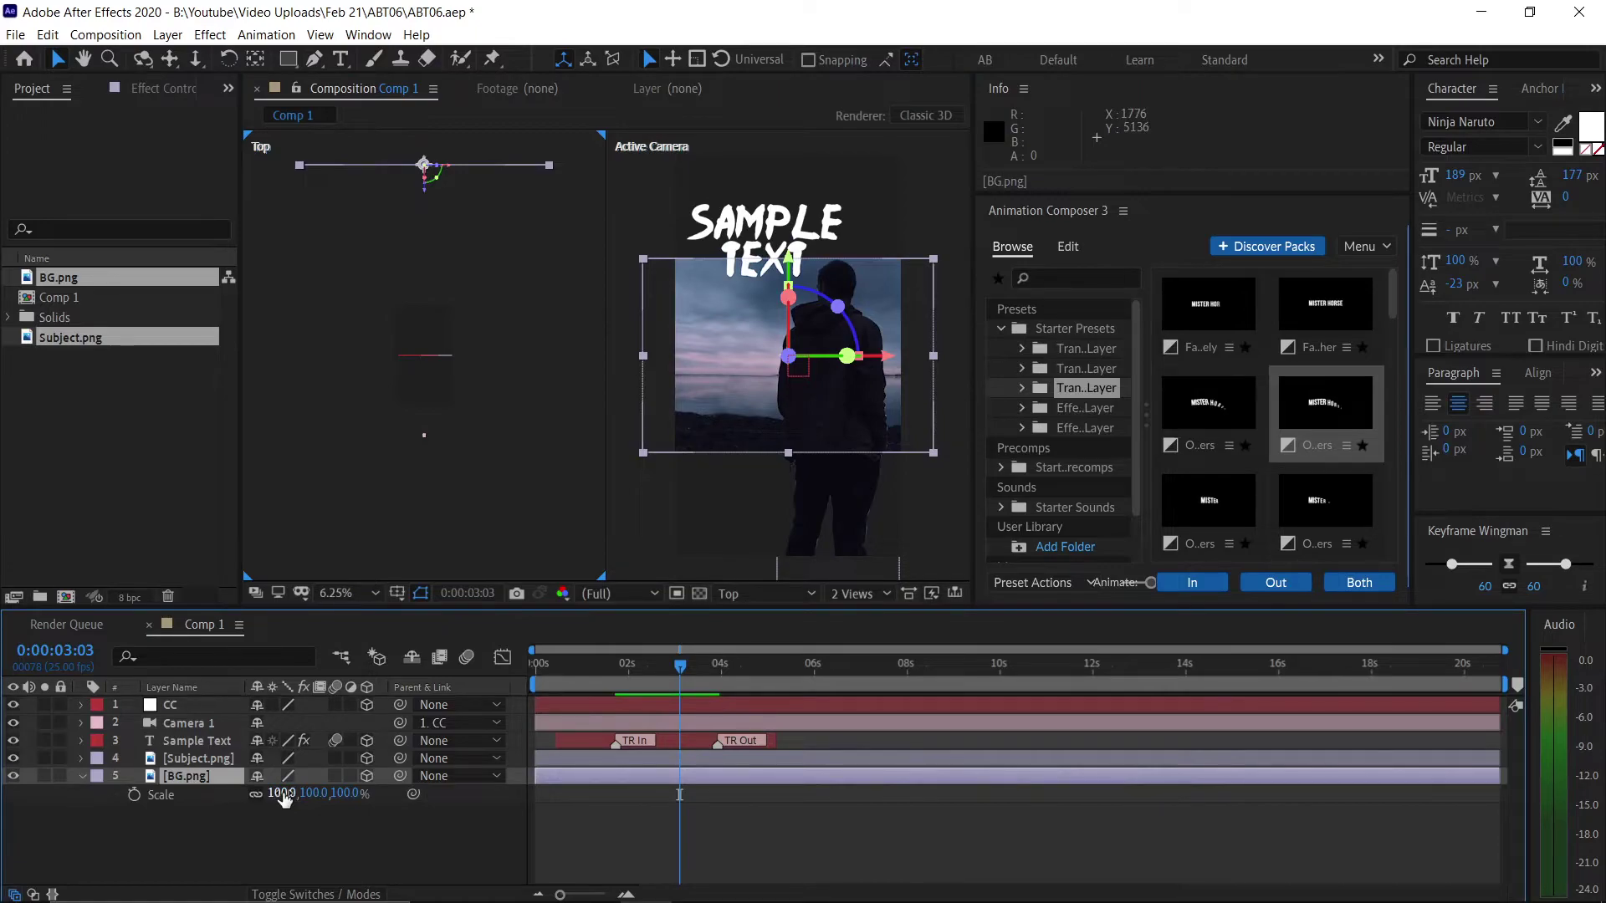
{"action": "left_click_drag", "start_coordinate": [281, 793], "coordinate": [439, 750]}
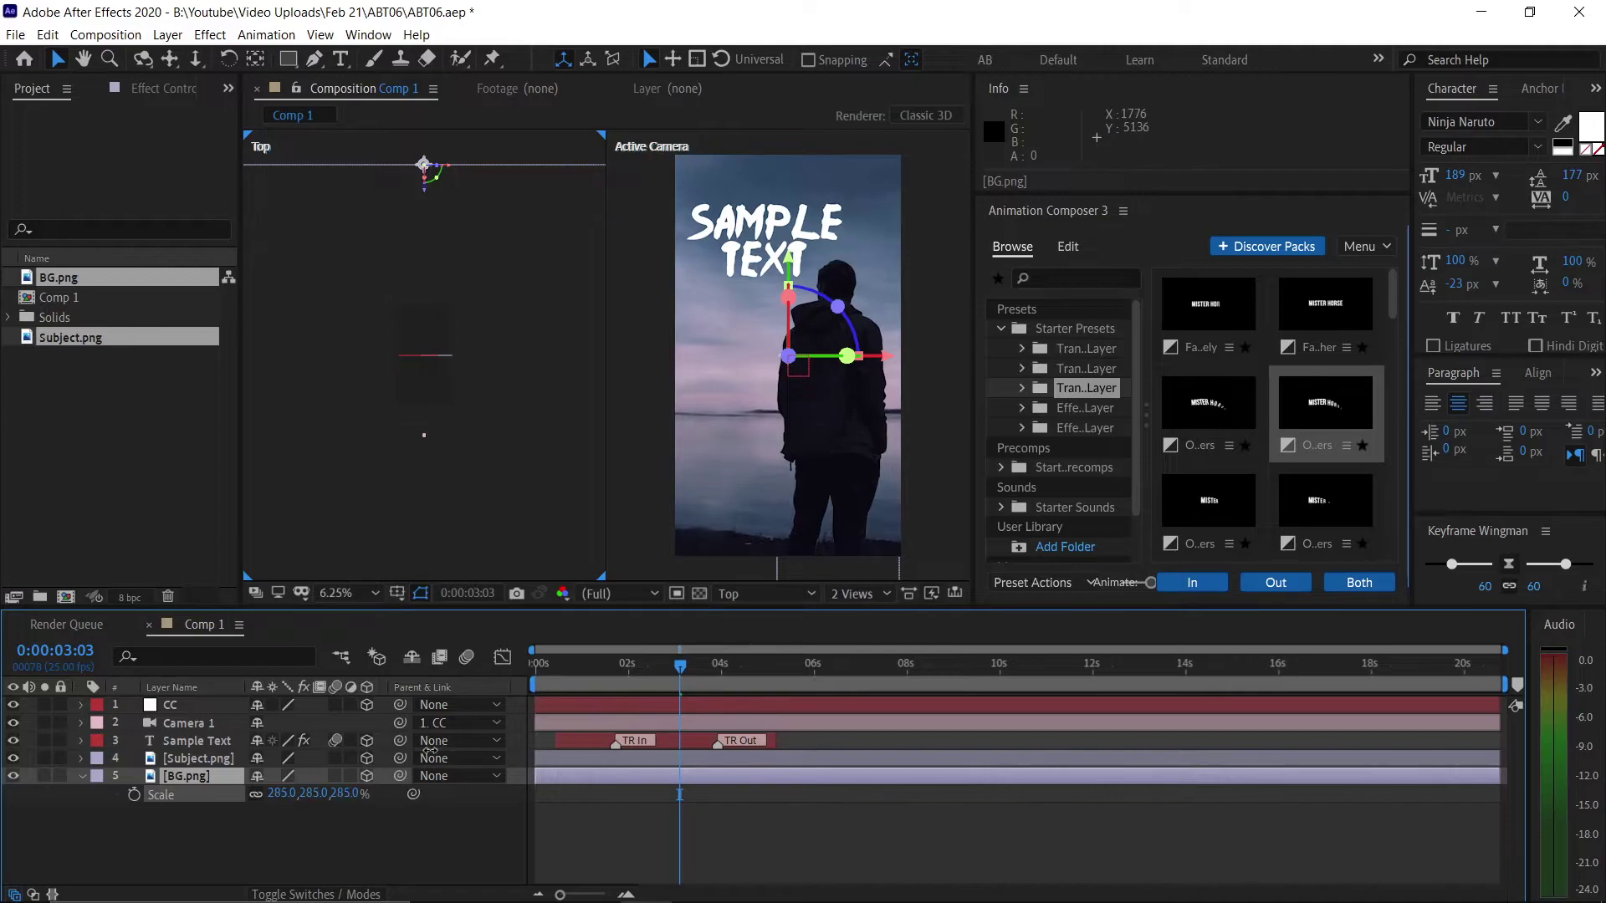
{"action": "left_click", "coordinate": [795, 279]}
{"action": "left_click_drag", "start_coordinate": [795, 279], "coordinate": [795, 338]}
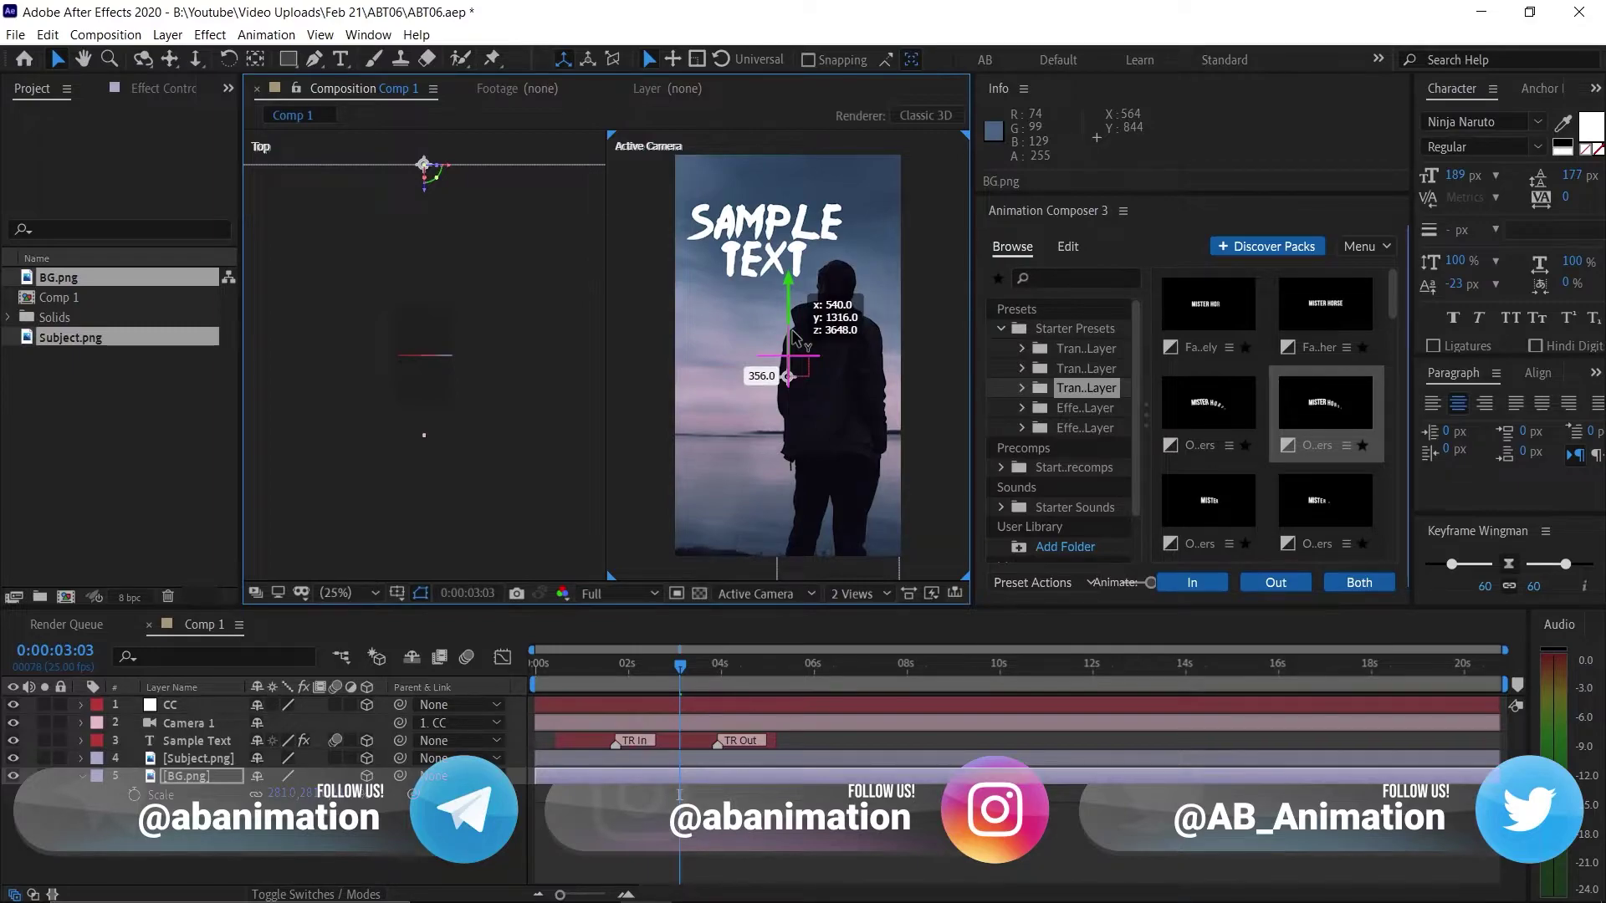
Step: Show the scale values of all layers and select the CC layer
{"action": "left_click", "coordinate": [755, 830]}
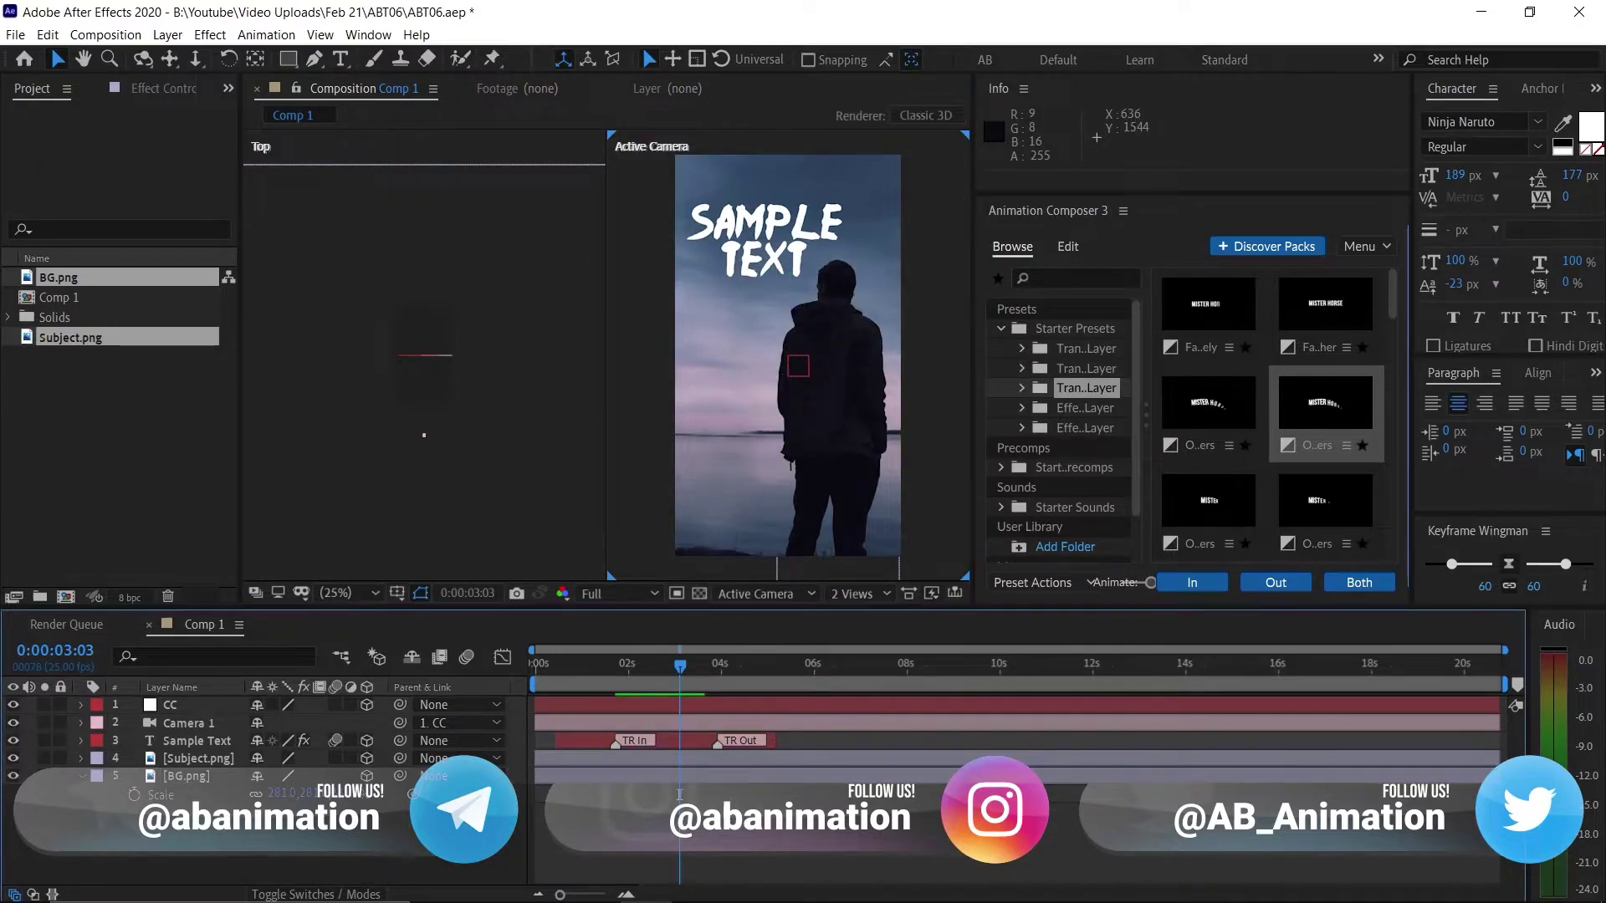
{"action": "key", "text": "s"}
{"action": "key", "text": "s"}
{"action": "left_click", "coordinate": [204, 705]}
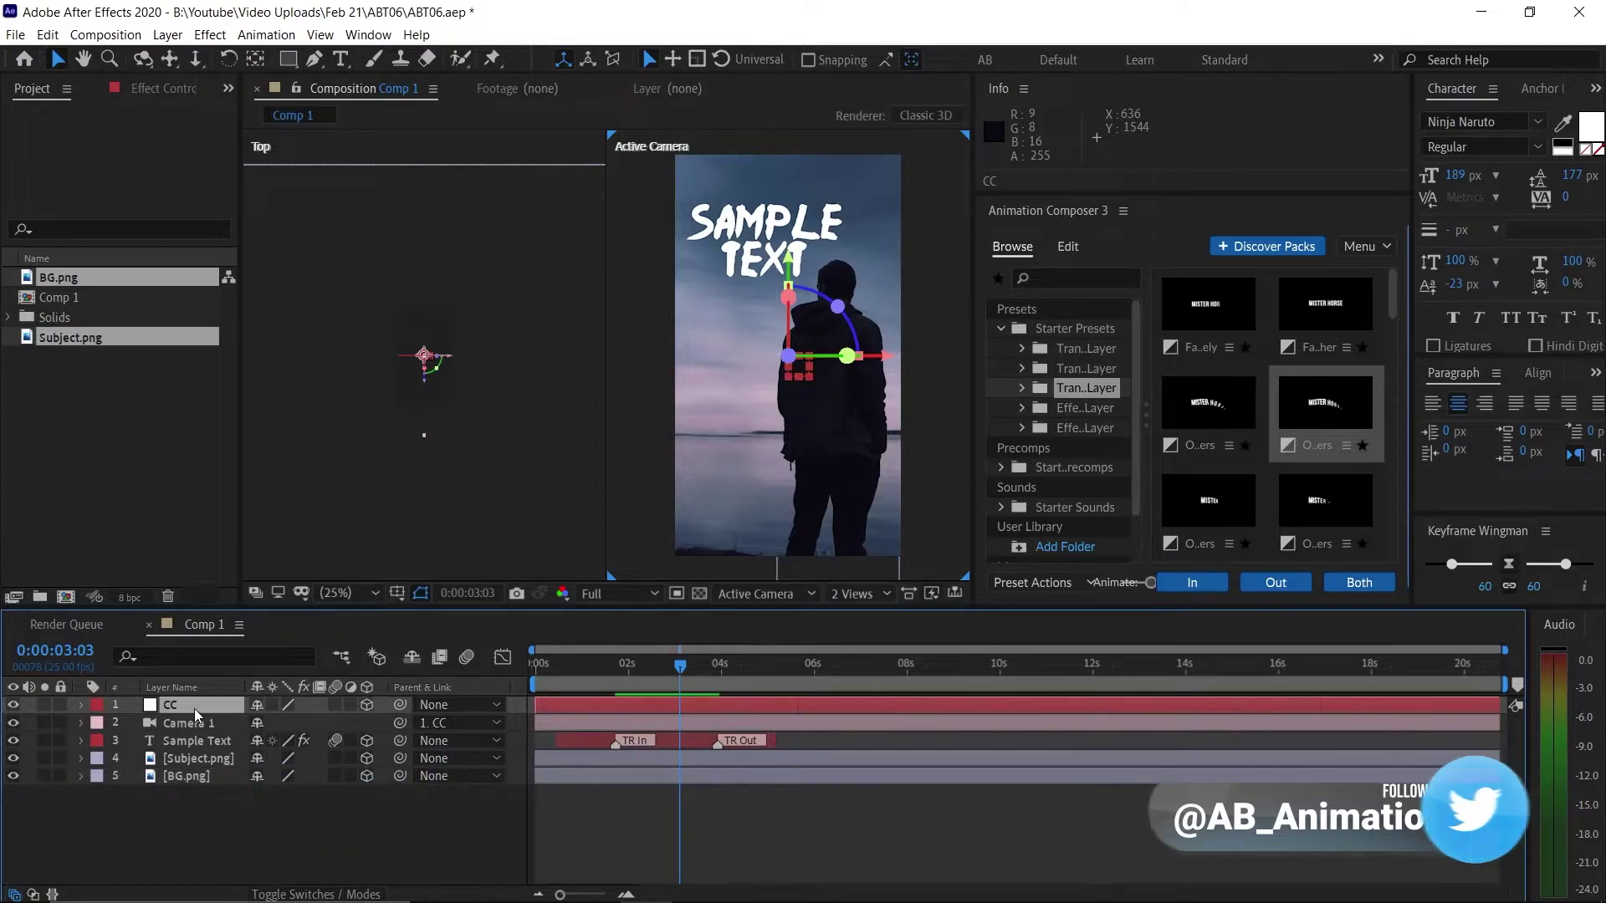
Step: Add the expression wiggle(0.5,300) to the CC null's Position property
{"action": "key", "text": "p"}
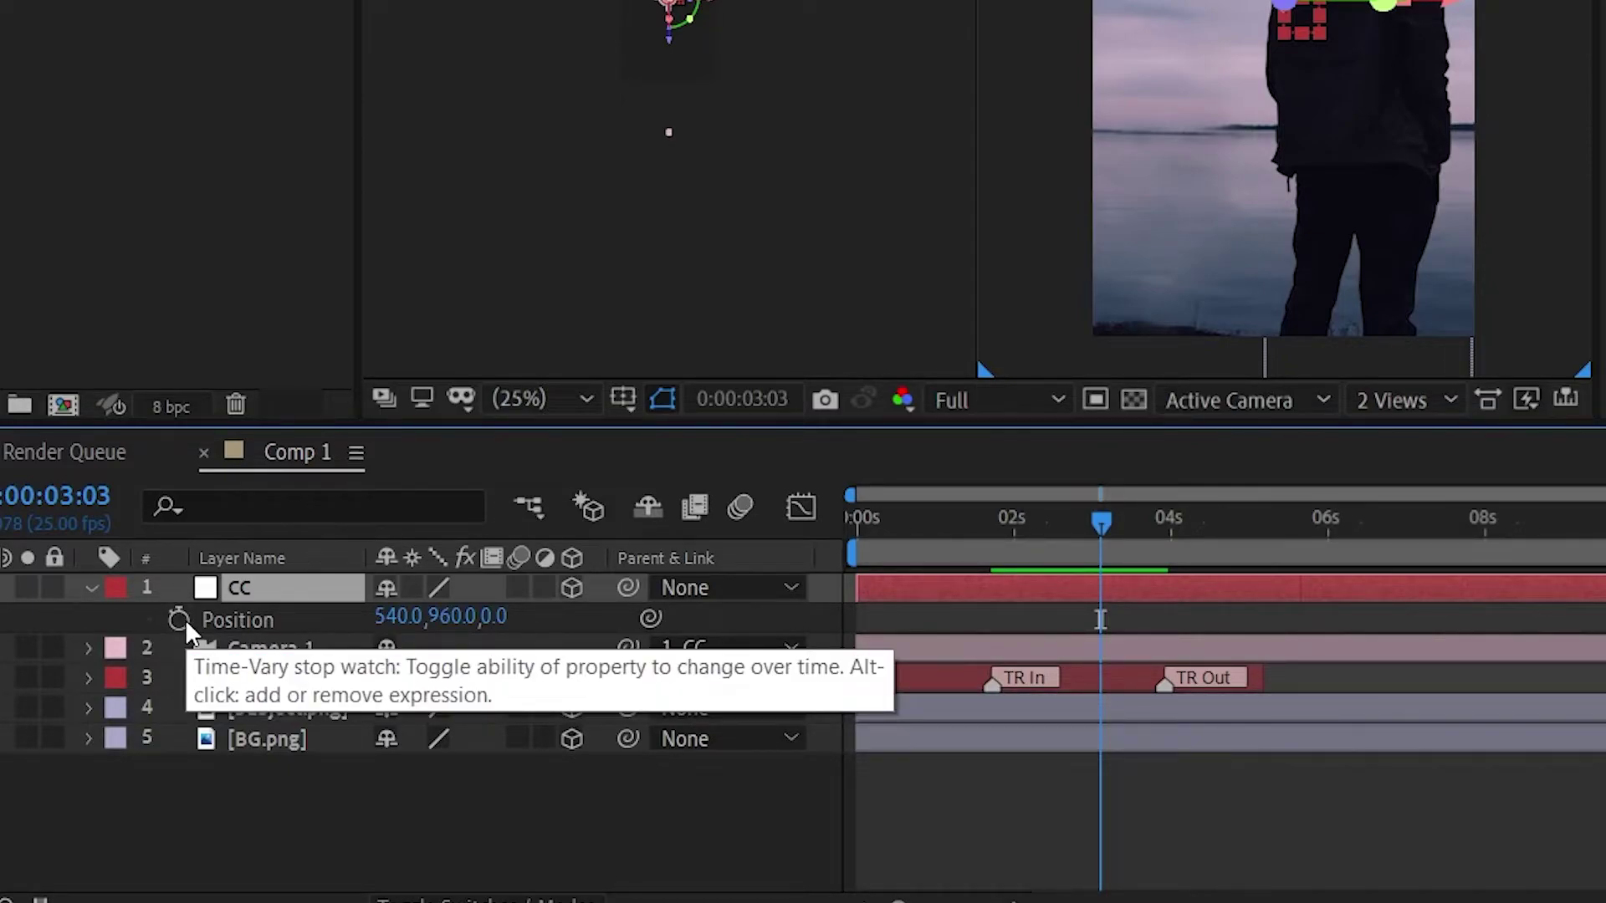
{"action": "left_click", "coordinate": [179, 620], "text": "alt"}
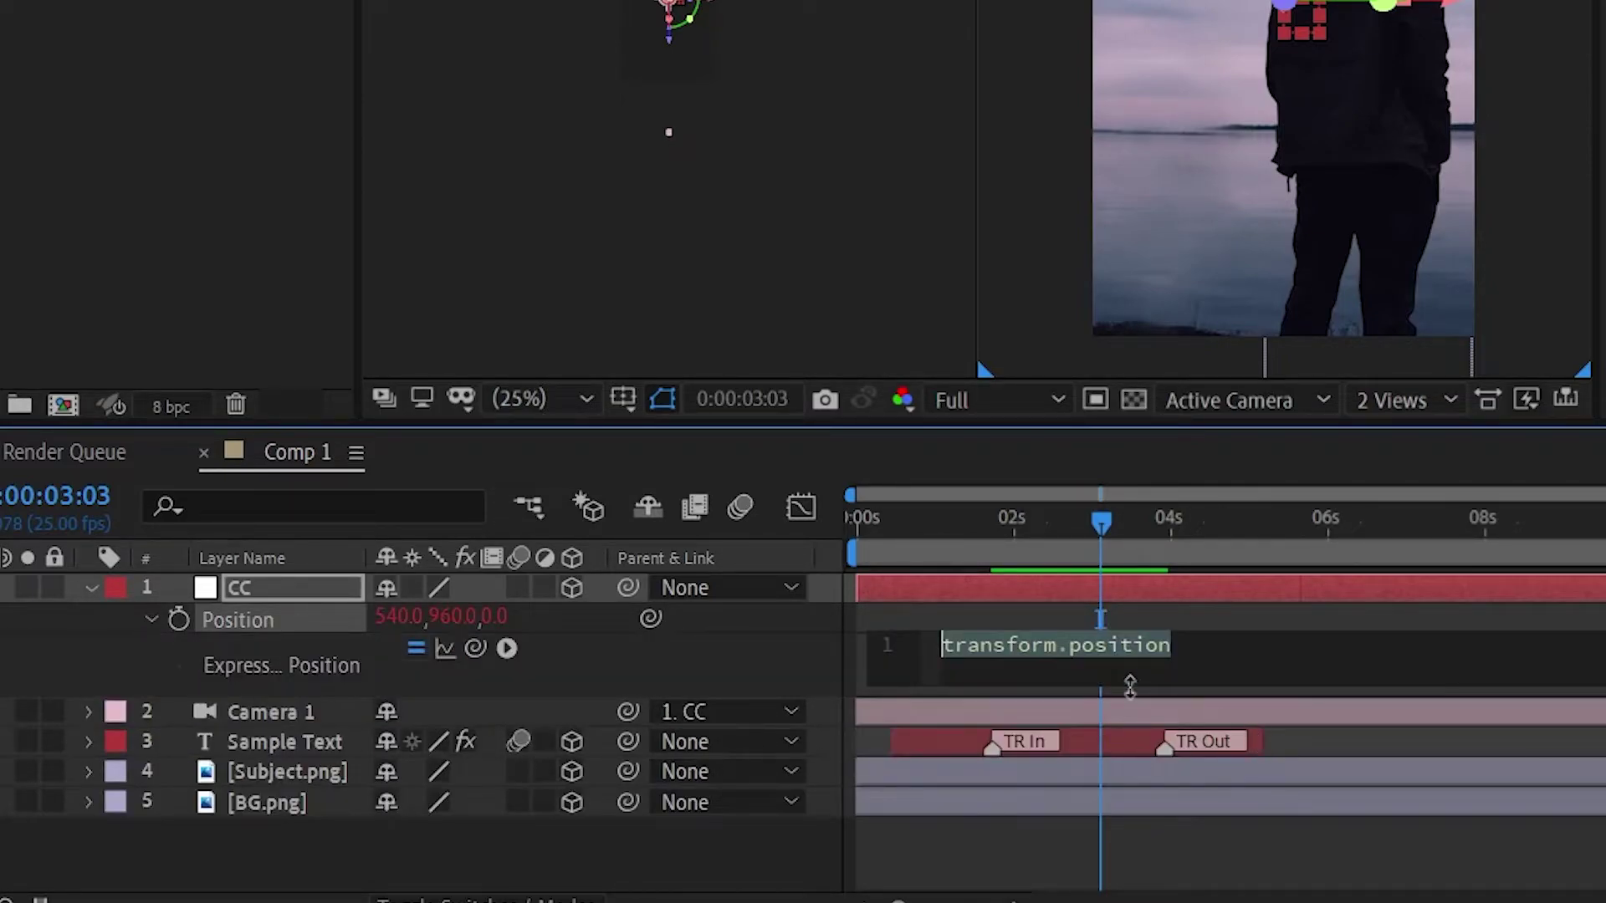
{"action": "type", "text": "wig"}
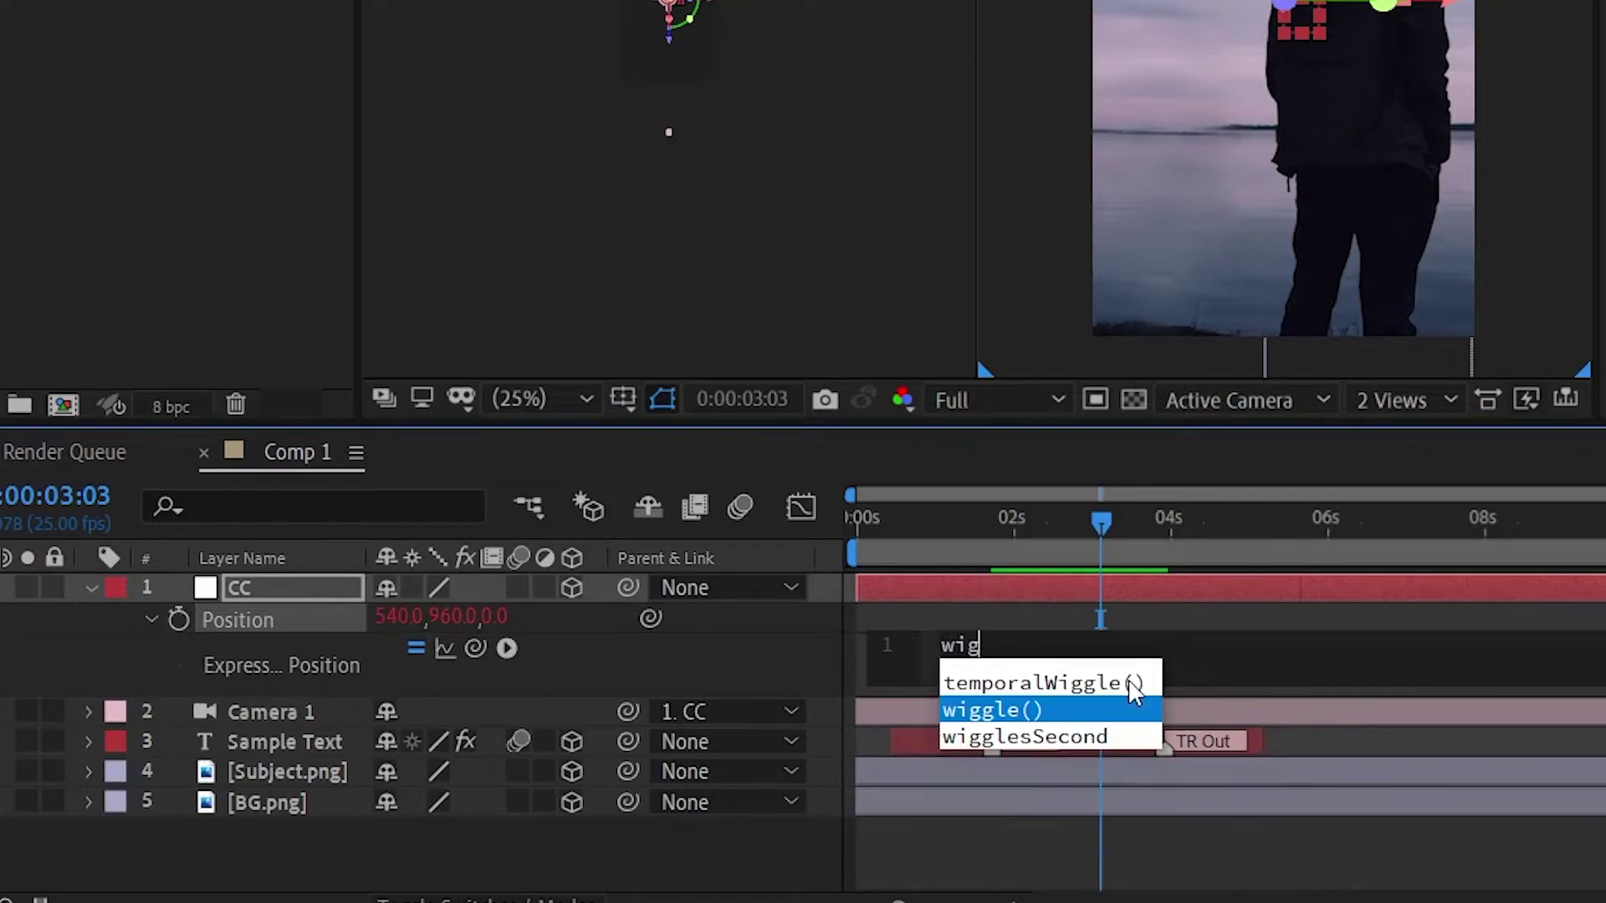
{"action": "key", "text": "Return"}
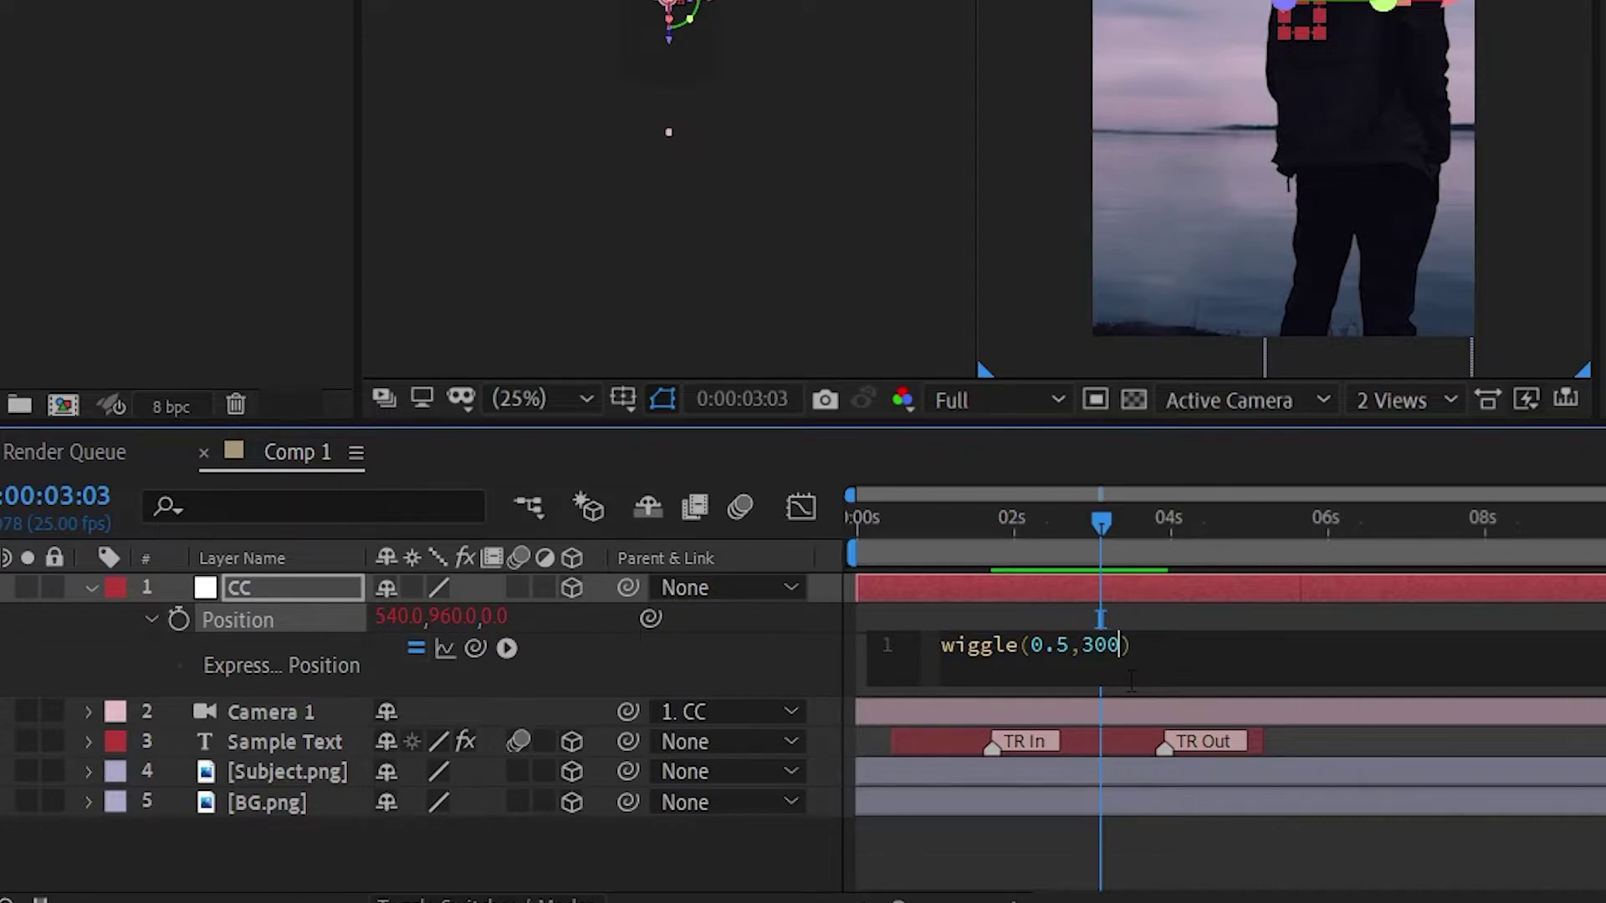
{"action": "left_click", "coordinate": [1155, 848]}
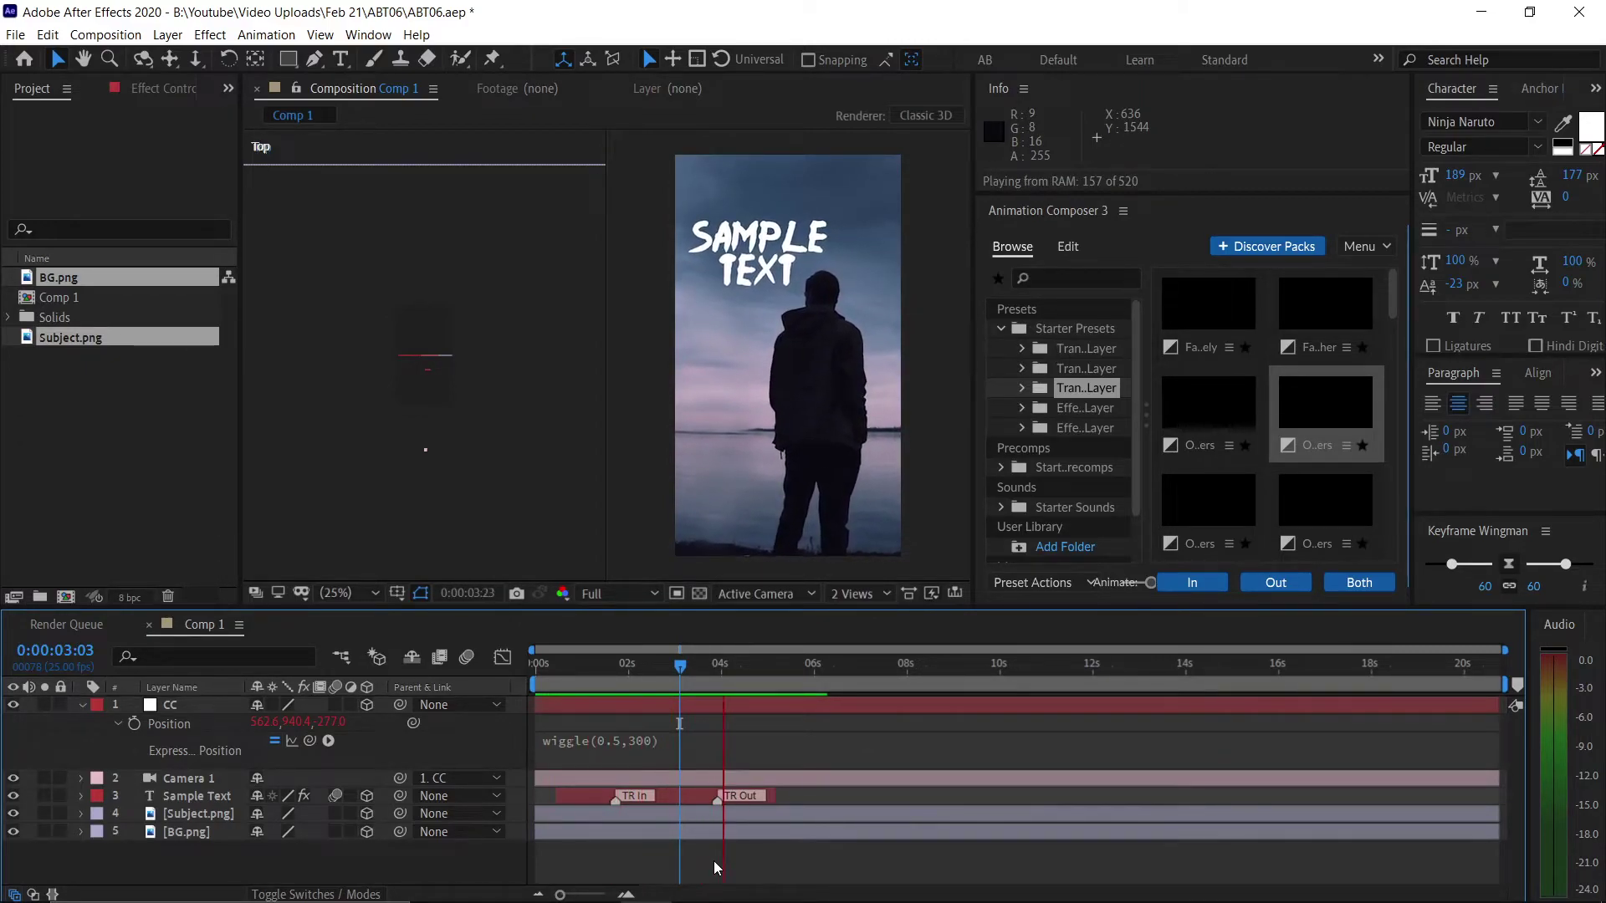
Step: Duplicate Sample Text, start the copy at the playhead and shift it sideways
{"action": "key", "text": "space"}
{"action": "left_click", "coordinate": [664, 794]}
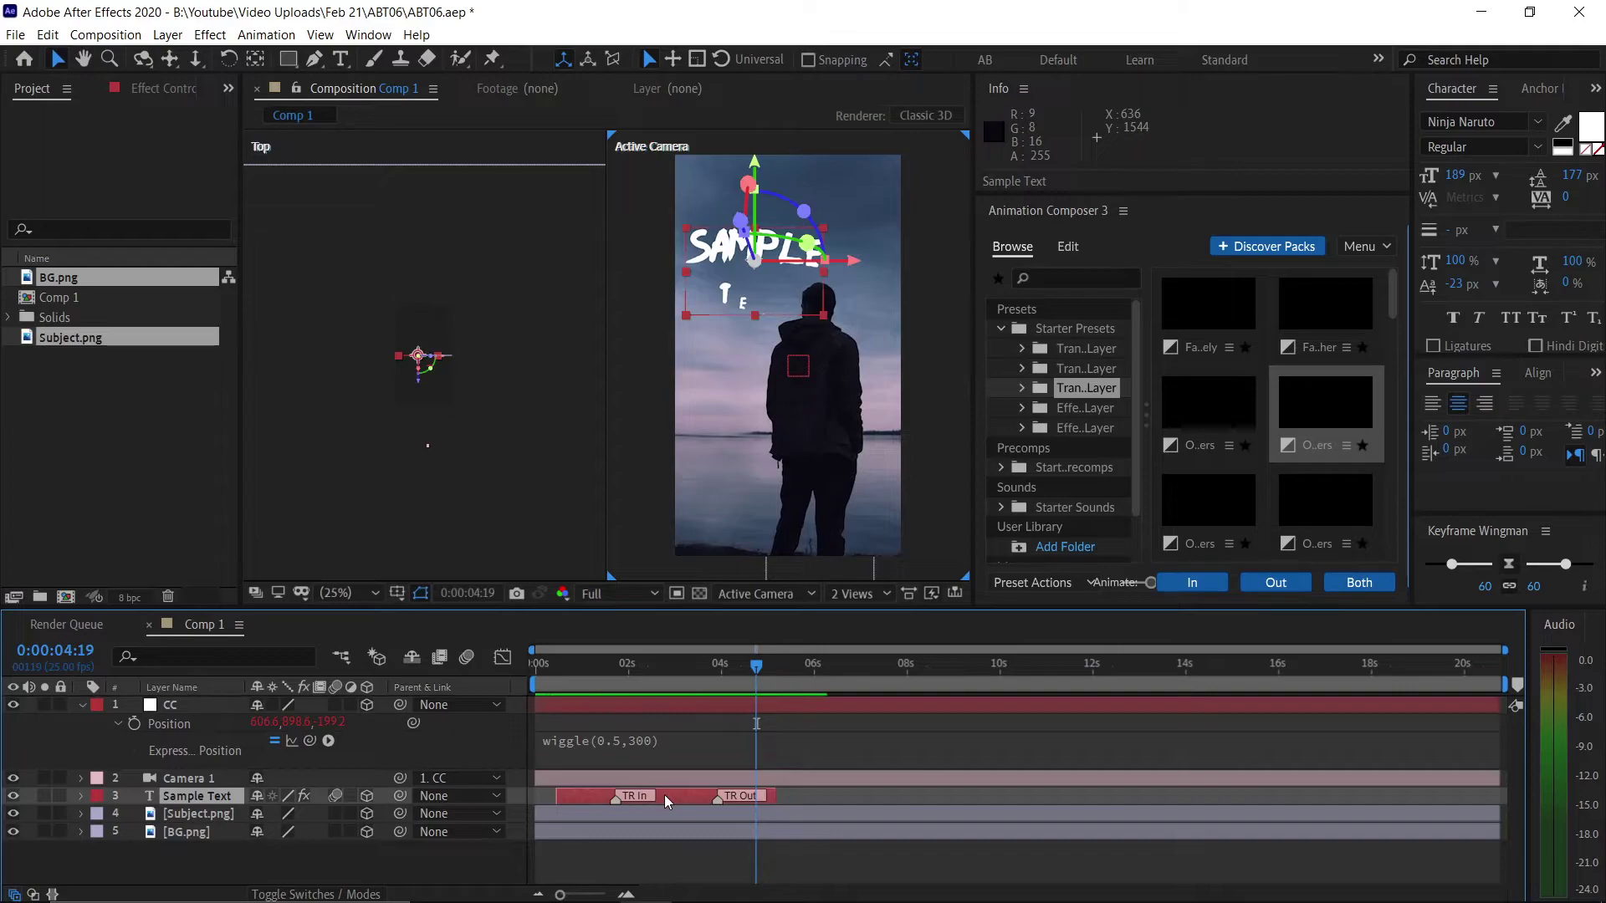
{"action": "key", "text": "ctrl+d"}
{"action": "left_click_drag", "start_coordinate": [680, 795], "coordinate": [880, 795]}
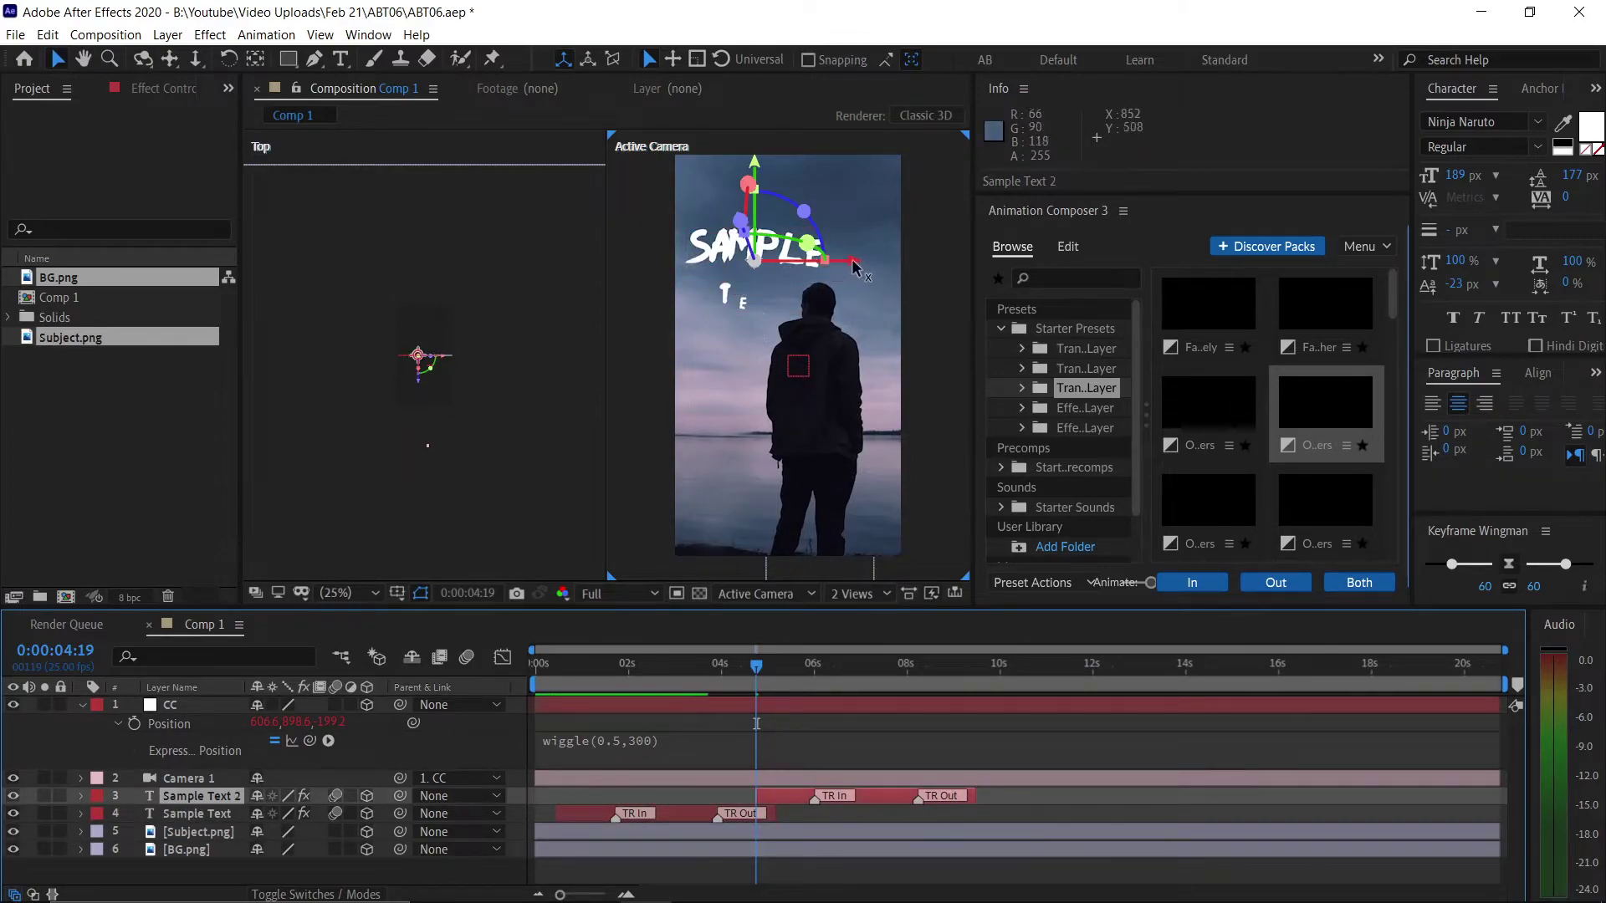
{"action": "mouse_move", "coordinate": [855, 260]}
{"action": "left_mouse_down"}
{"action": "mouse_move", "coordinate": [901, 260]}
{"action": "mouse_move", "coordinate": [895, 458]}
{"action": "left_mouse_up"}
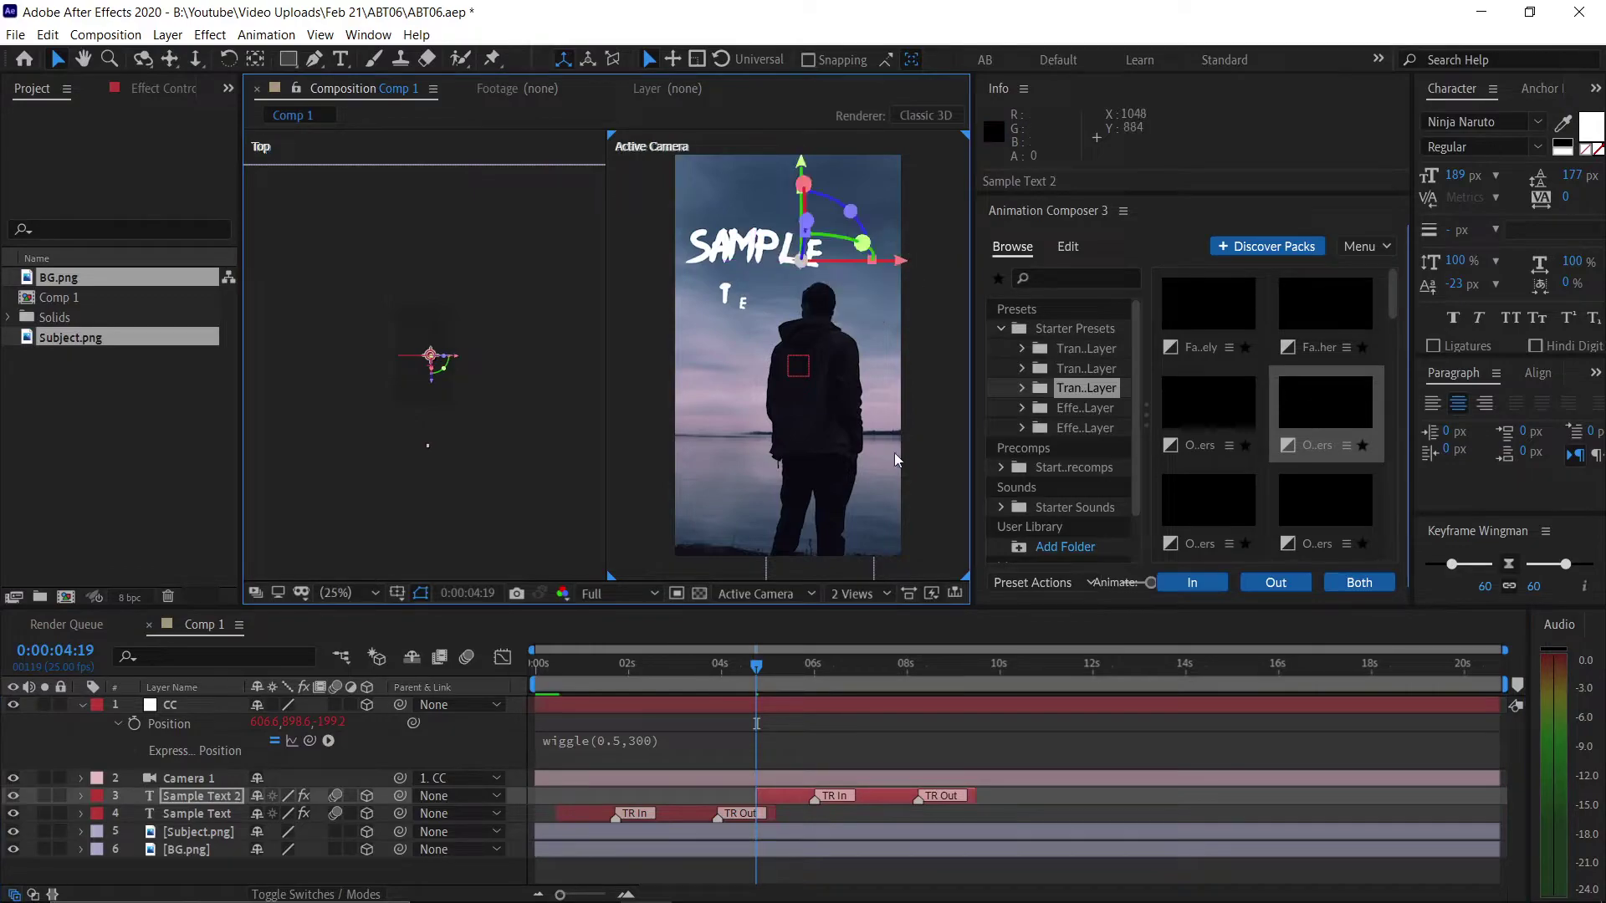
Step: Duplicate Sample Text 2 at about nine seconds and rotate the third copy in 3D
{"action": "left_click", "coordinate": [870, 665]}
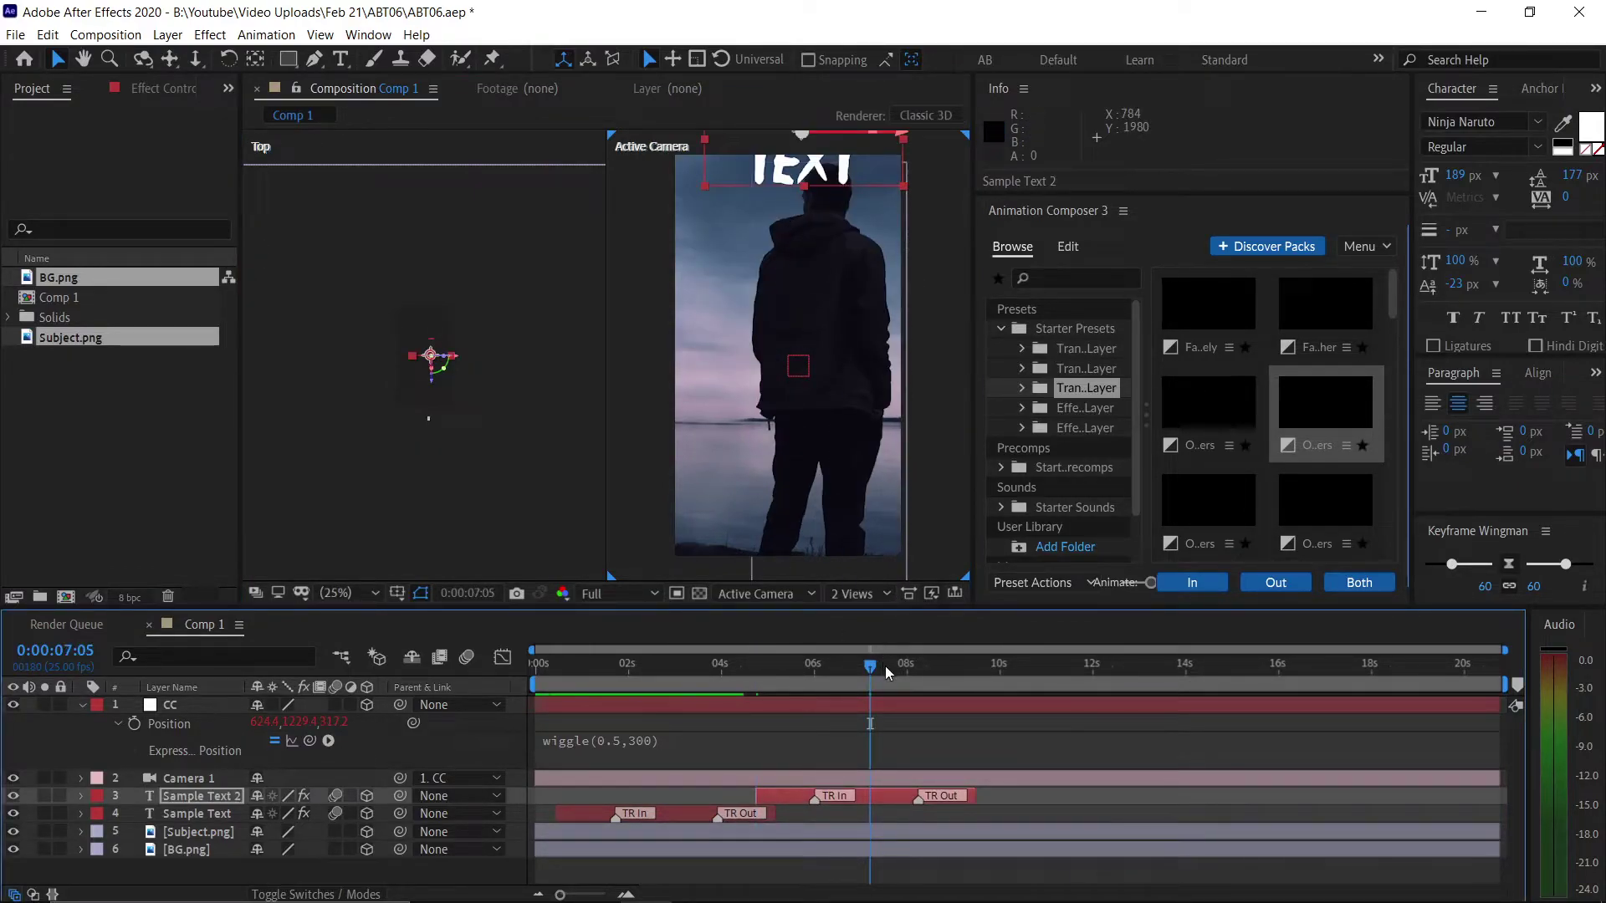
{"action": "left_click_drag", "start_coordinate": [886, 669], "coordinate": [985, 639]}
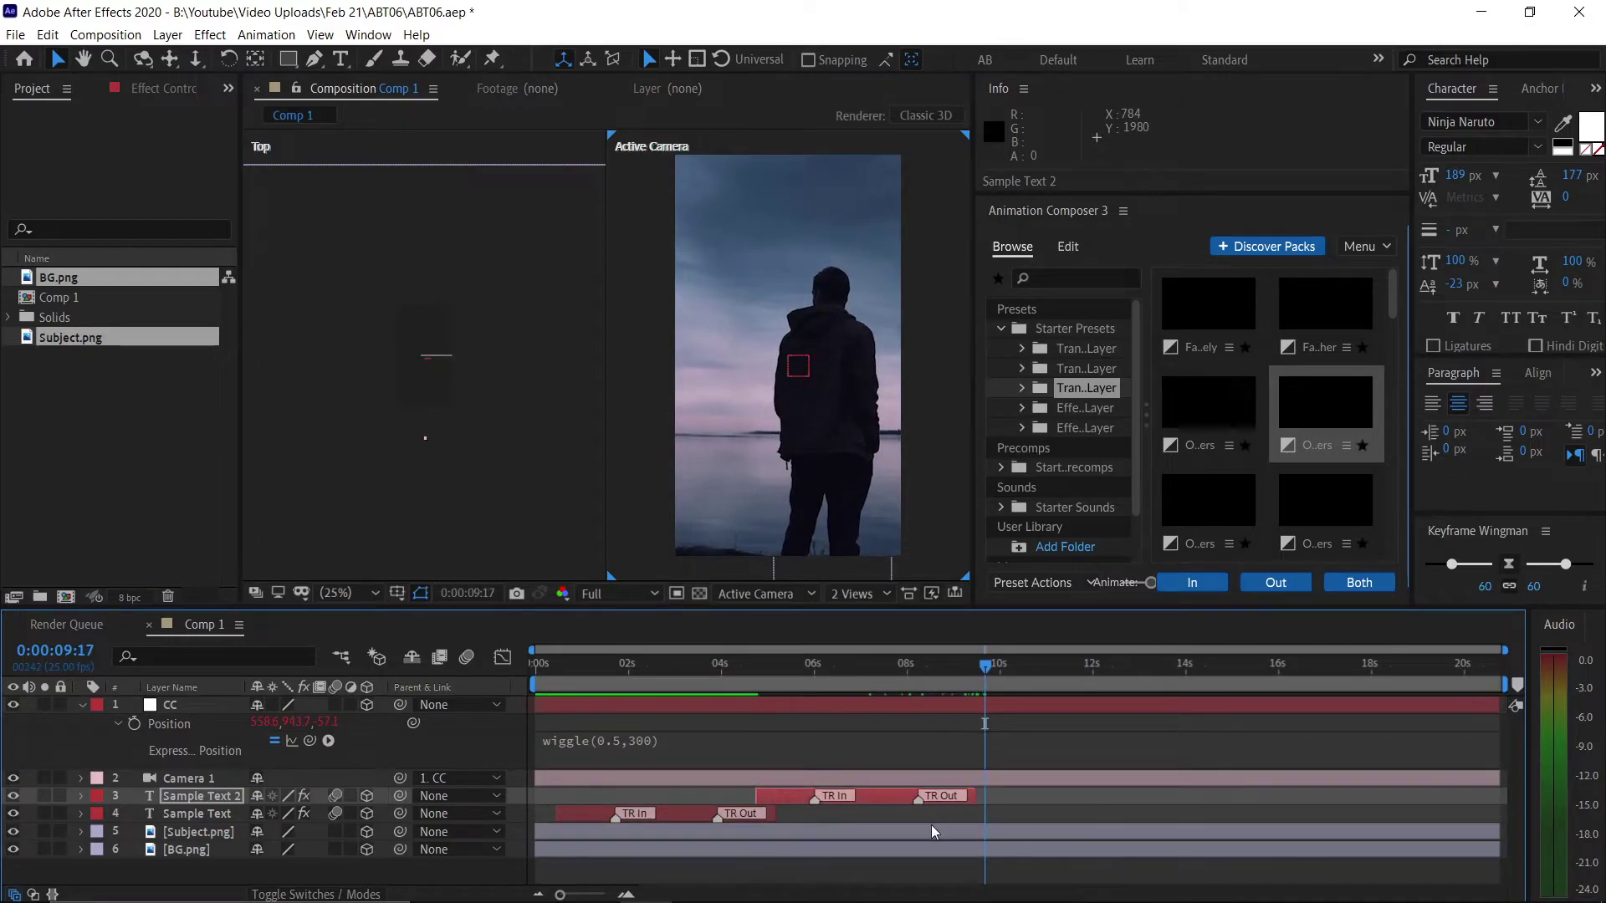
{"action": "key", "text": "ctrl+d"}
{"action": "left_click_drag", "start_coordinate": [881, 800], "coordinate": [1111, 771]}
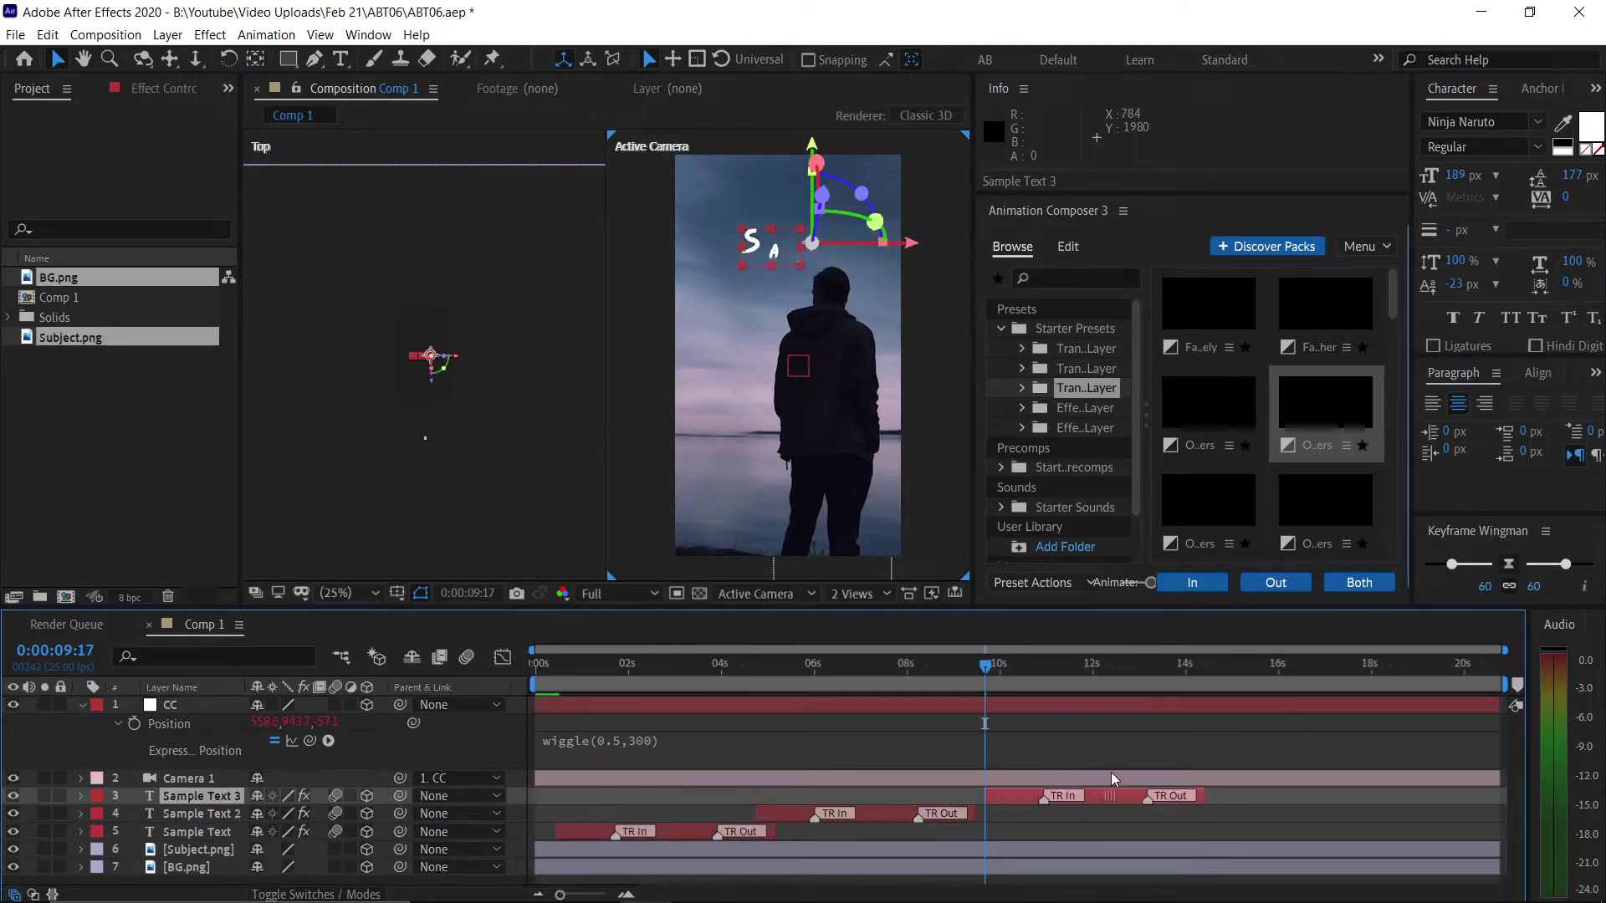
{"action": "left_click", "coordinate": [1078, 669]}
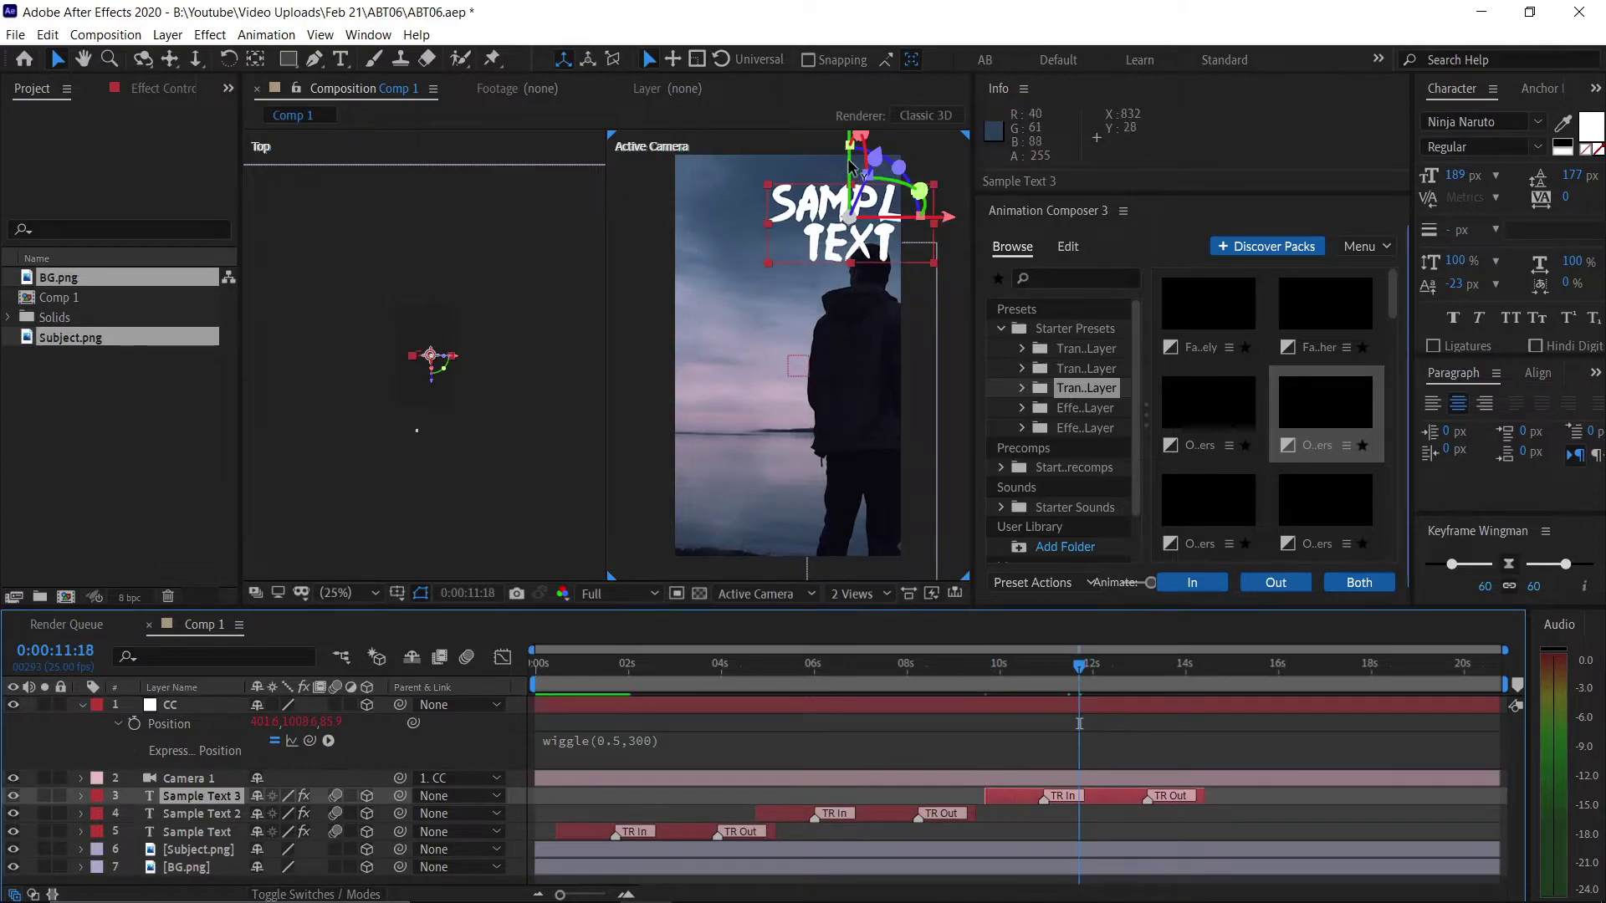
{"action": "mouse_move", "coordinate": [851, 165]}
{"action": "left_mouse_down"}
{"action": "mouse_move", "coordinate": [934, 306]}
{"action": "mouse_move", "coordinate": [870, 309]}
{"action": "mouse_move", "coordinate": [891, 309]}
{"action": "left_mouse_up"}
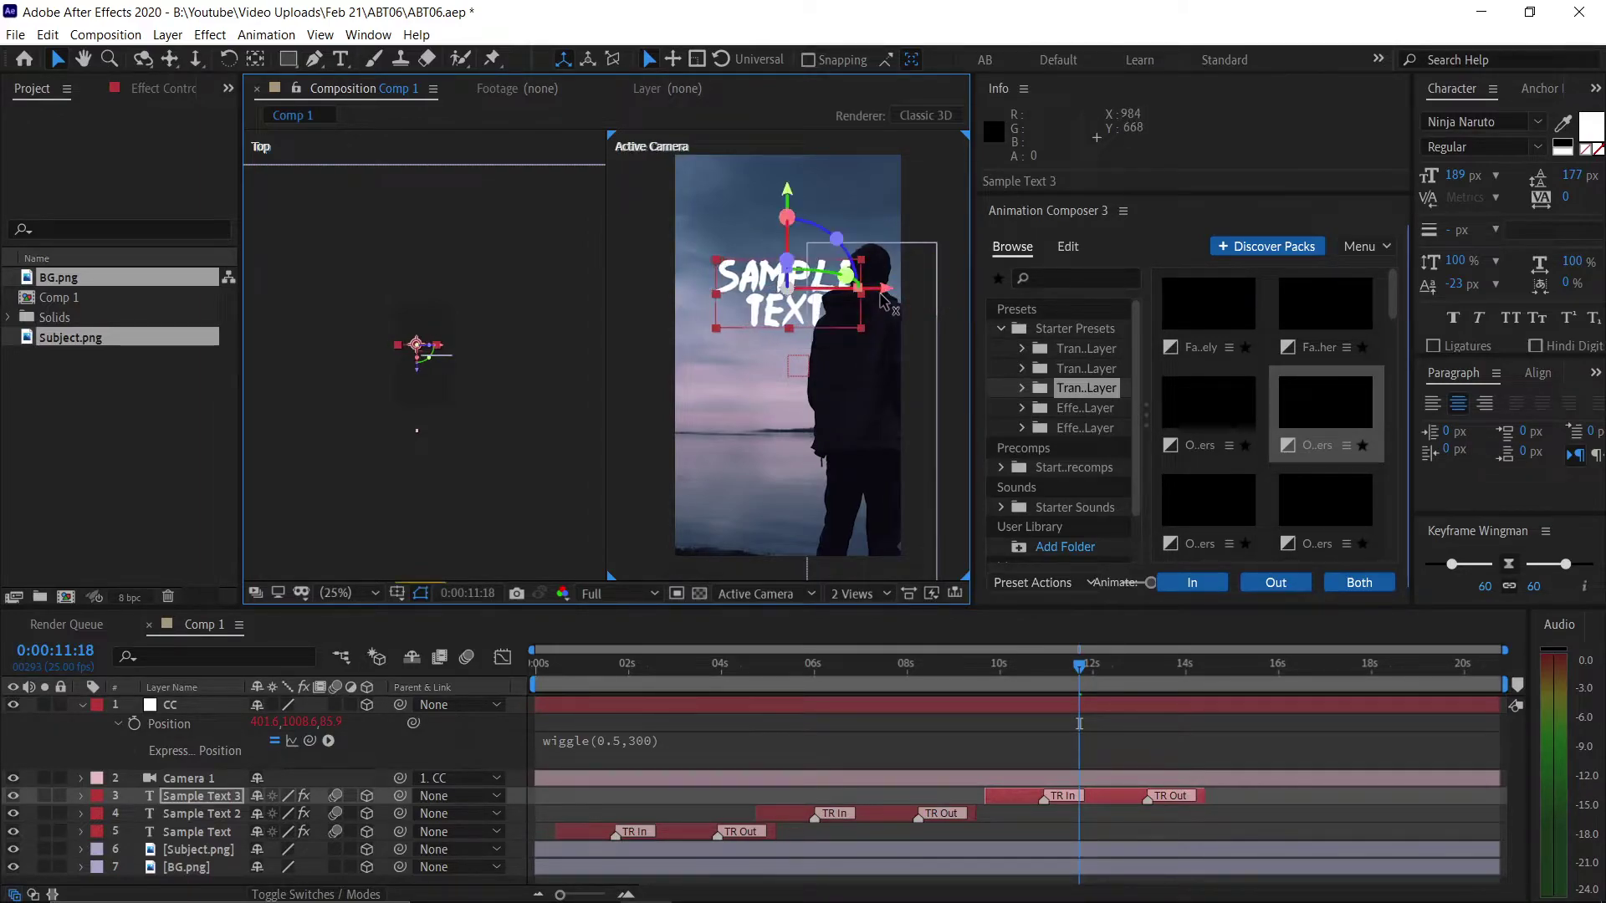
Step: Collapse the CC layer's rows and move Sample Text 3 slightly earlier in time
{"action": "left_click", "coordinate": [1111, 714]}
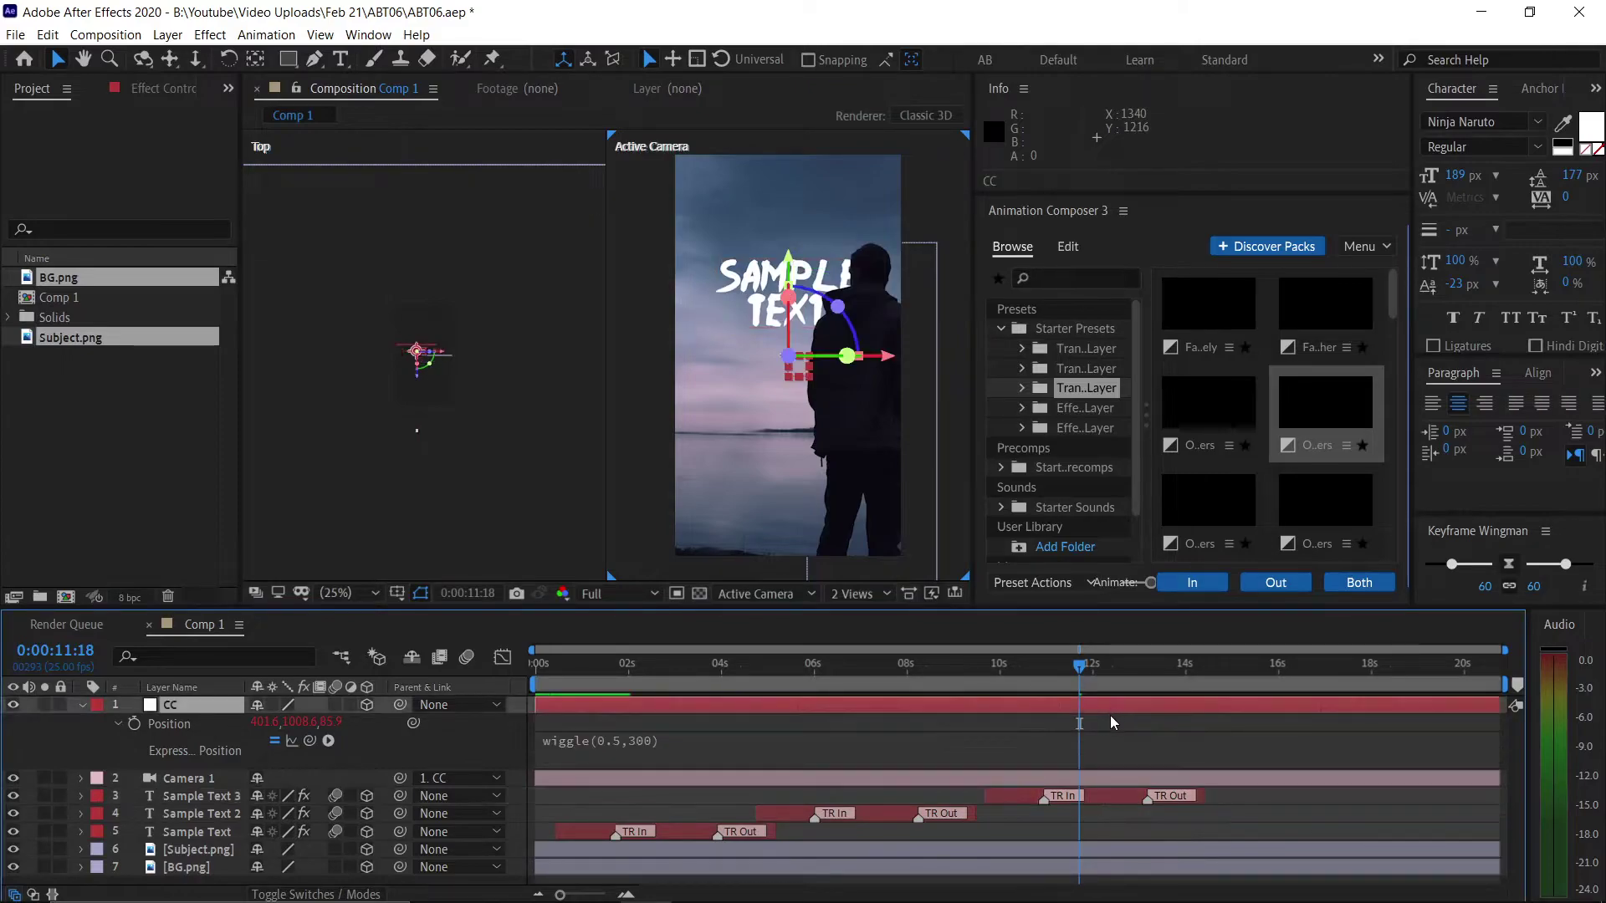
{"action": "key", "text": "u"}
{"action": "left_click_drag", "start_coordinate": [1020, 740], "coordinate": [993, 739]}
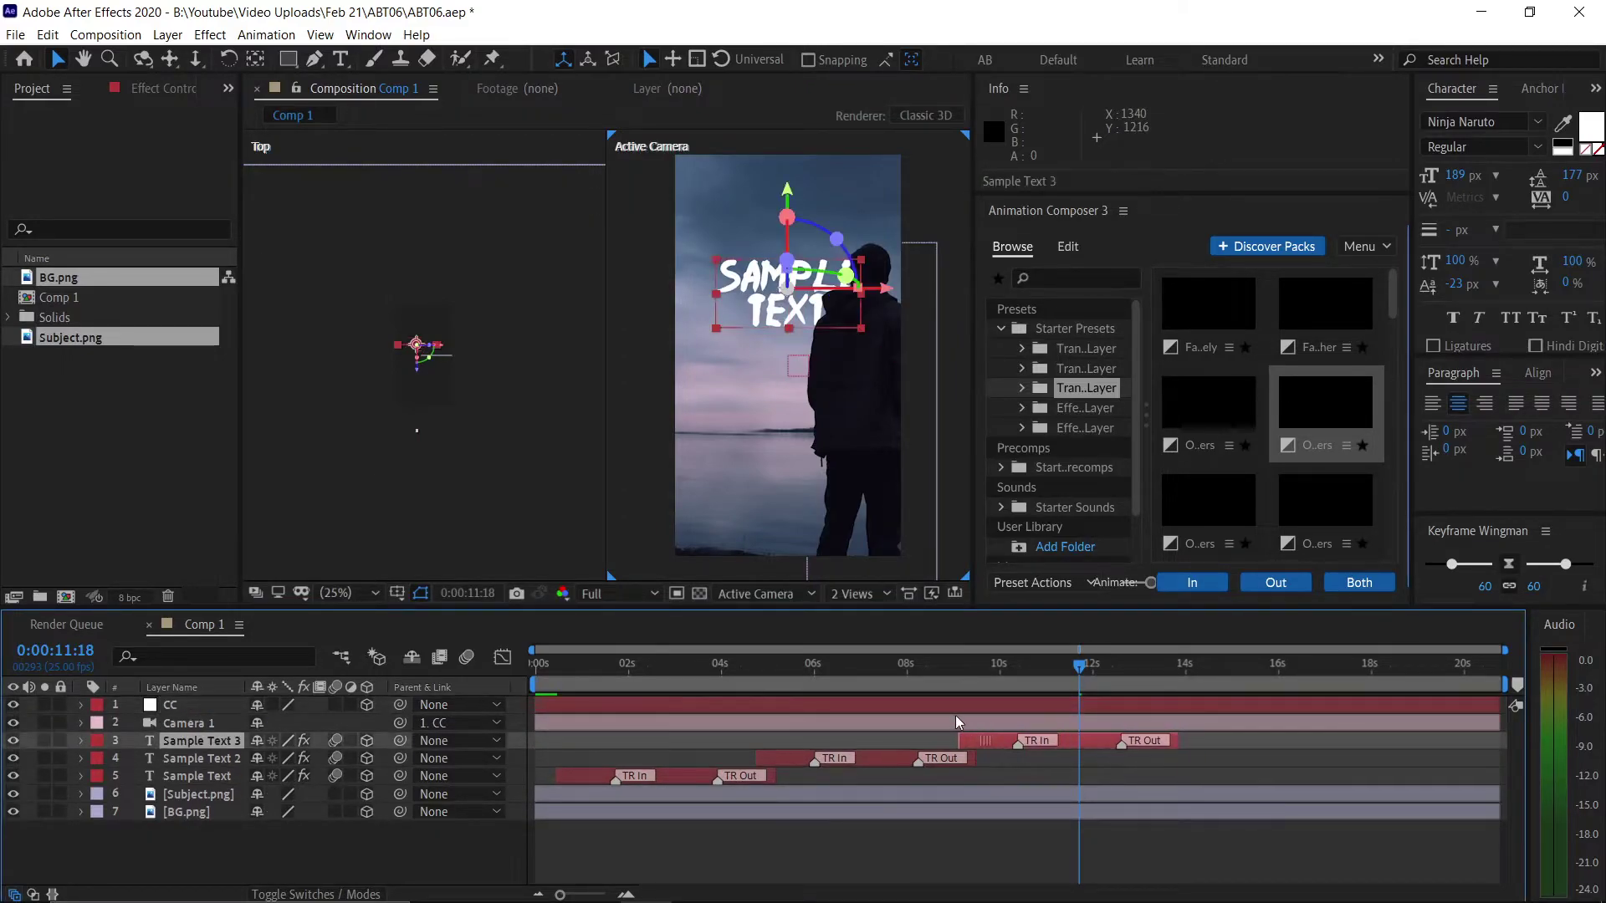
Step: End the work area at about 13 seconds and preview the text animation
{"action": "left_click_drag", "start_coordinate": [1151, 660], "coordinate": [1179, 667]}
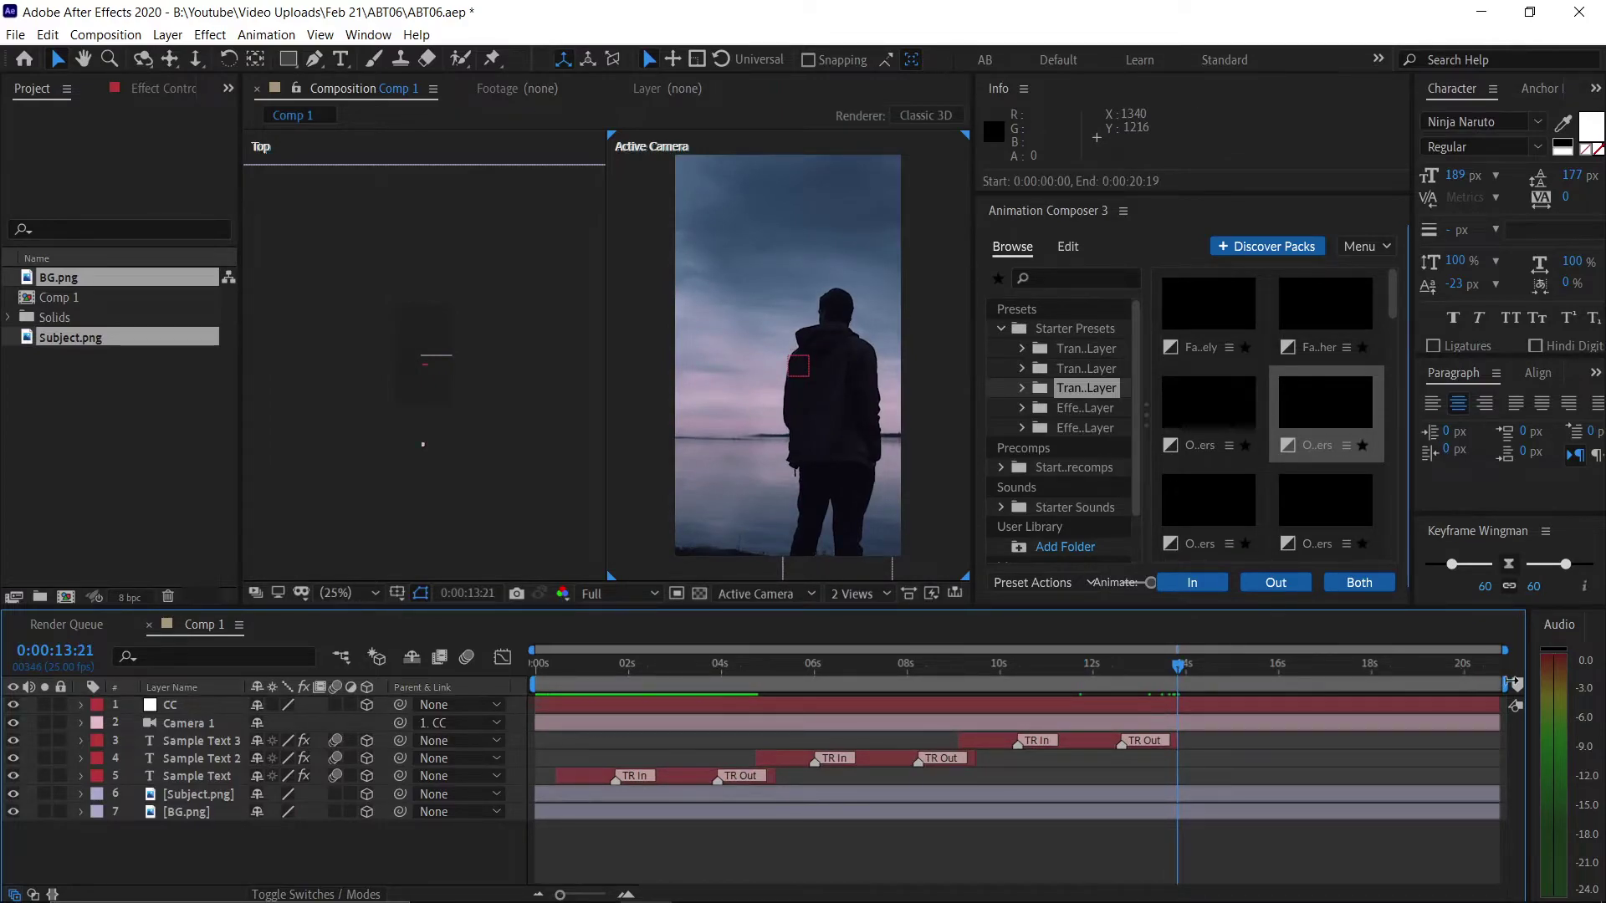
{"action": "left_click_drag", "start_coordinate": [1508, 680], "coordinate": [1183, 682]}
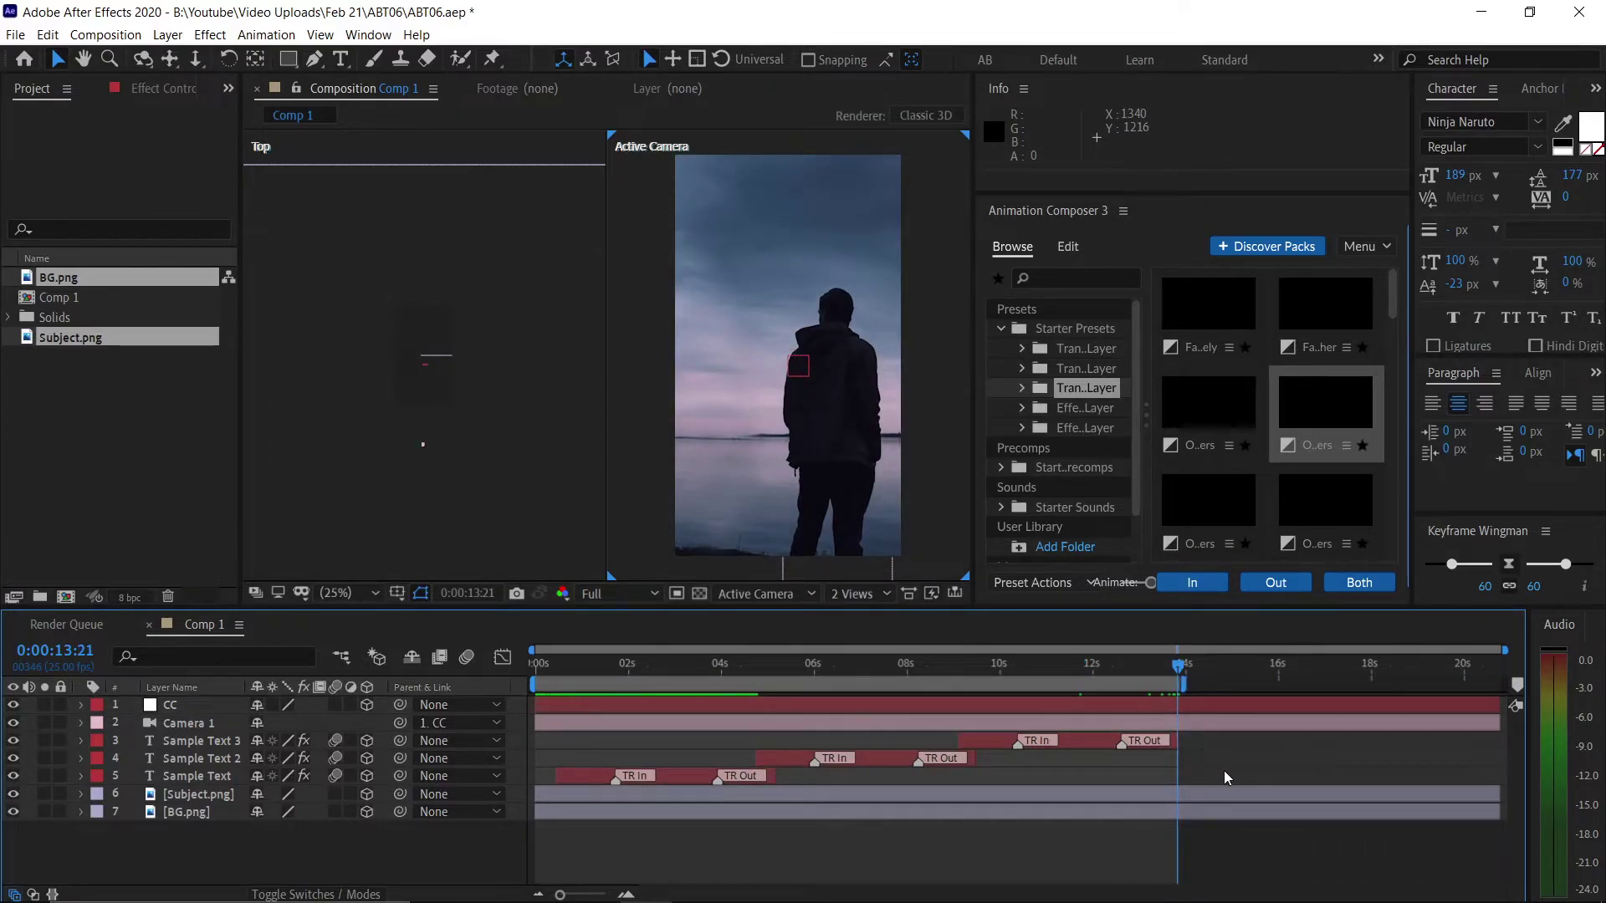
{"action": "key", "text": "space"}
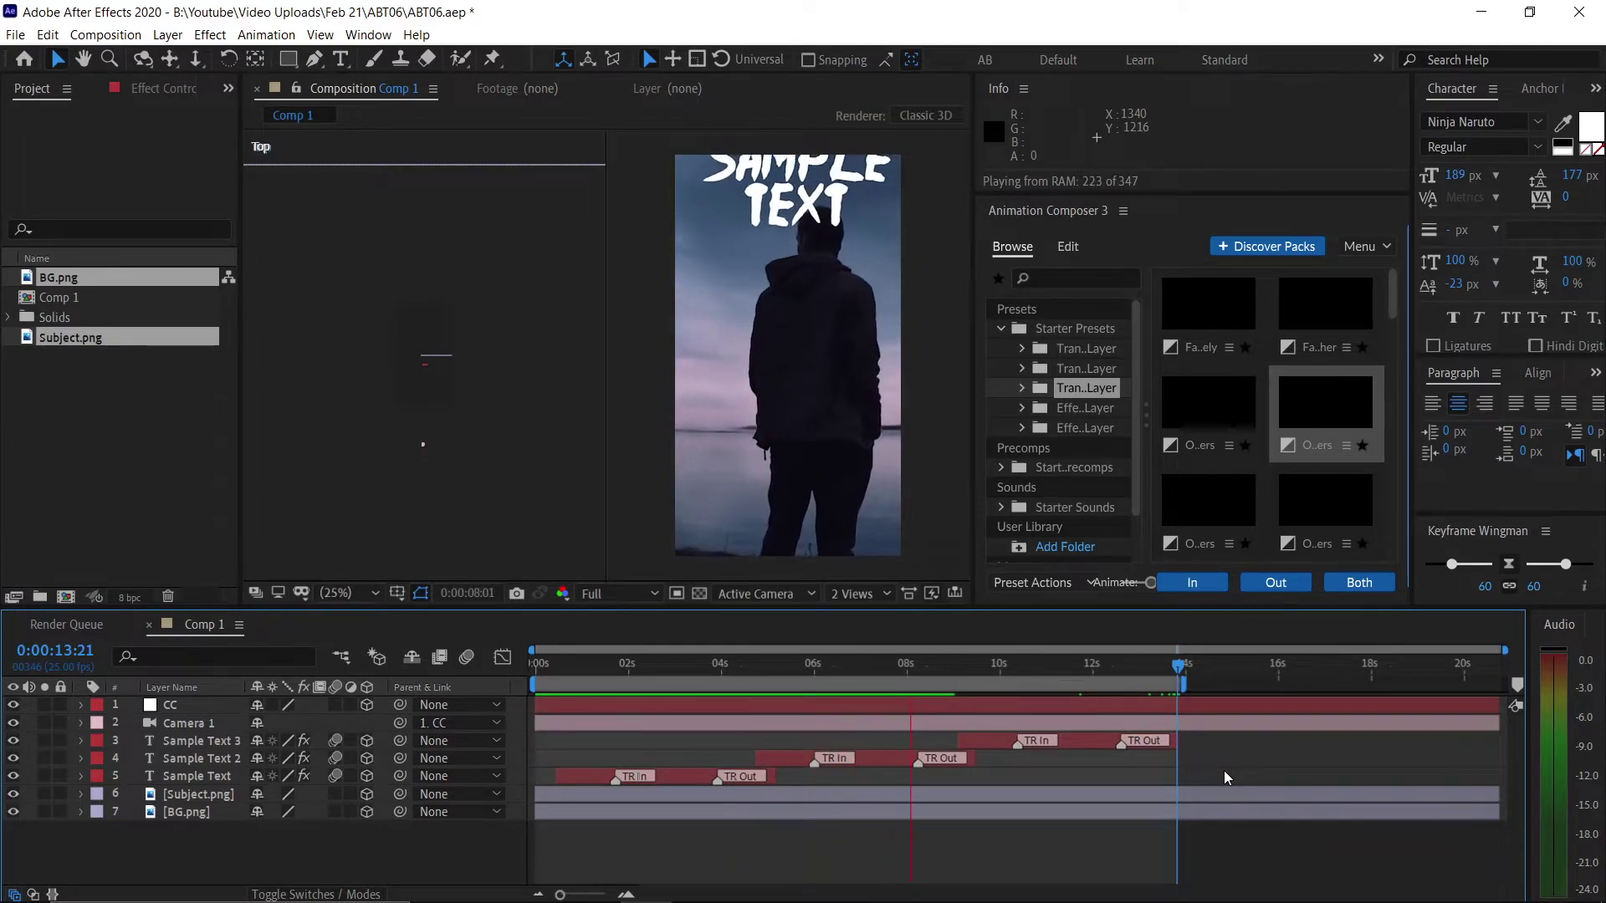
{"action": "left_click", "coordinate": [766, 776]}
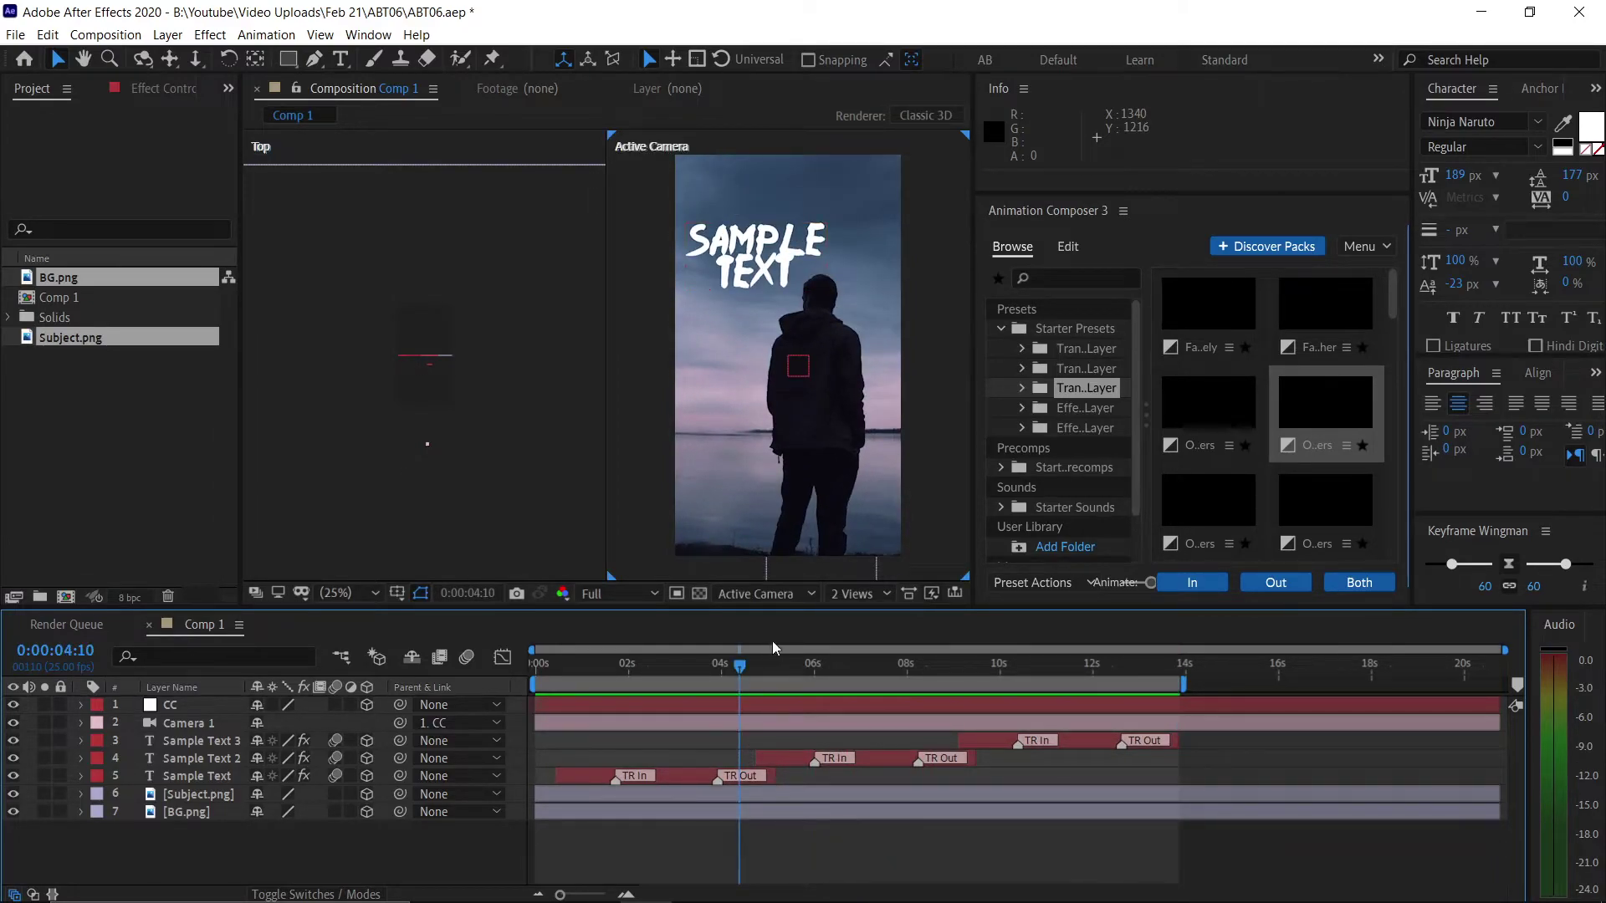
Step: Switch to a single Active Camera view and select the Light Leaks Overlay clip in the source folder
{"action": "left_click", "coordinate": [846, 592]}
{"action": "left_click", "coordinate": [849, 633]}
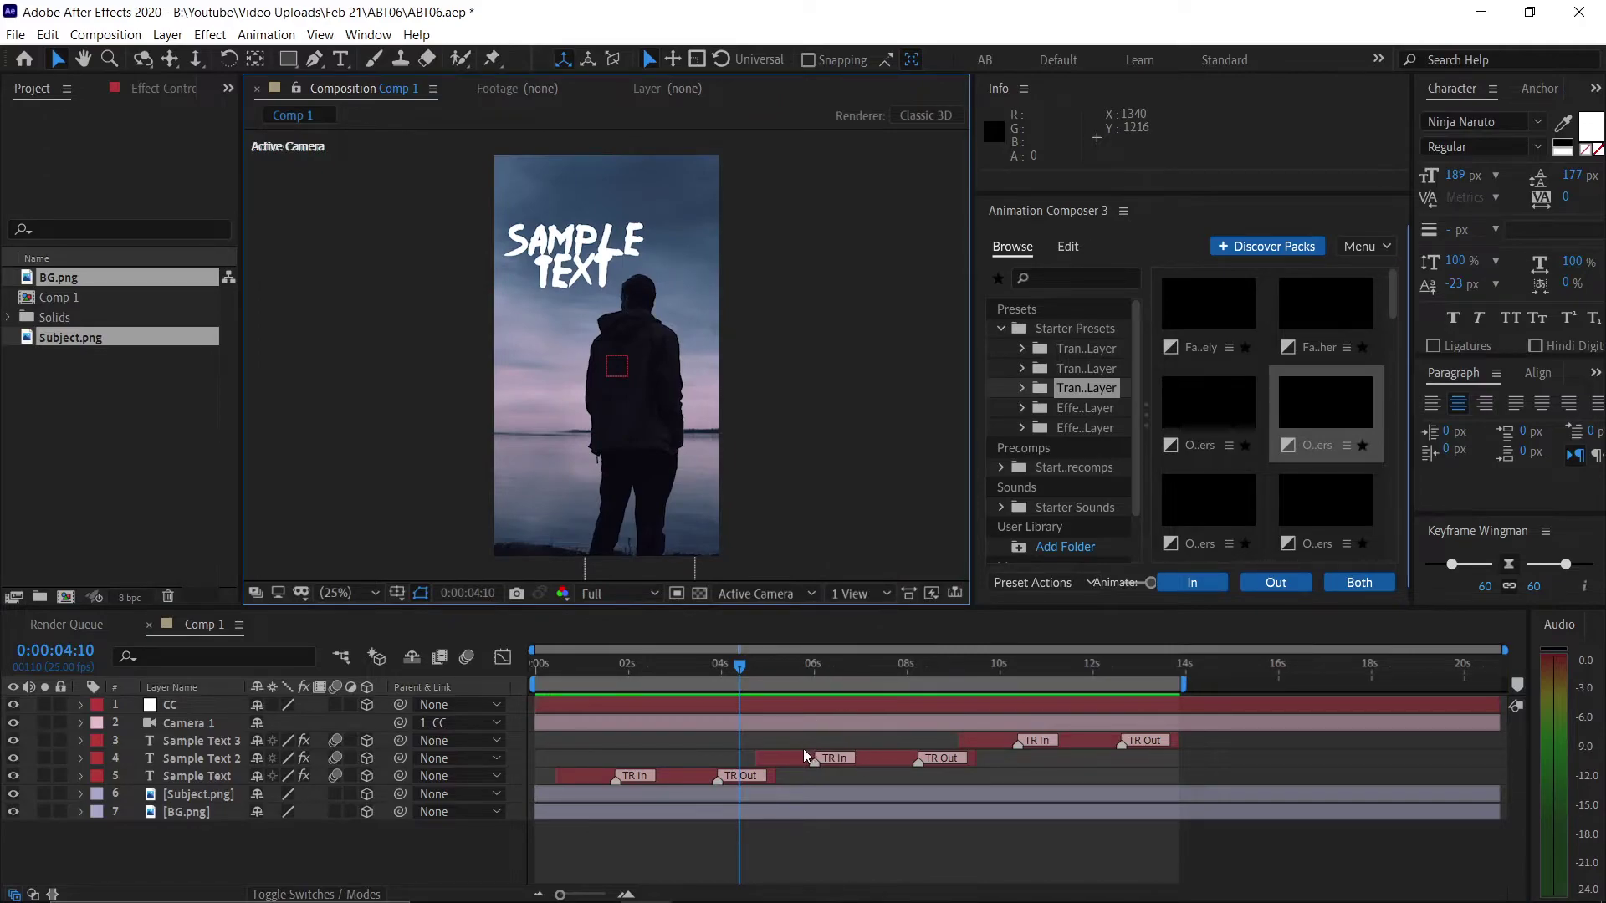
{"action": "key", "text": "alt+Tab"}
{"action": "left_click", "coordinate": [1003, 452]}
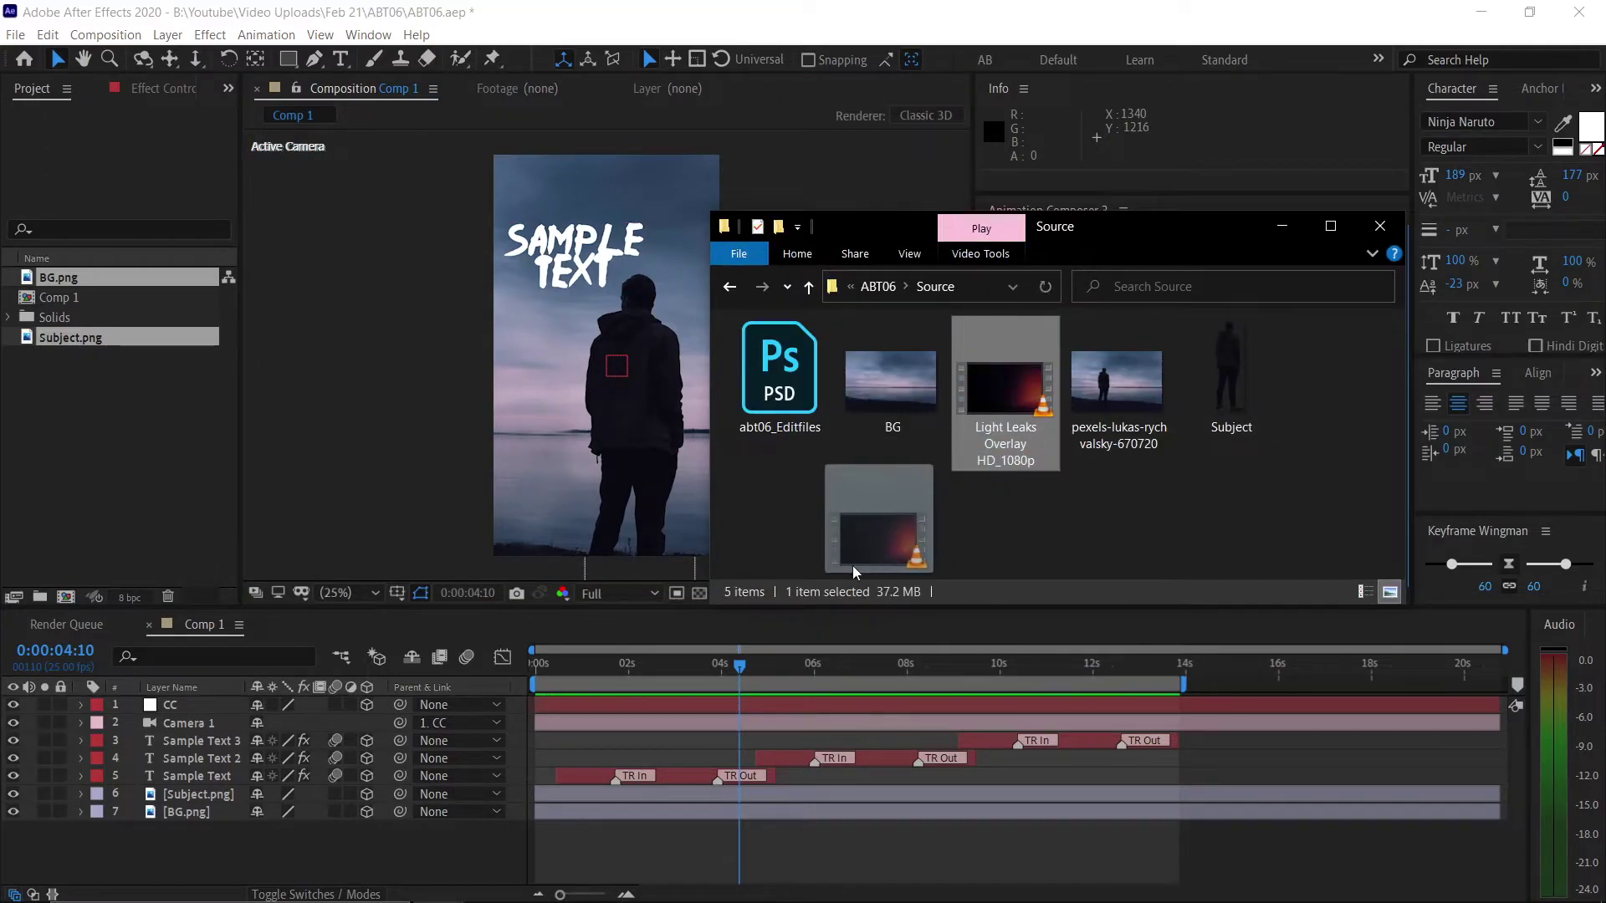
Step: Import Light Leaks Overlay HD_1080p into the Project panel and add it as Comp 1's top layer
{"action": "left_click_drag", "start_coordinate": [1000, 391], "coordinate": [184, 539]}
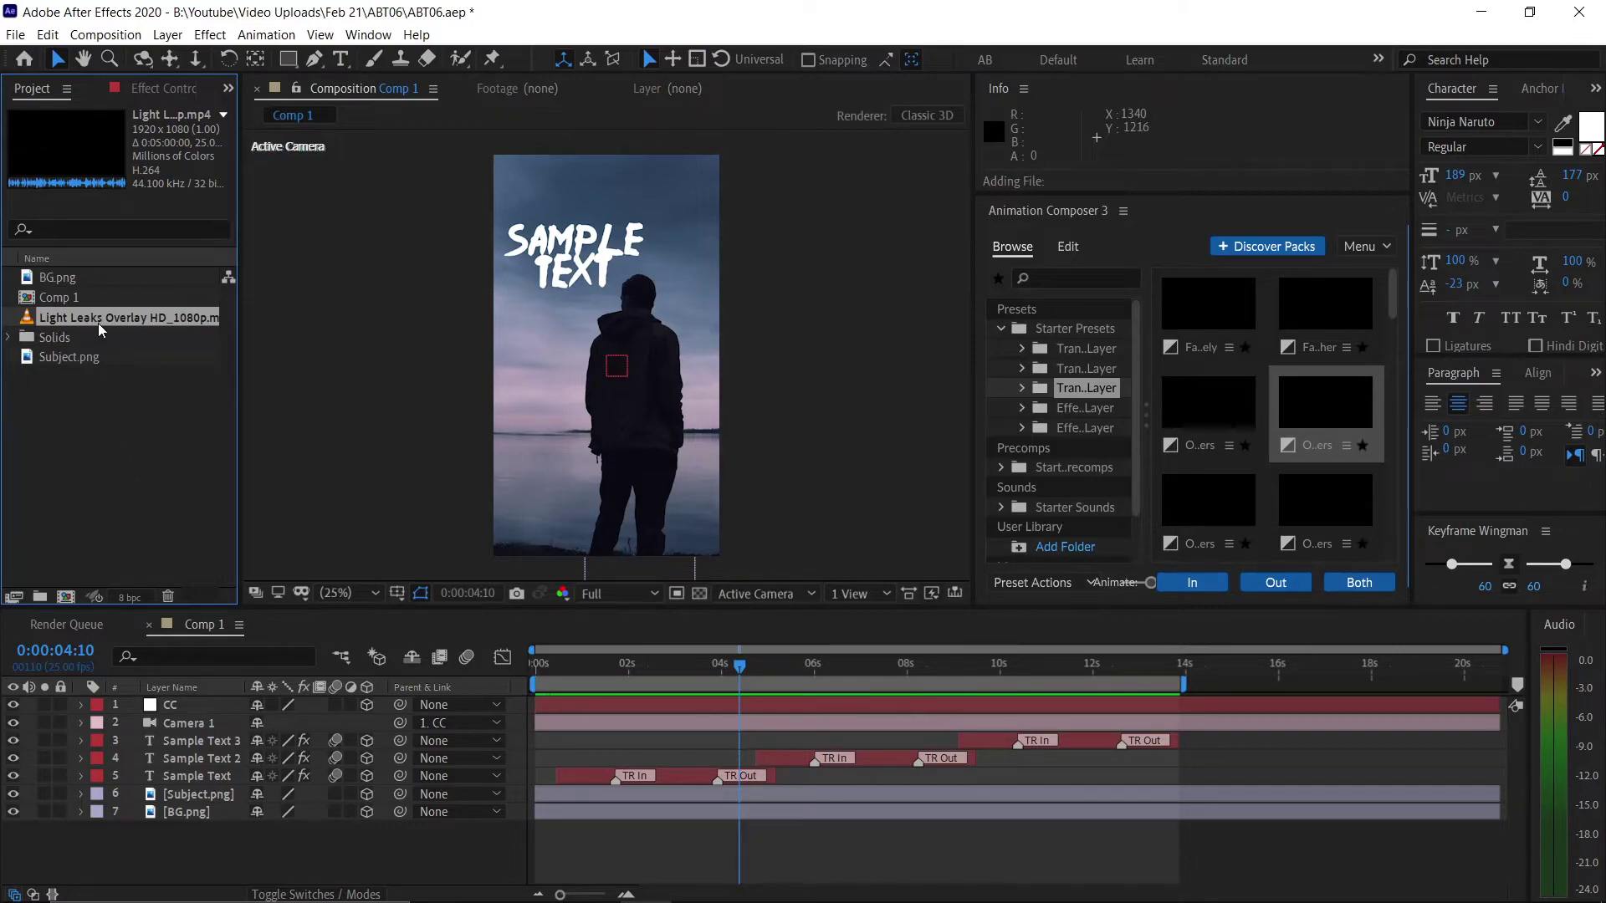
{"action": "left_click_drag", "start_coordinate": [102, 316], "coordinate": [198, 706]}
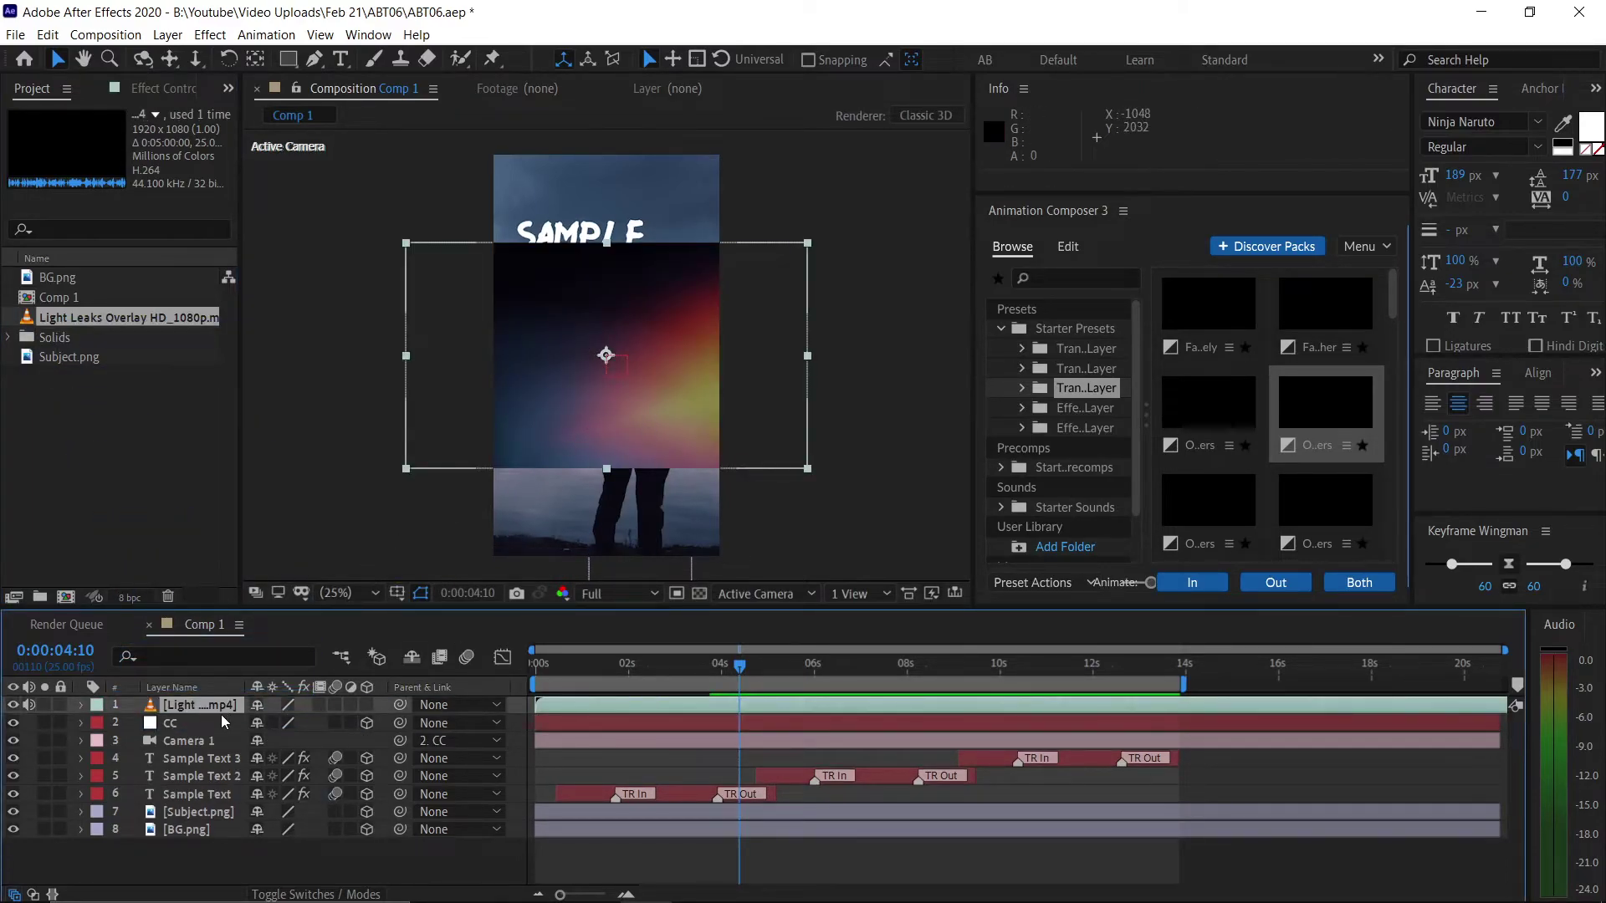
Step: Fit the Light Leaks layer to the composition frame
{"action": "right_click", "coordinate": [220, 704]}
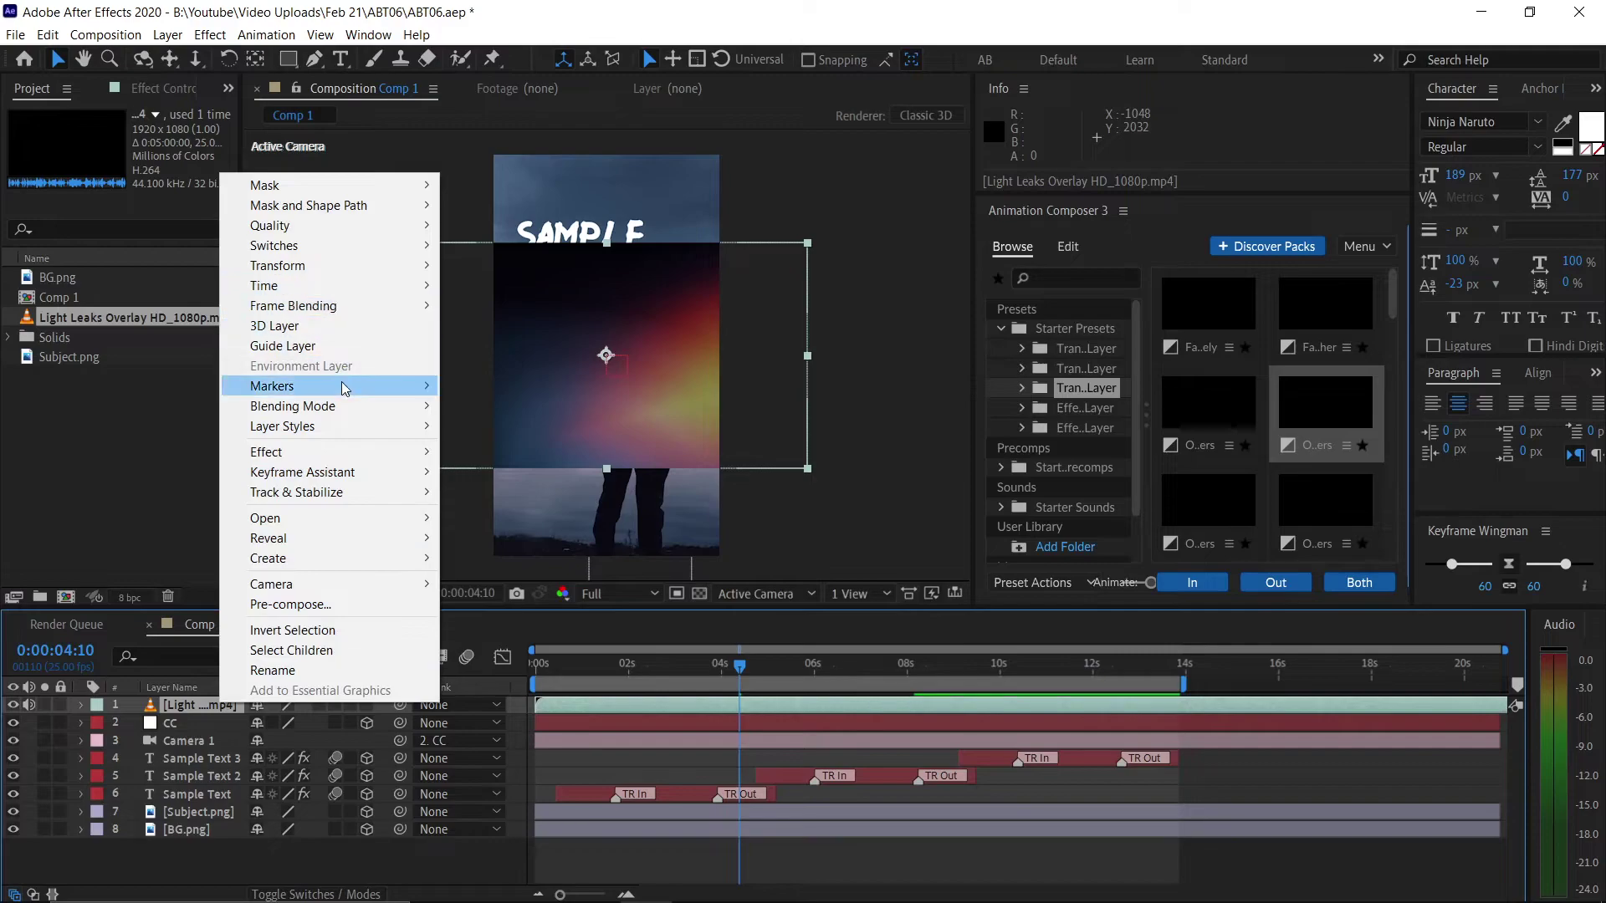
{"action": "mouse_move", "coordinate": [362, 266]}
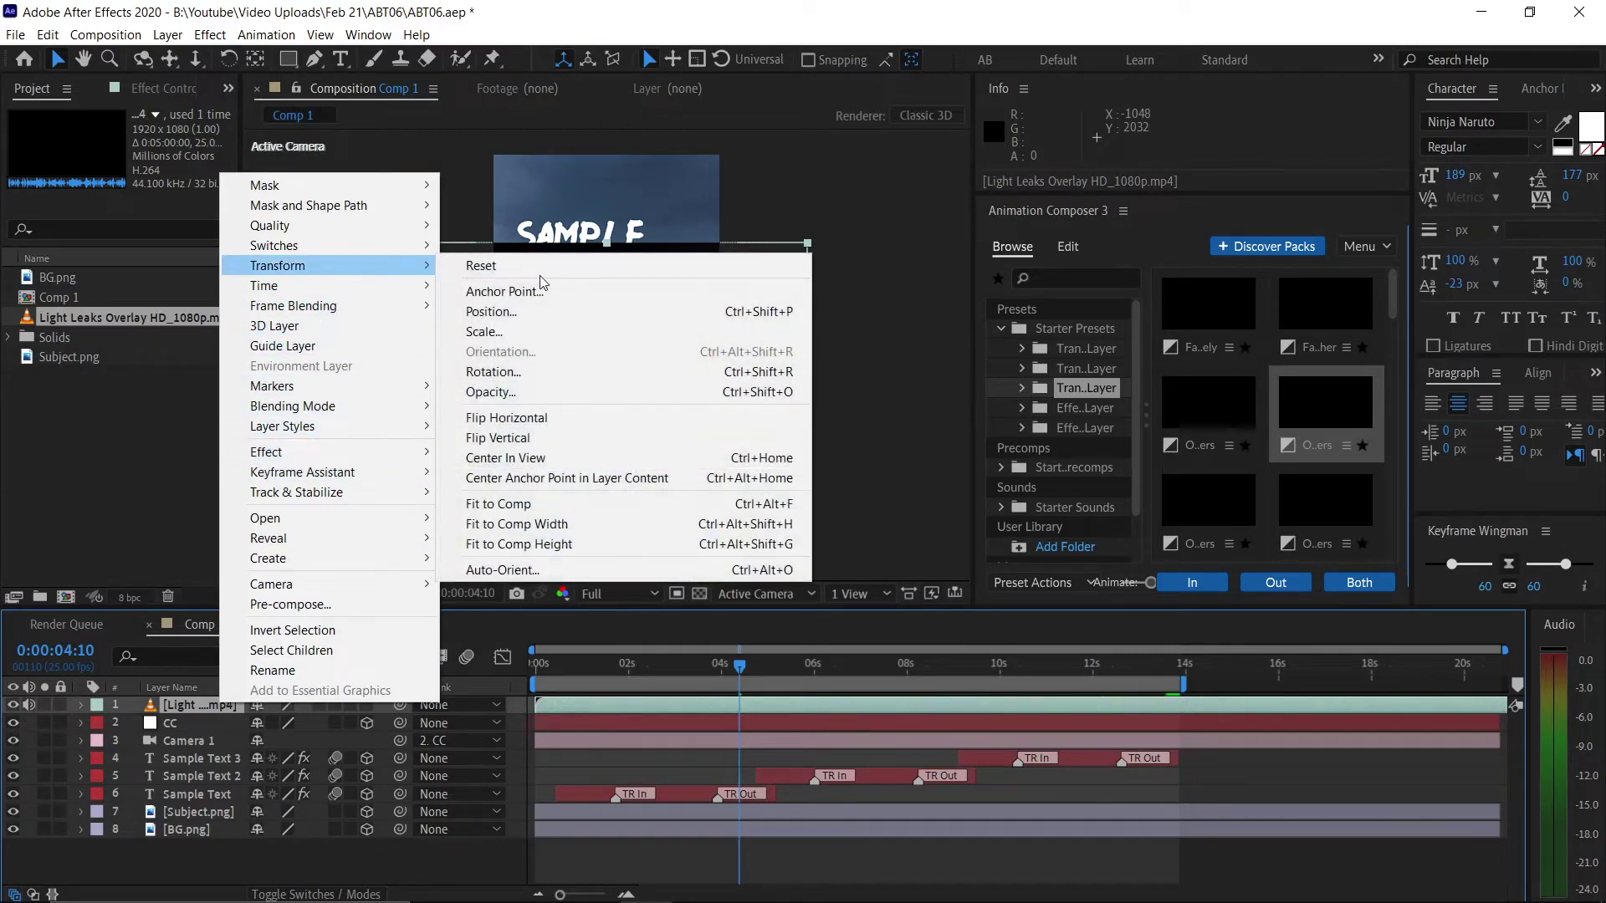
{"action": "left_click", "coordinate": [625, 499]}
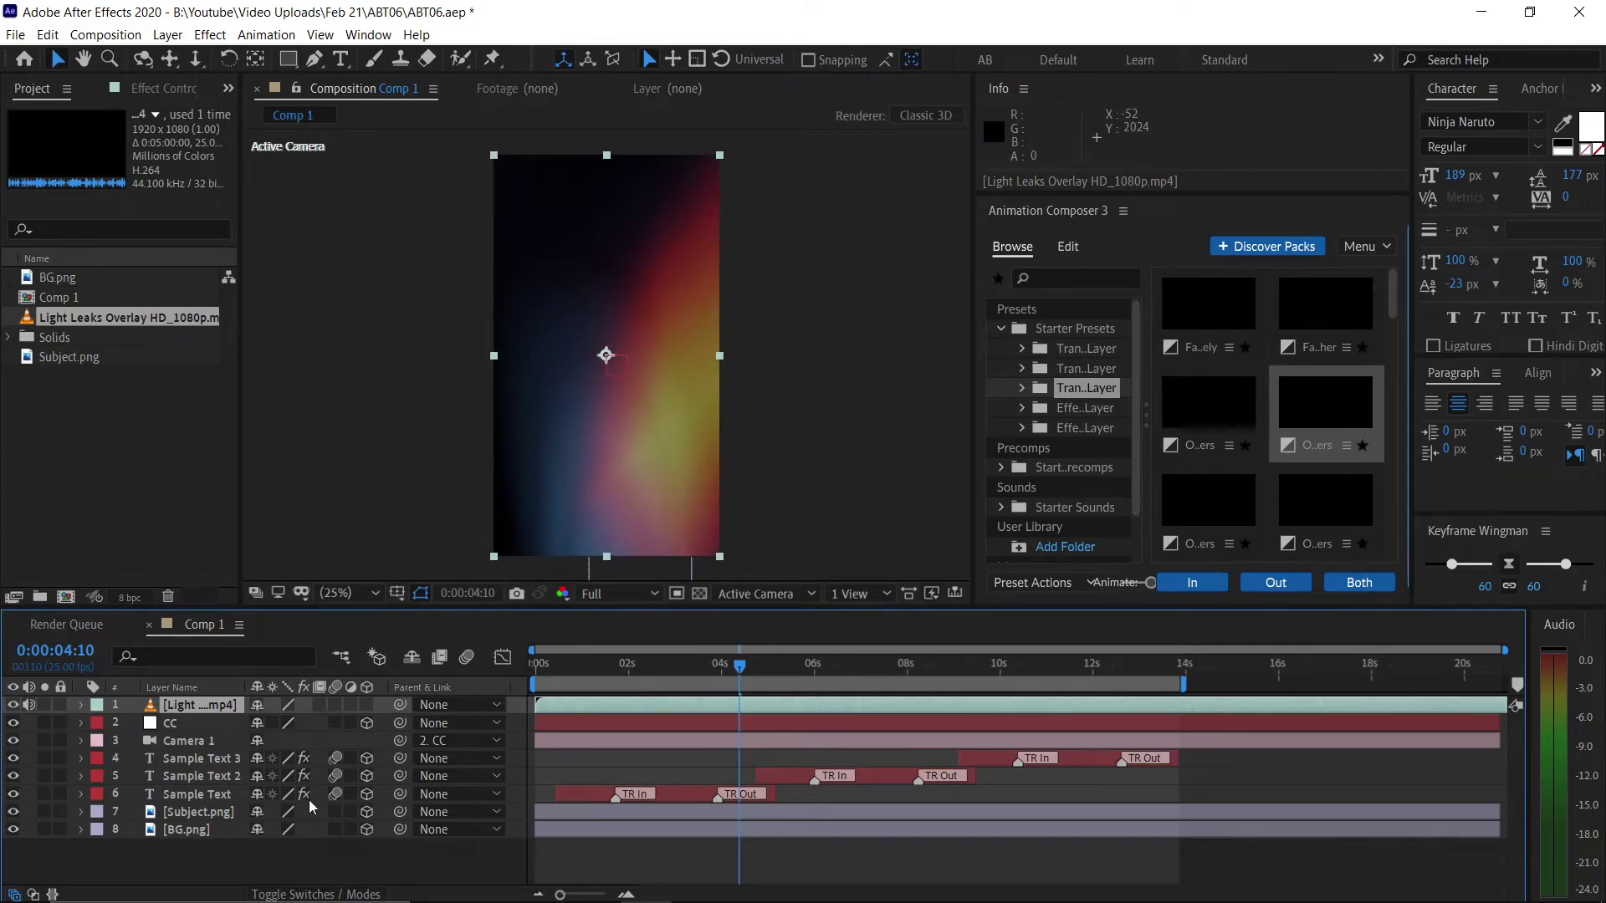
Step: Set the Light Leaks layer's blend mode to Add and preview the composition
{"action": "left_click", "coordinate": [311, 896]}
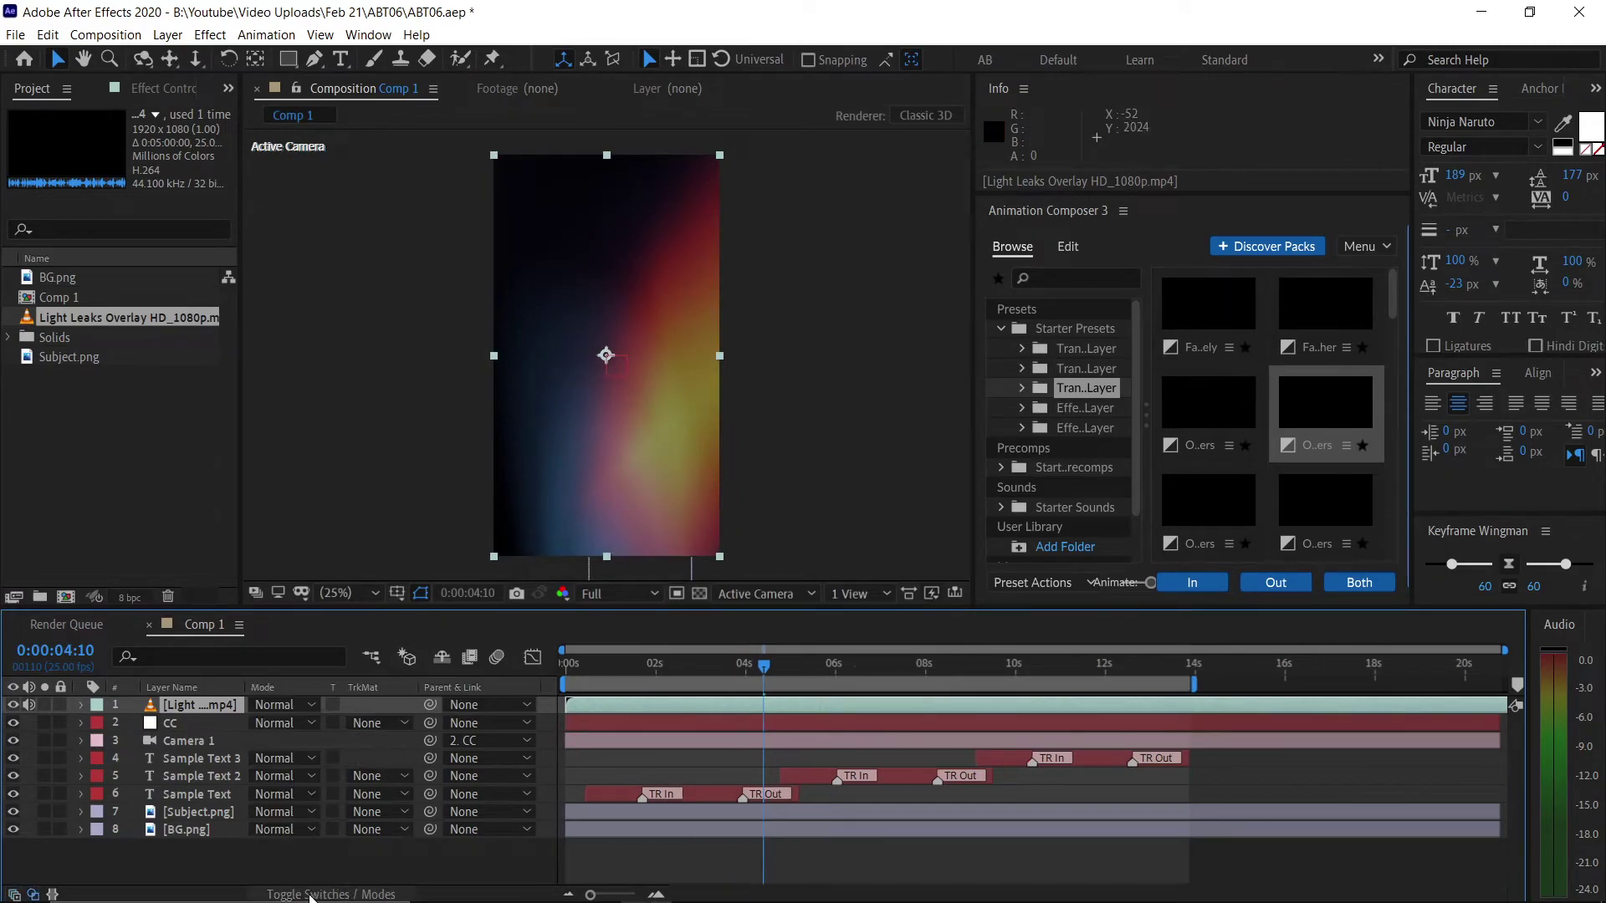
{"action": "left_click", "coordinate": [274, 705]}
{"action": "left_click", "coordinate": [355, 355]}
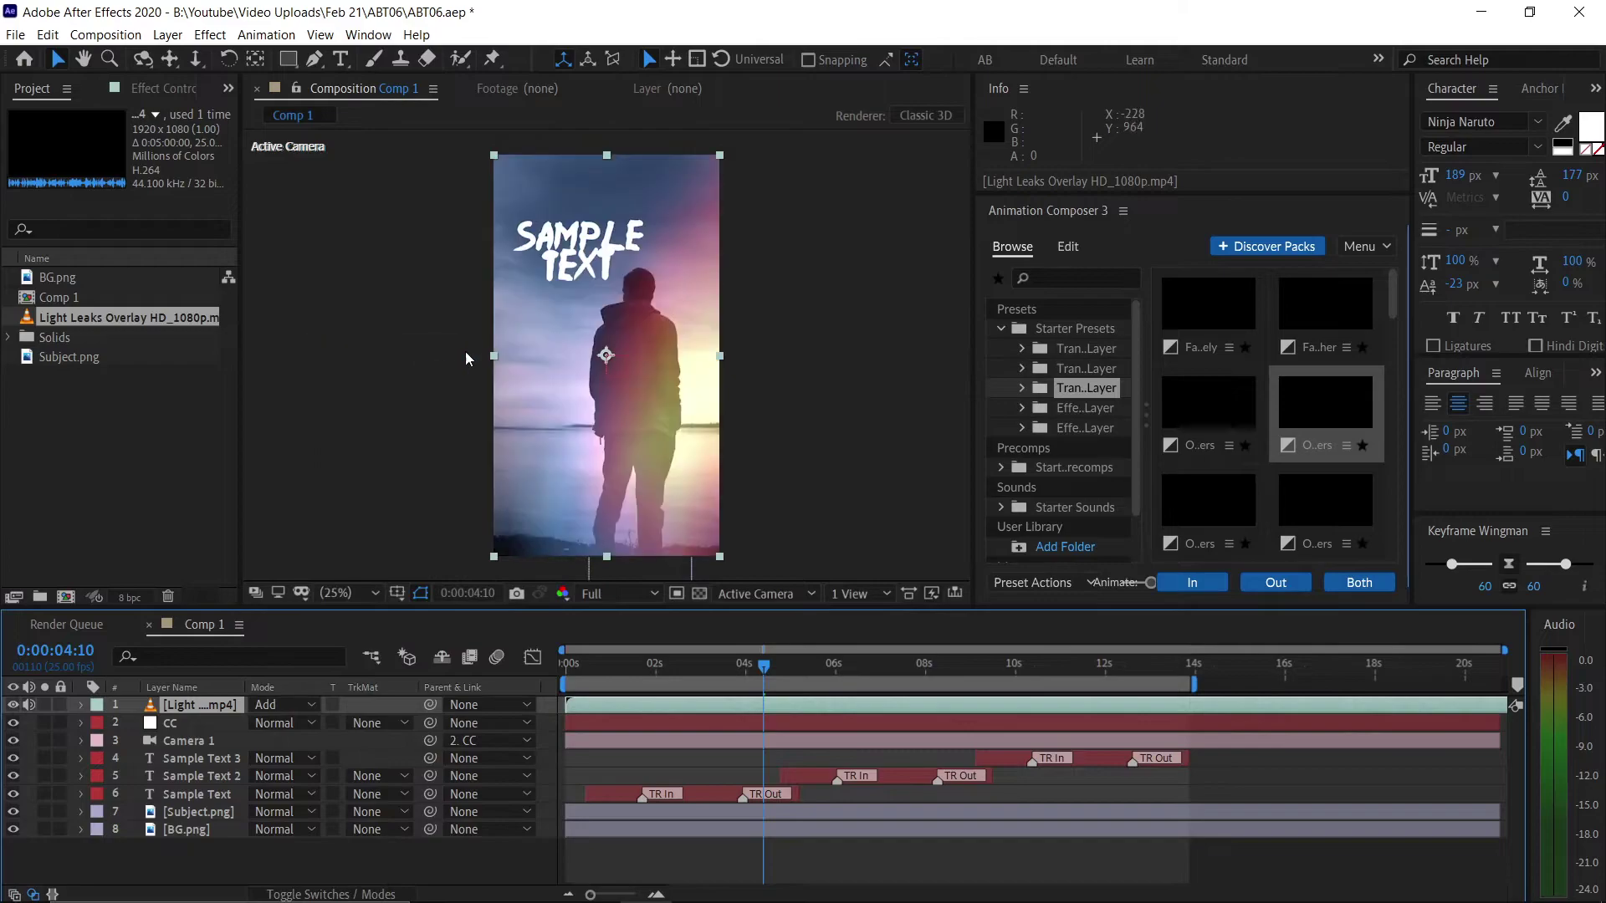
{"action": "key", "text": "space"}
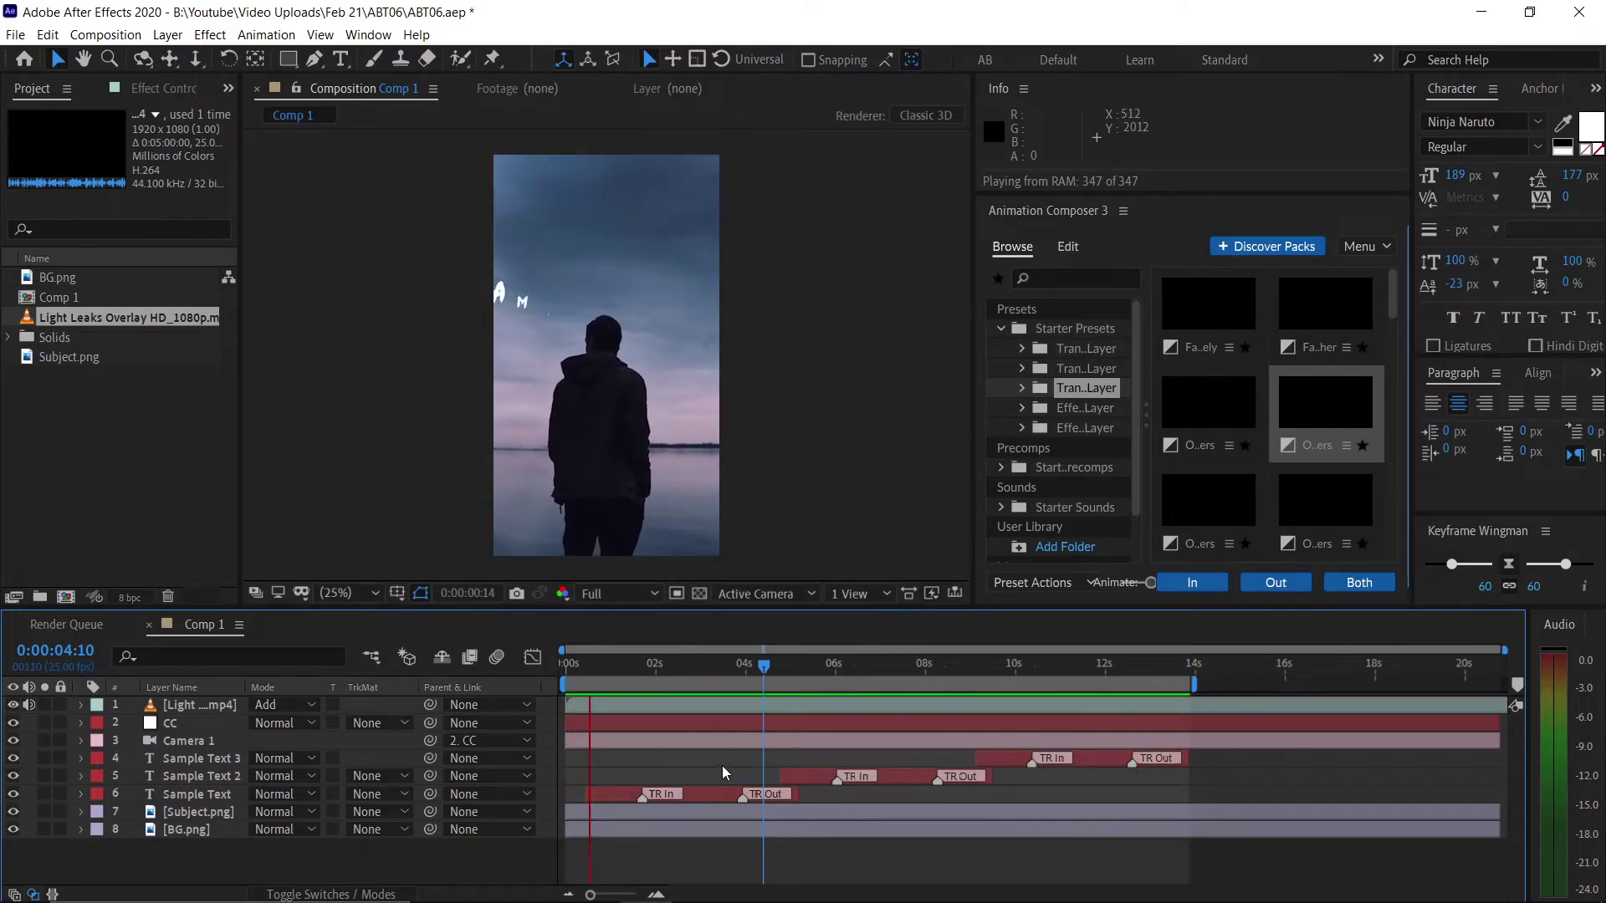
{"action": "key", "text": "space"}
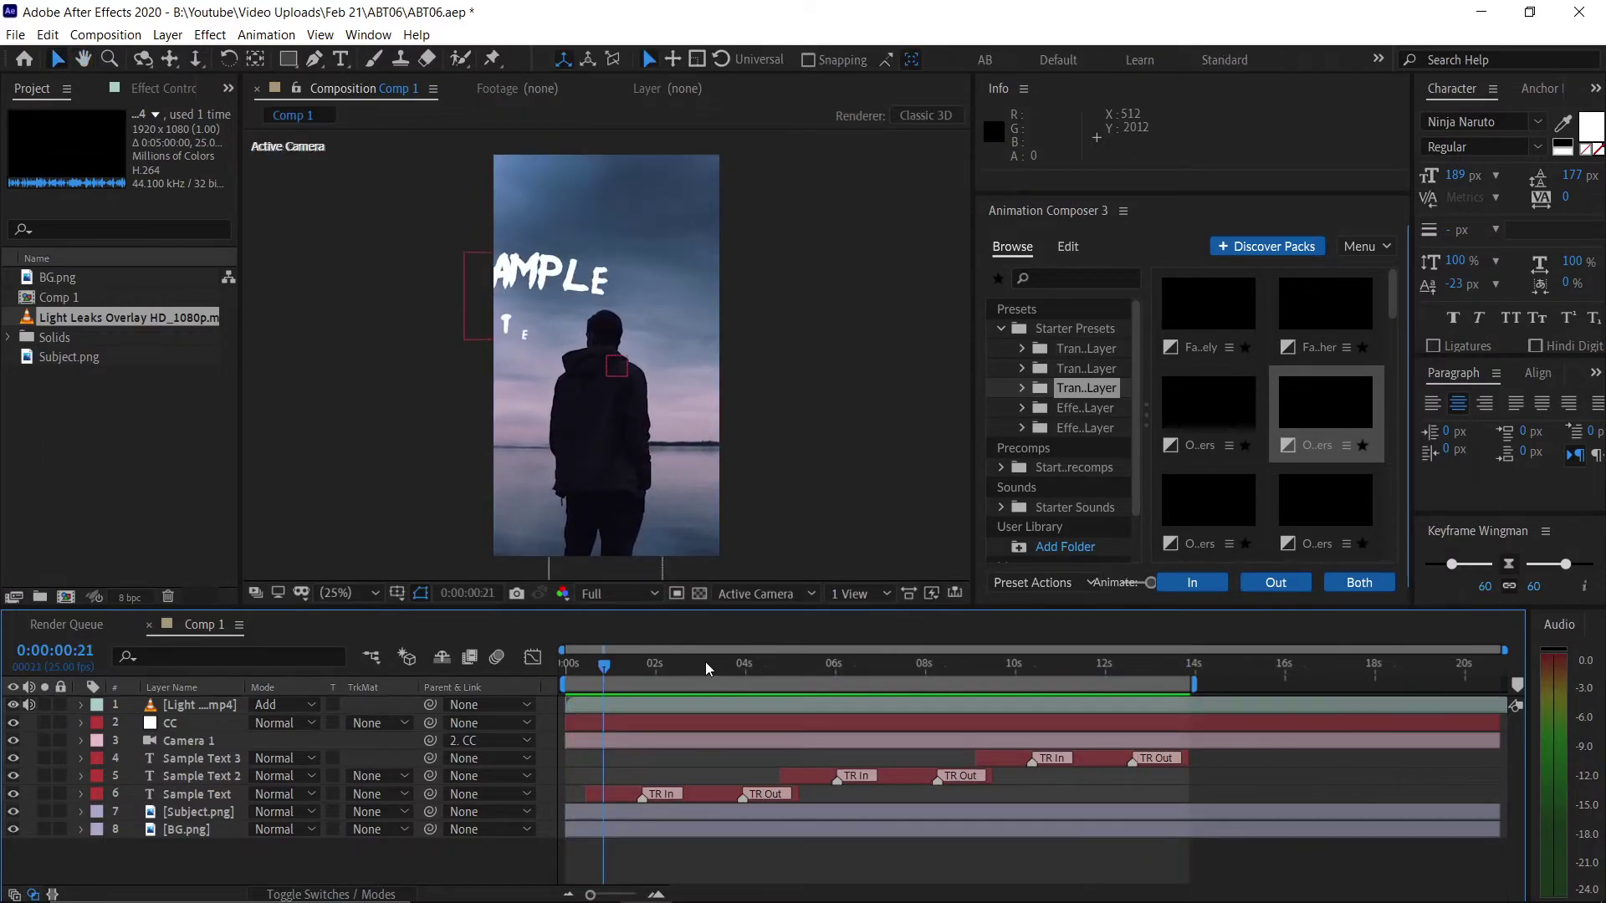
{"action": "mouse_move", "coordinate": [705, 663]}
{"action": "left_mouse_down"}
{"action": "mouse_move", "coordinate": [811, 667]}
{"action": "mouse_move", "coordinate": [739, 669]}
{"action": "left_mouse_up"}
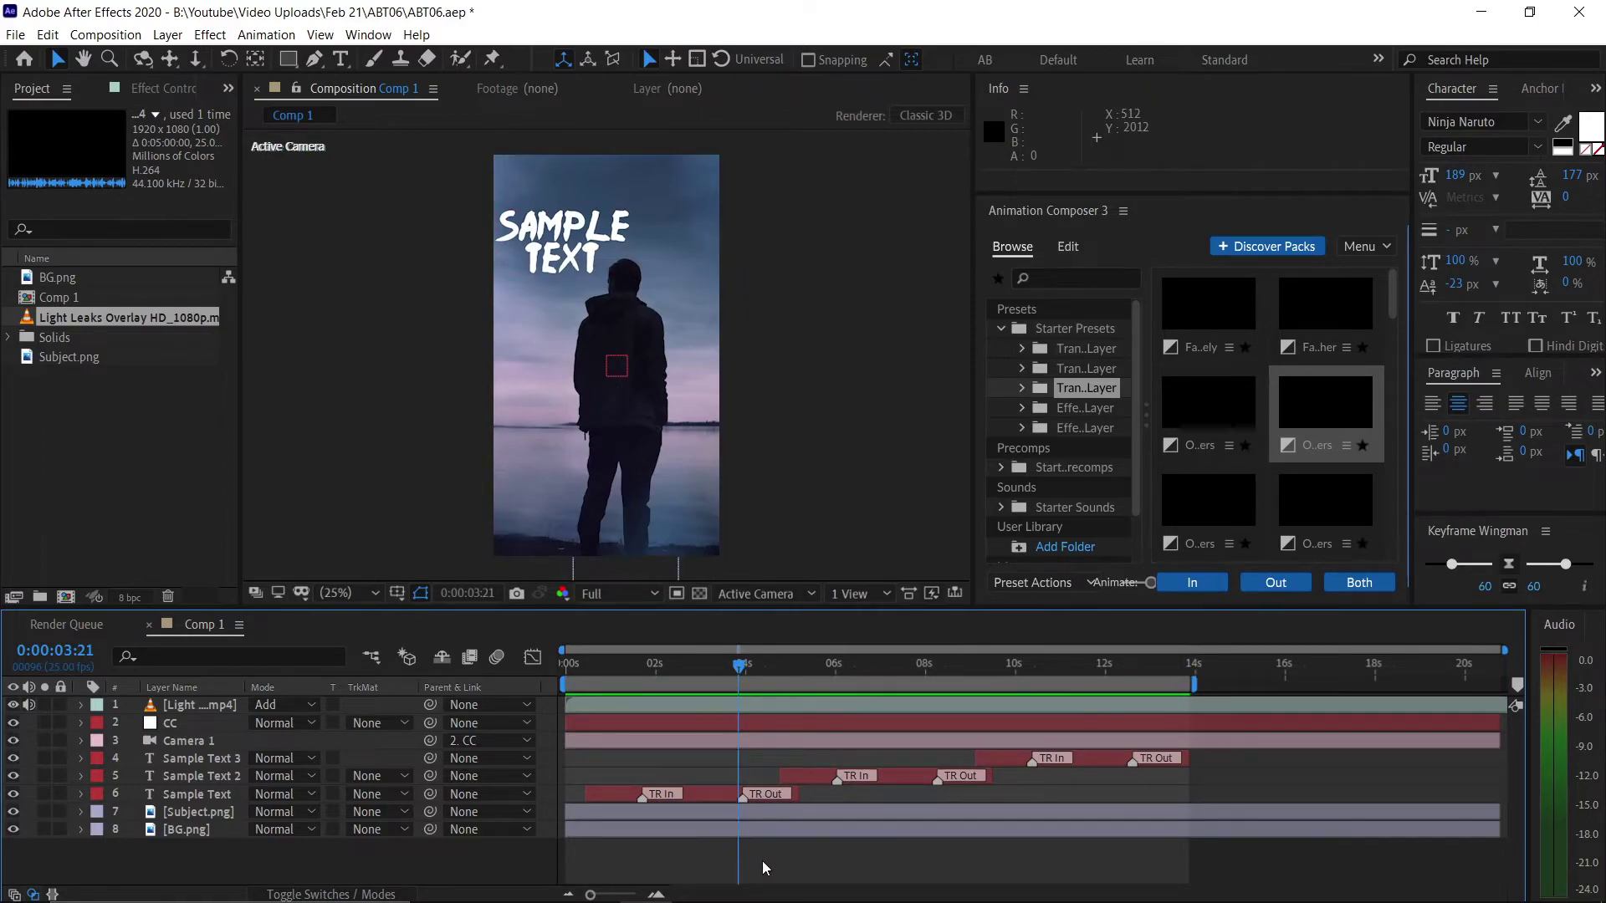
{"action": "left_click", "coordinate": [639, 706]}
{"action": "left_click", "coordinate": [646, 721]}
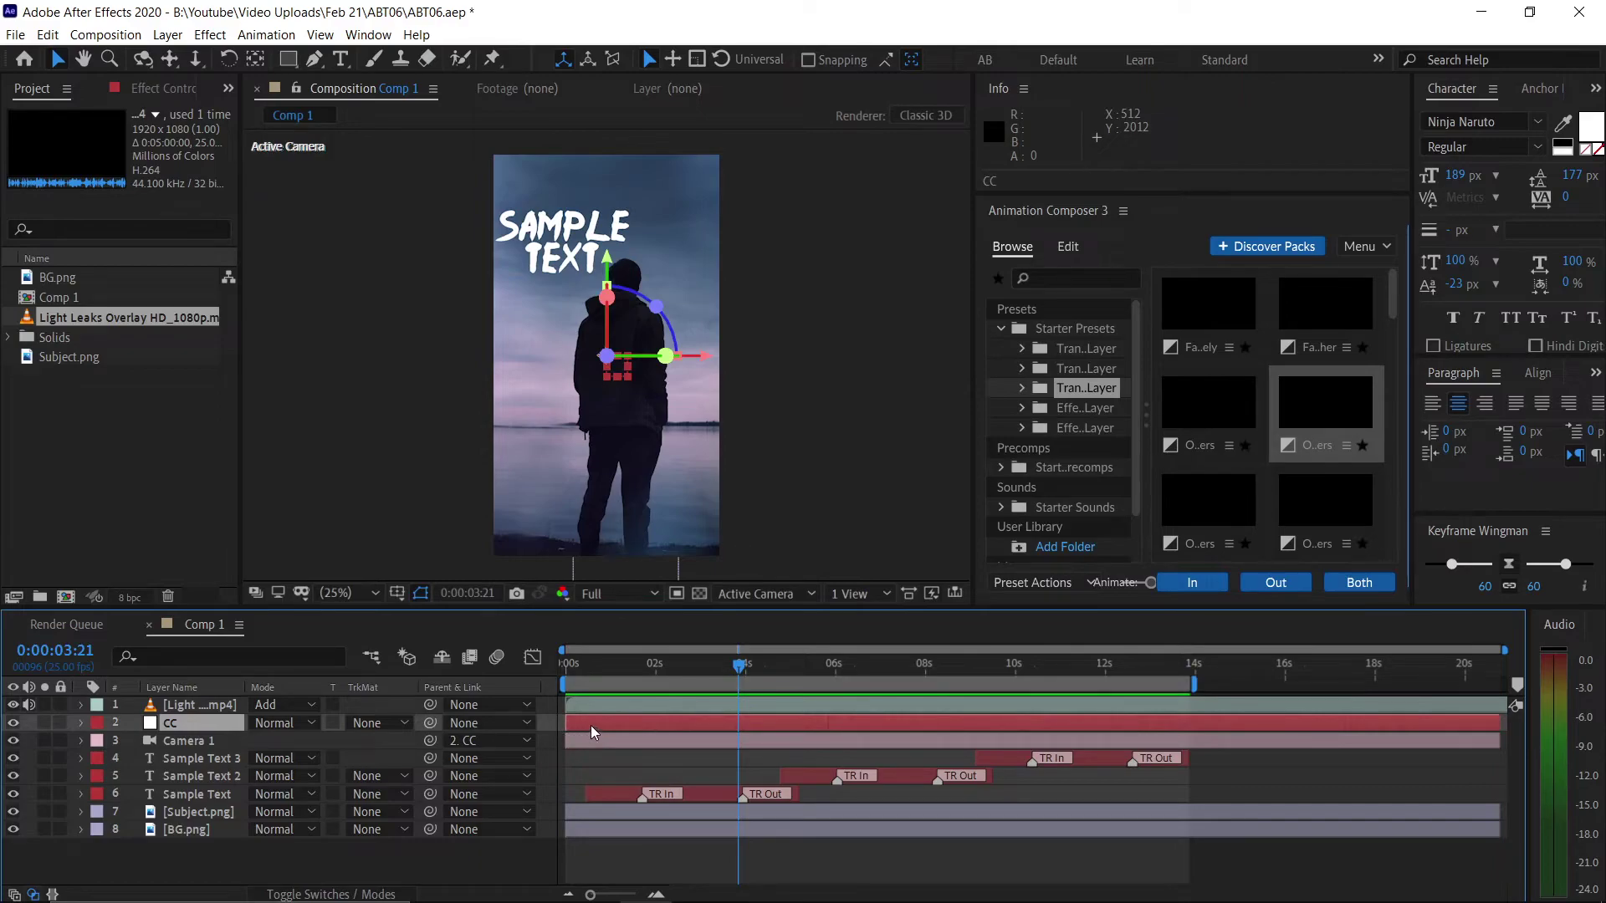
Step: Give CC's Position a wiggle(5,300) expression and preview from the start
{"action": "key", "text": "p"}
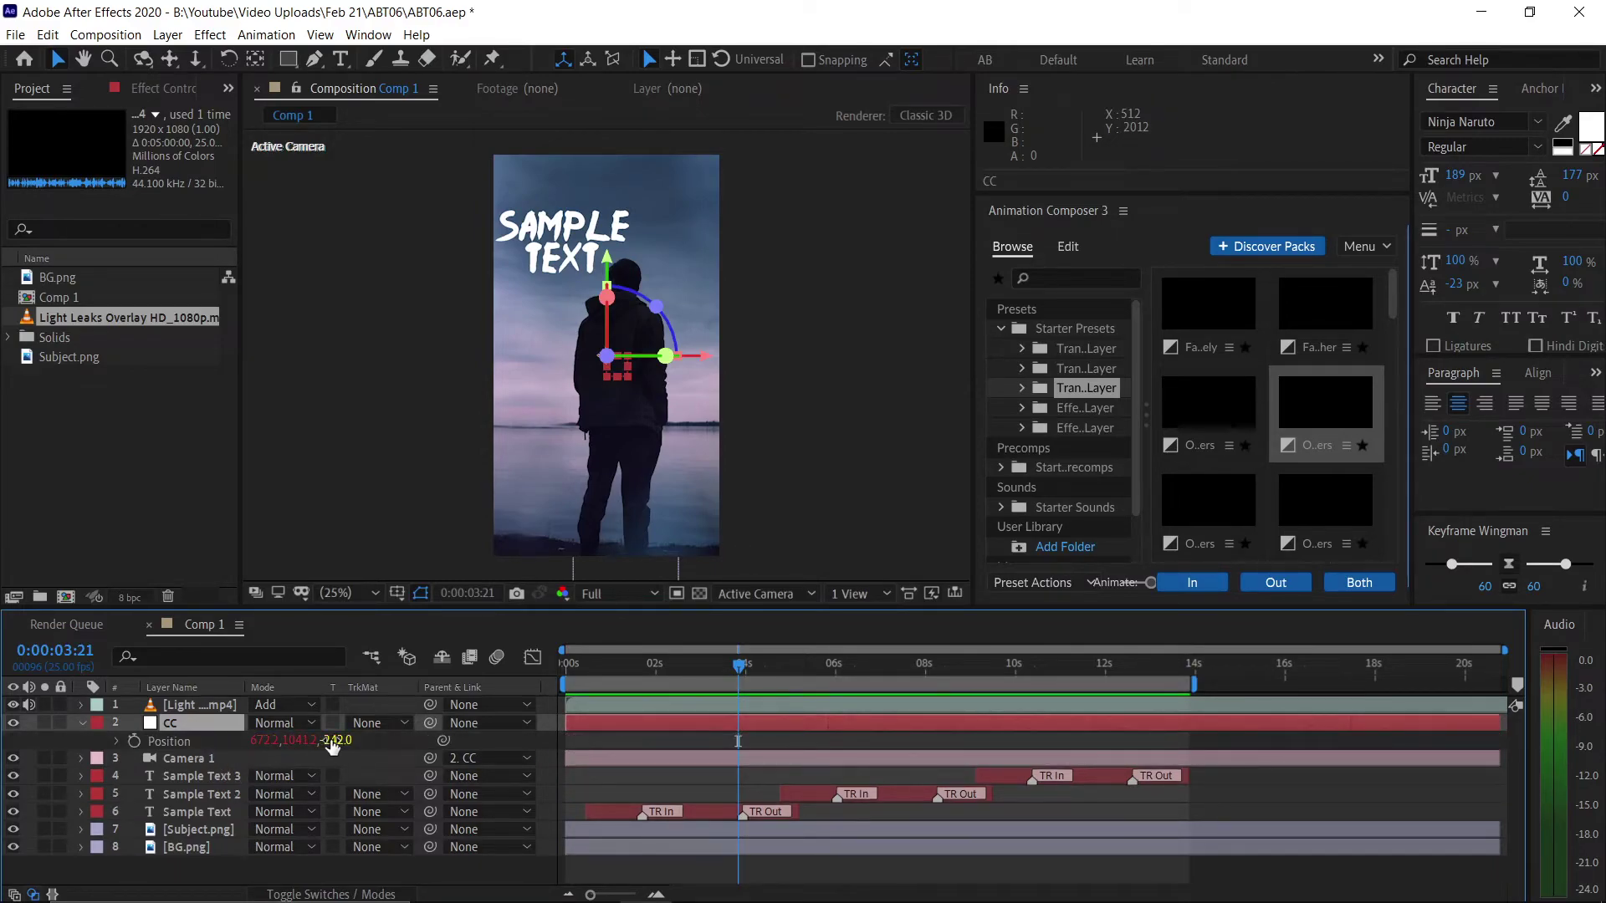
{"action": "left_click", "coordinate": [132, 742], "text": "alt"}
{"action": "type", "text": "wiggle(0.5,300)"}
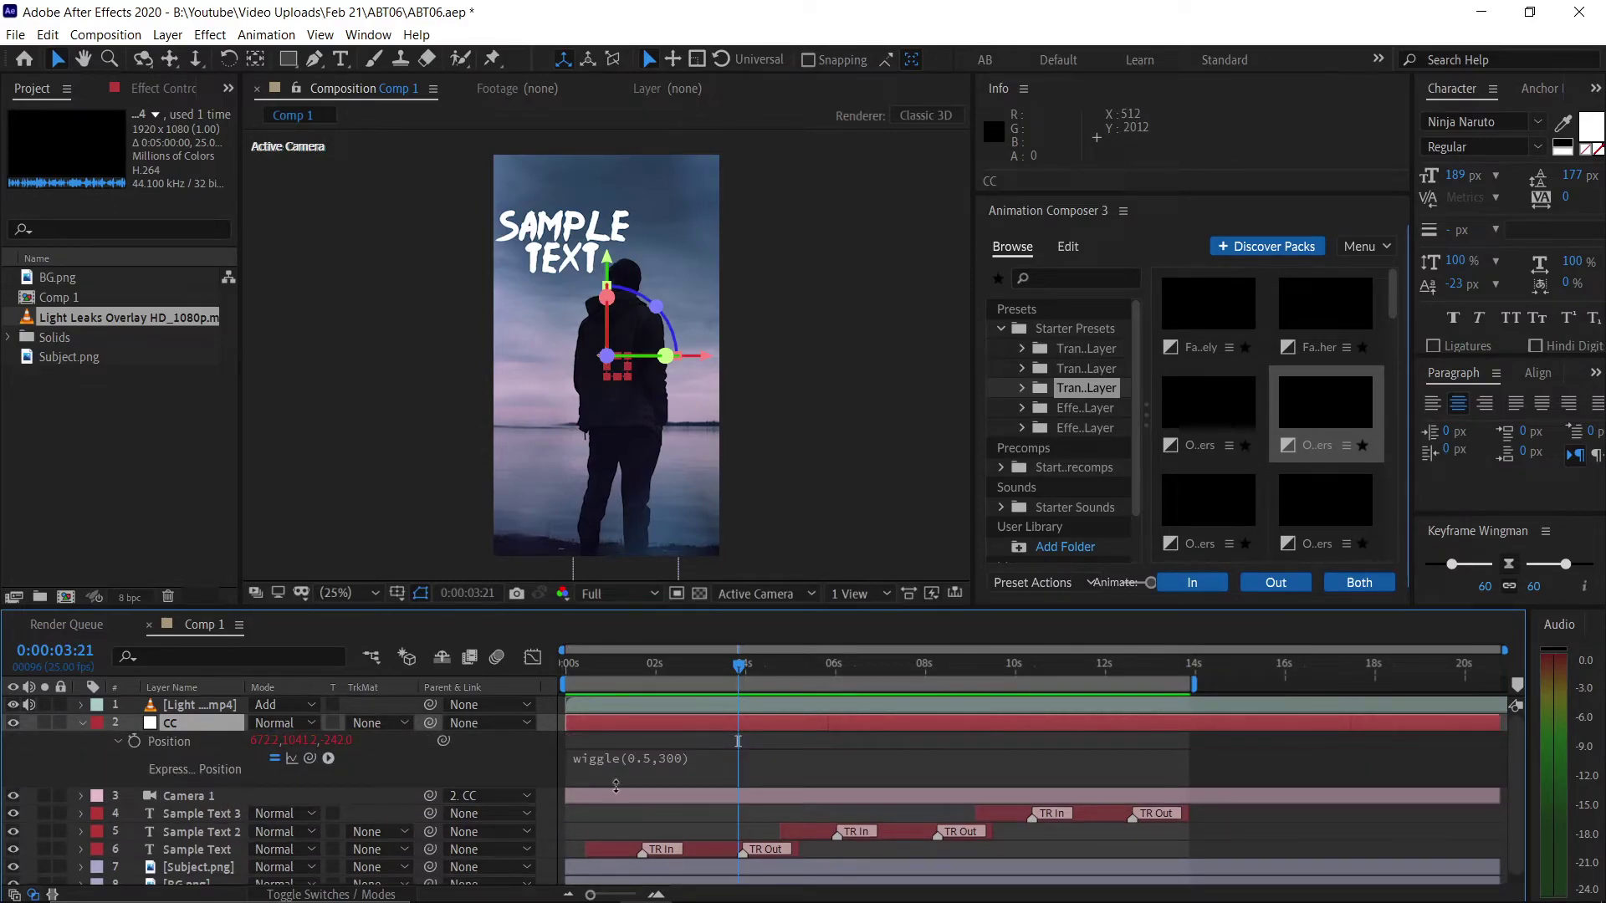
{"action": "left_click", "coordinate": [649, 765]}
{"action": "left_click", "coordinate": [685, 756]}
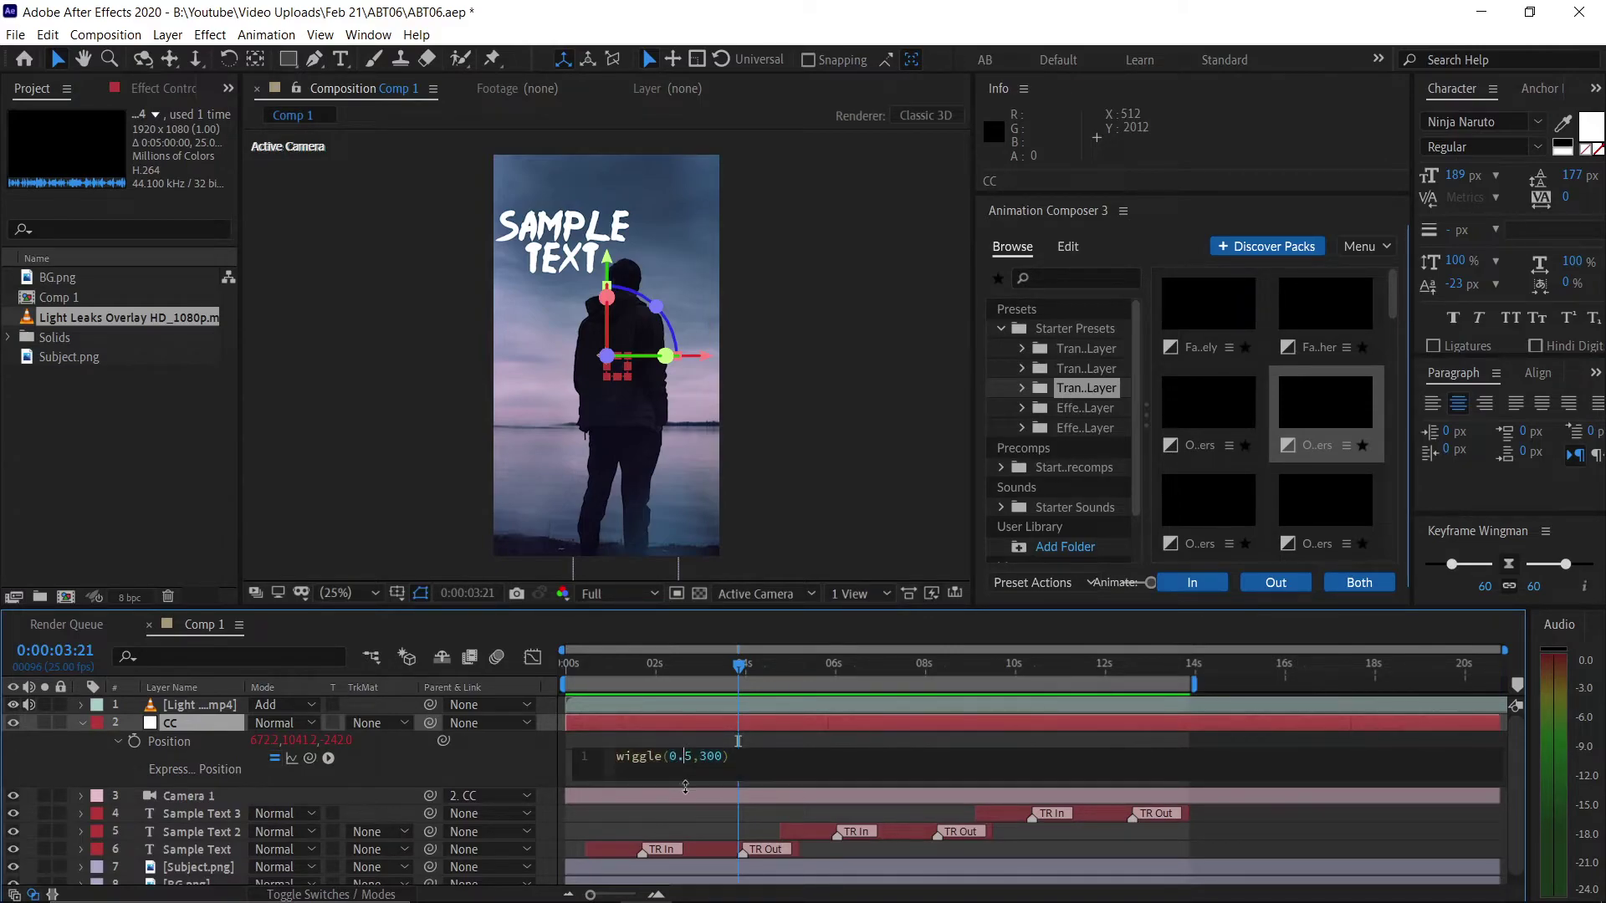
{"action": "left_click", "coordinate": [717, 742]}
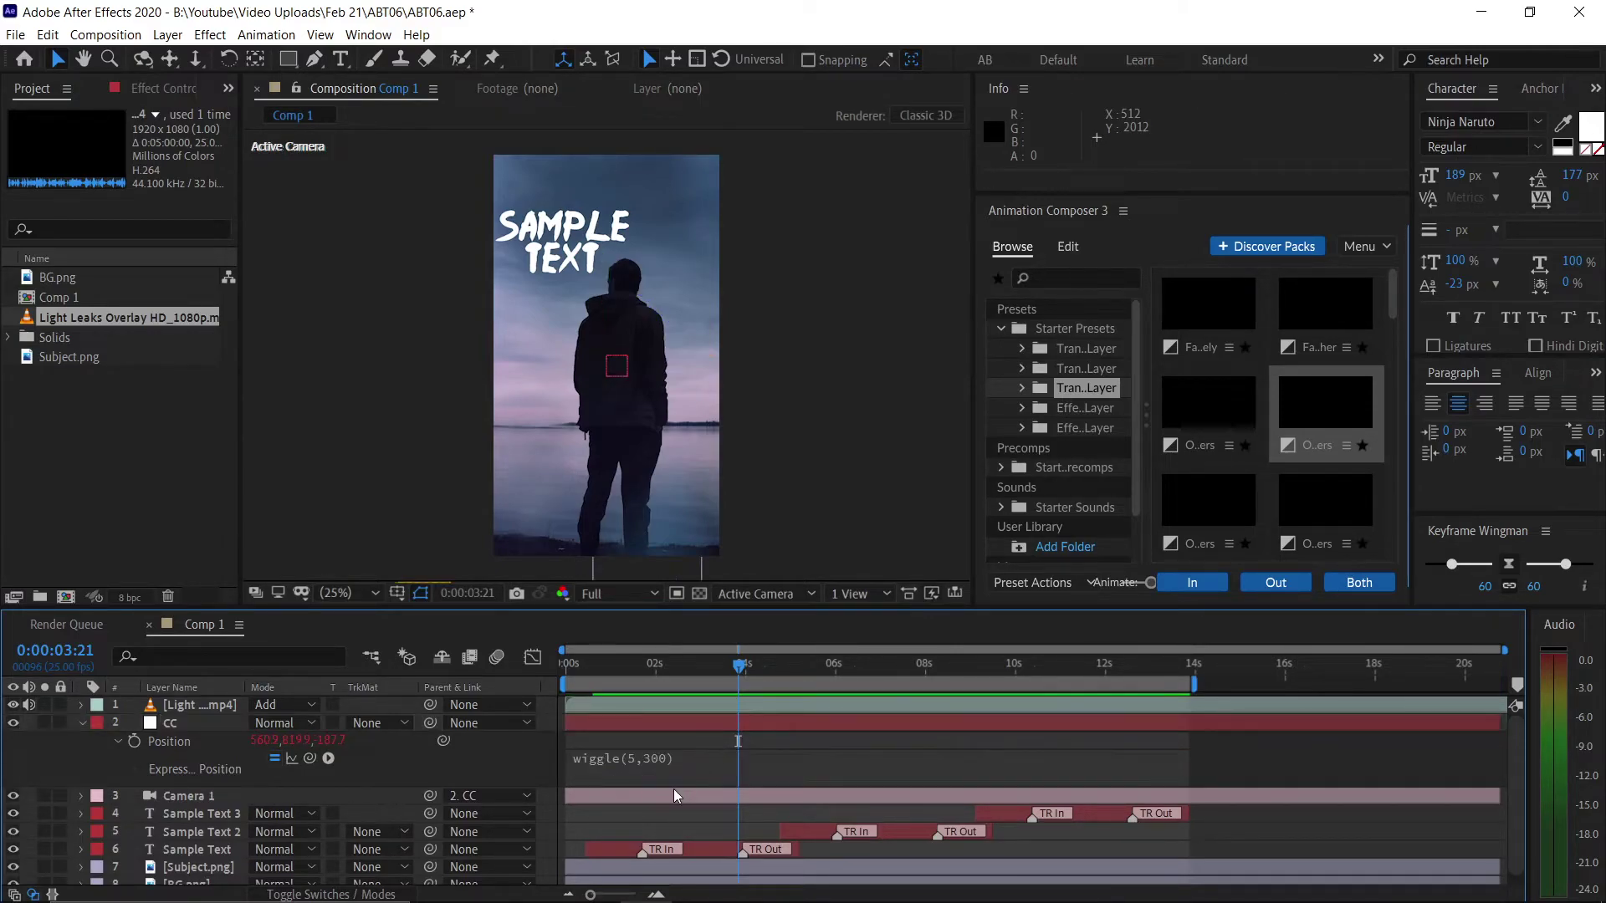
{"action": "left_click_drag", "start_coordinate": [740, 664], "coordinate": [567, 665]}
{"action": "key", "text": "space"}
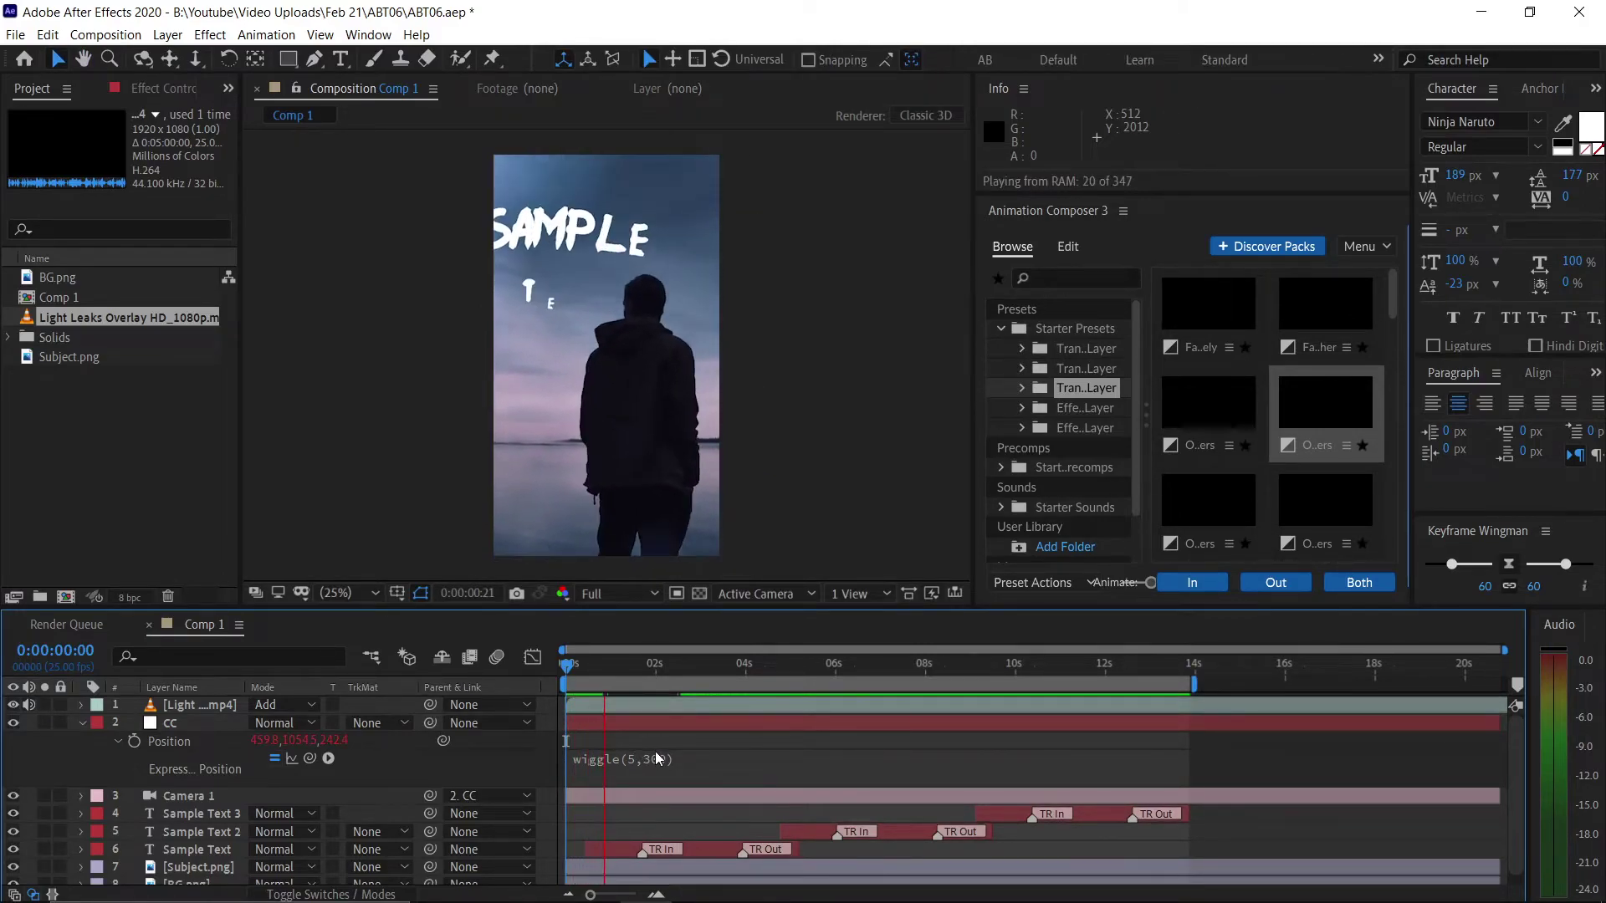
{"action": "key", "text": "space"}
Step: Change the wiggle frequency to 1 and preview the camera again
{"action": "left_click", "coordinate": [677, 757]}
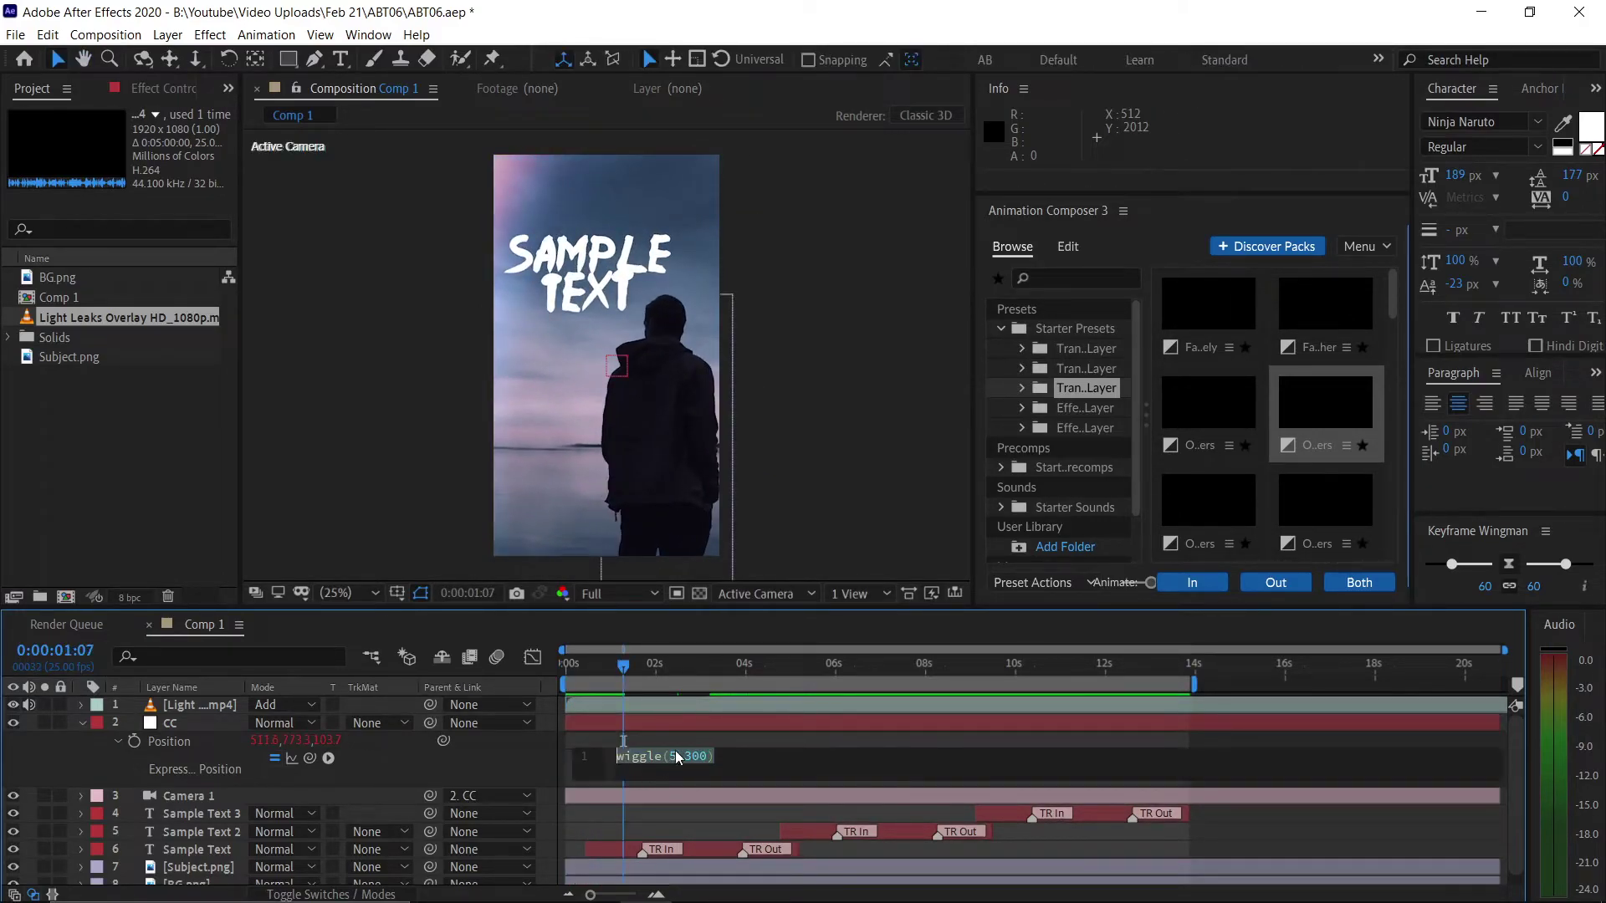
{"action": "type", "text": "1"}
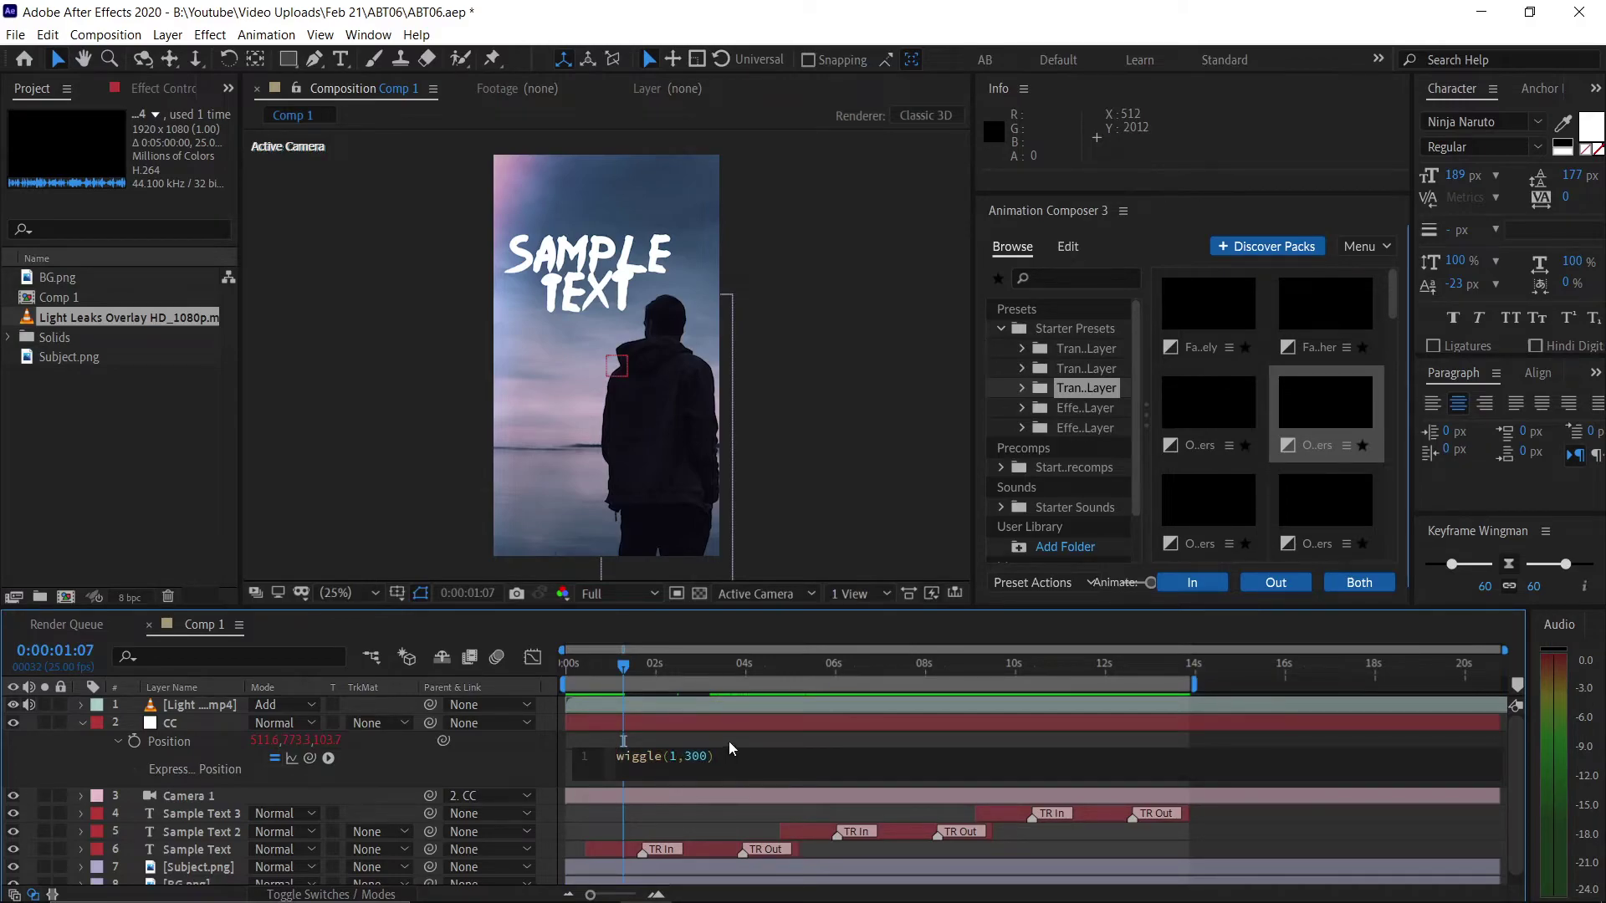
{"action": "left_click", "coordinate": [729, 741]}
{"action": "key", "text": "space"}
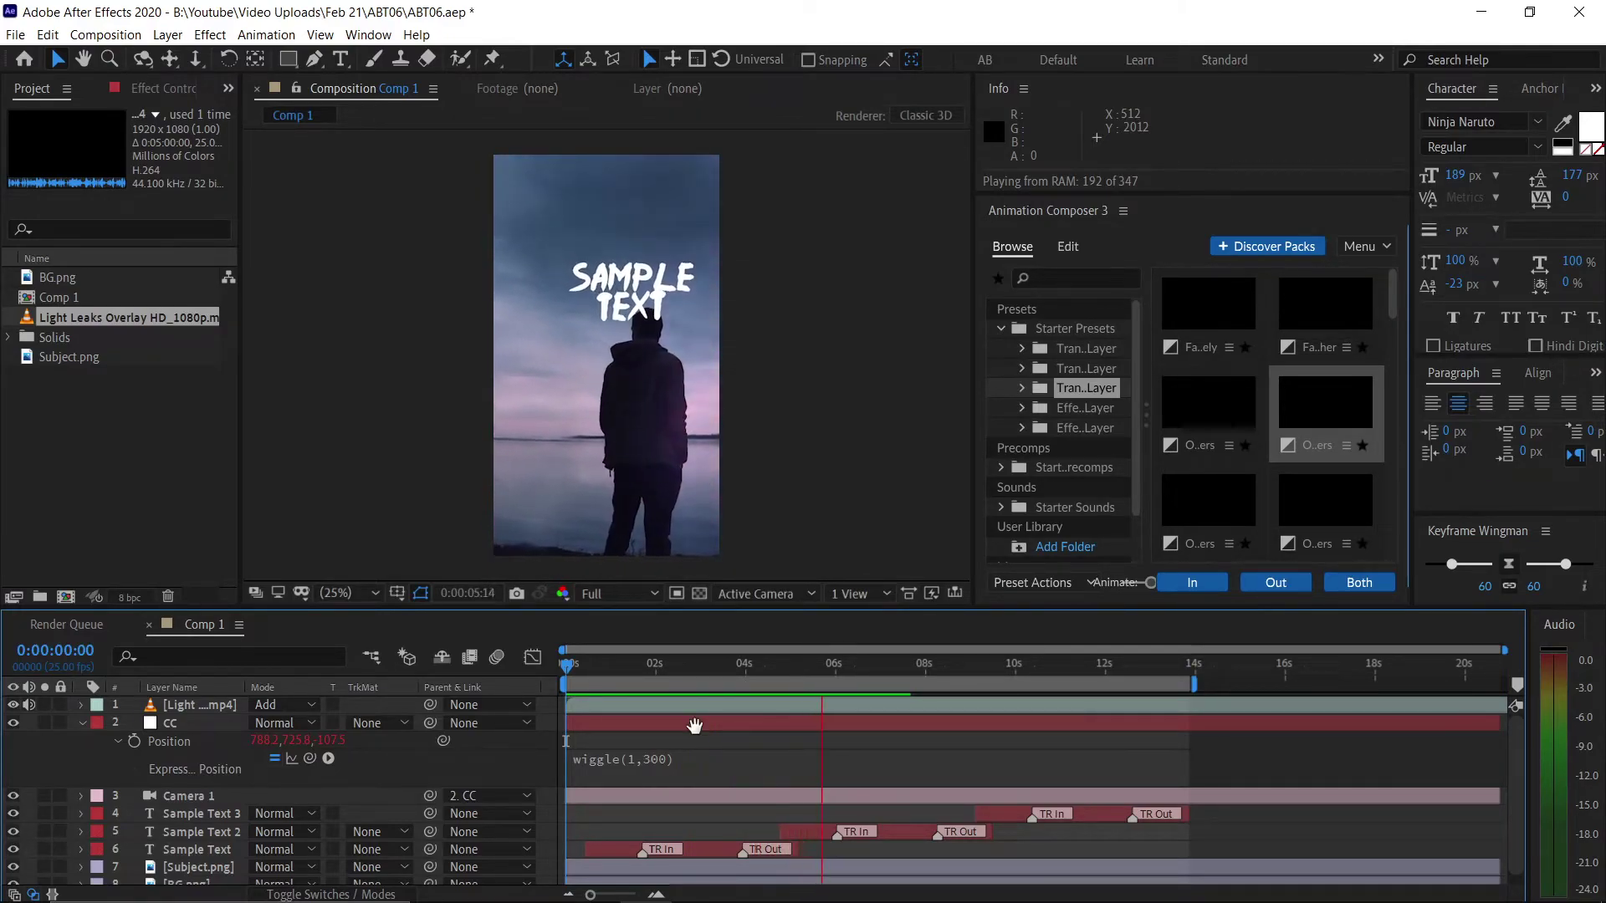
{"action": "key", "text": "space"}
Step: Set the expression back to wiggle(0.5,300), collapse CC and return near the start
{"action": "left_click", "coordinate": [634, 762]}
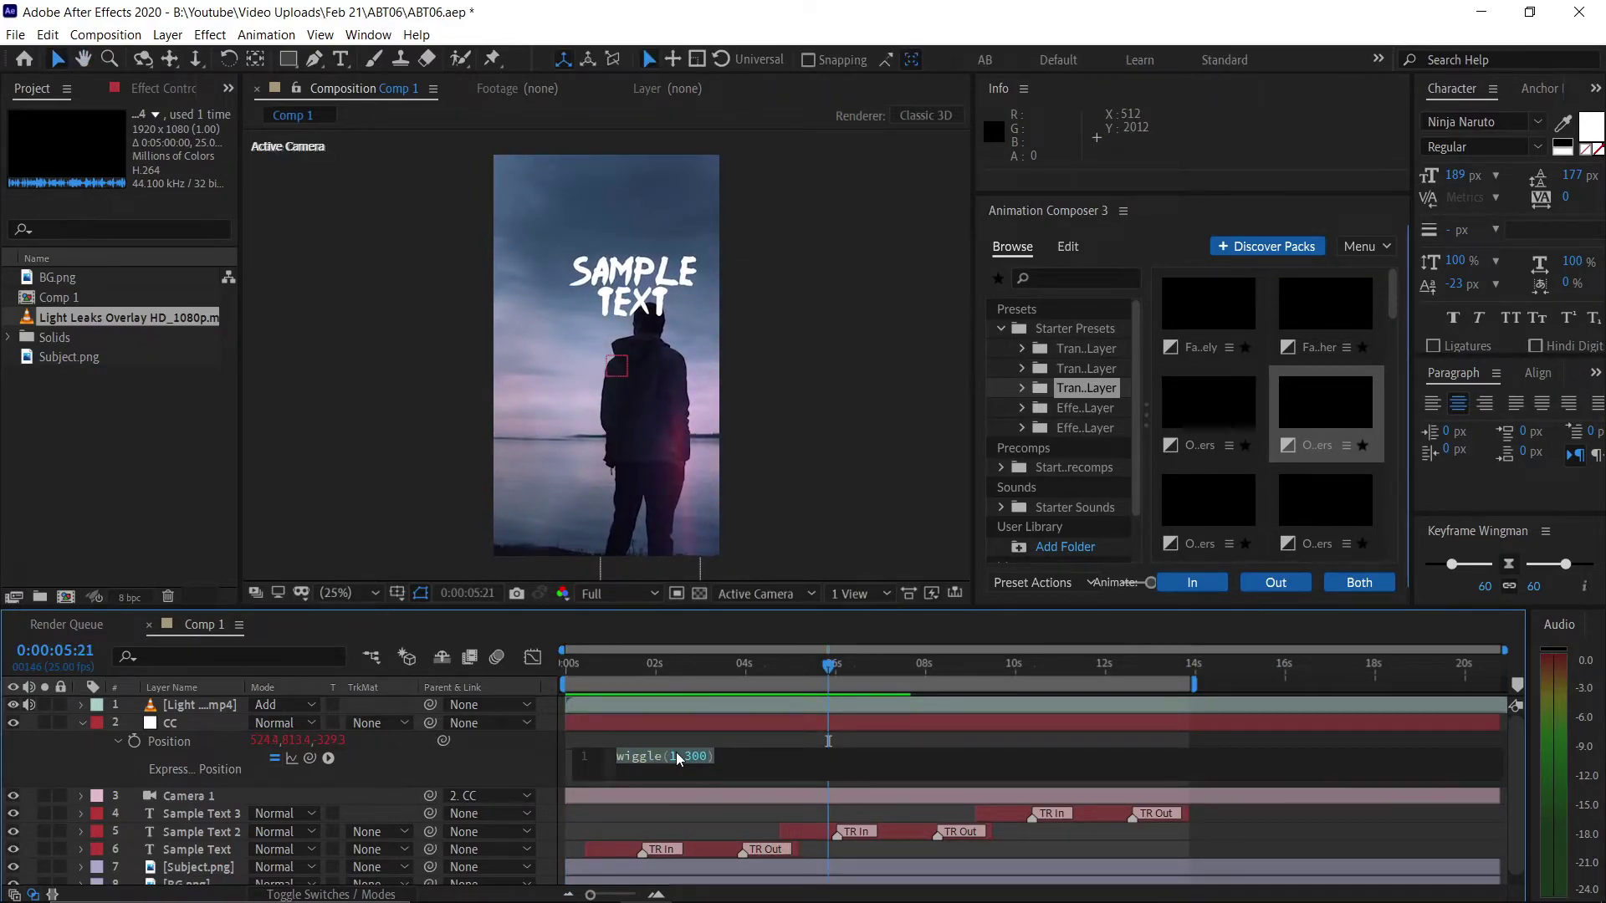
{"action": "key", "text": "Delete"}
{"action": "type", "text": "0.5"}
{"action": "key", "text": "KP_Enter"}
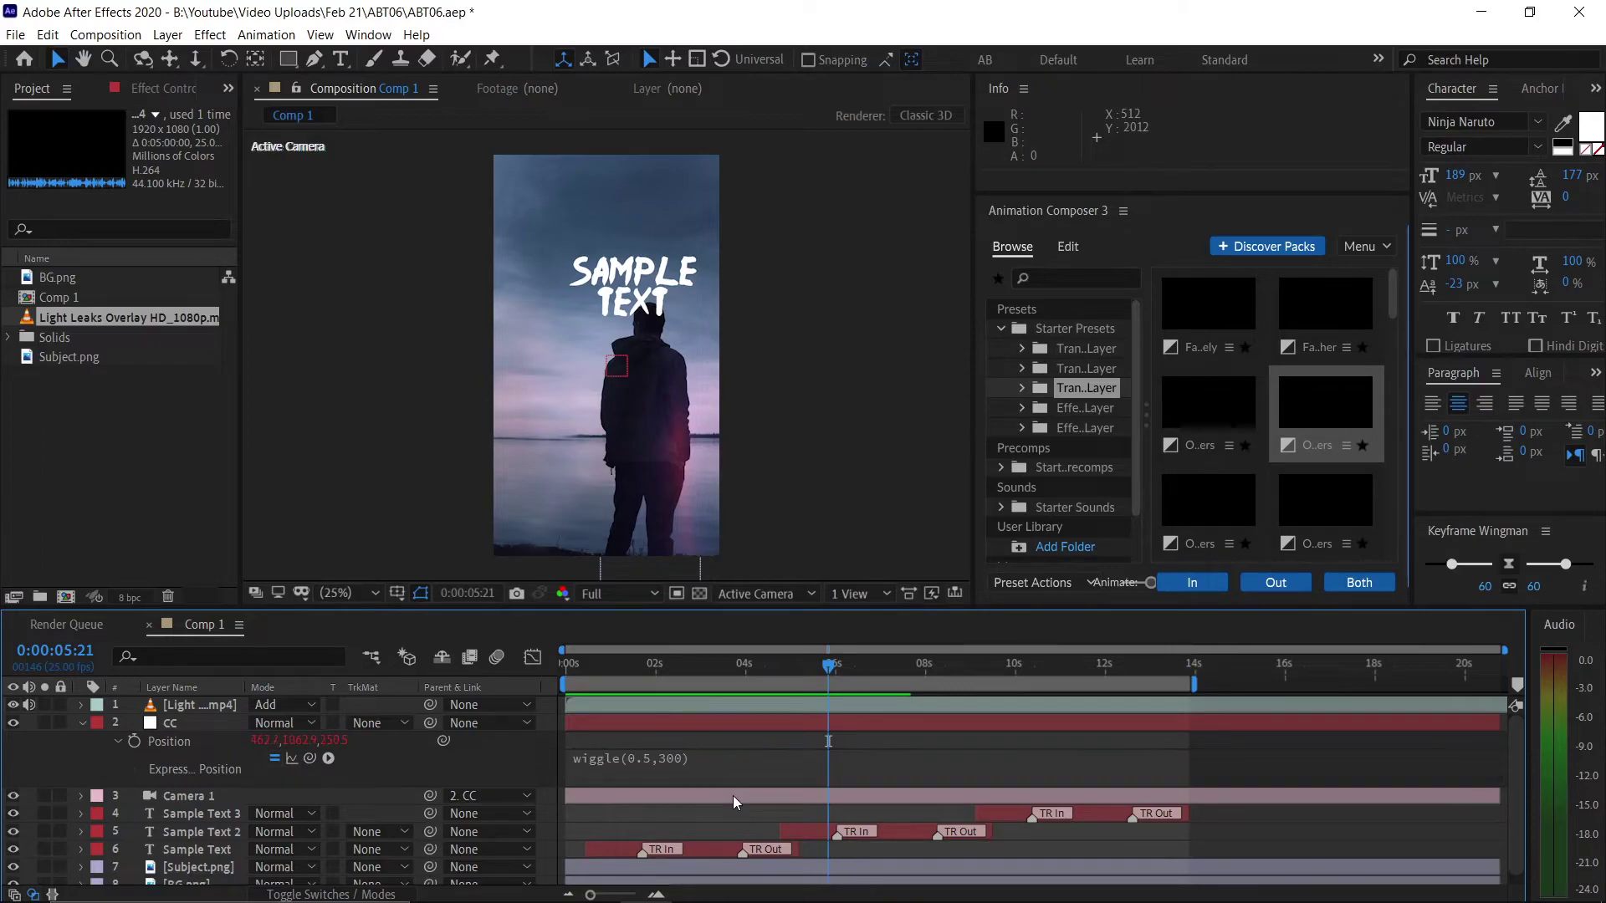
{"action": "left_click", "coordinate": [731, 740]}
{"action": "key", "text": "u"}
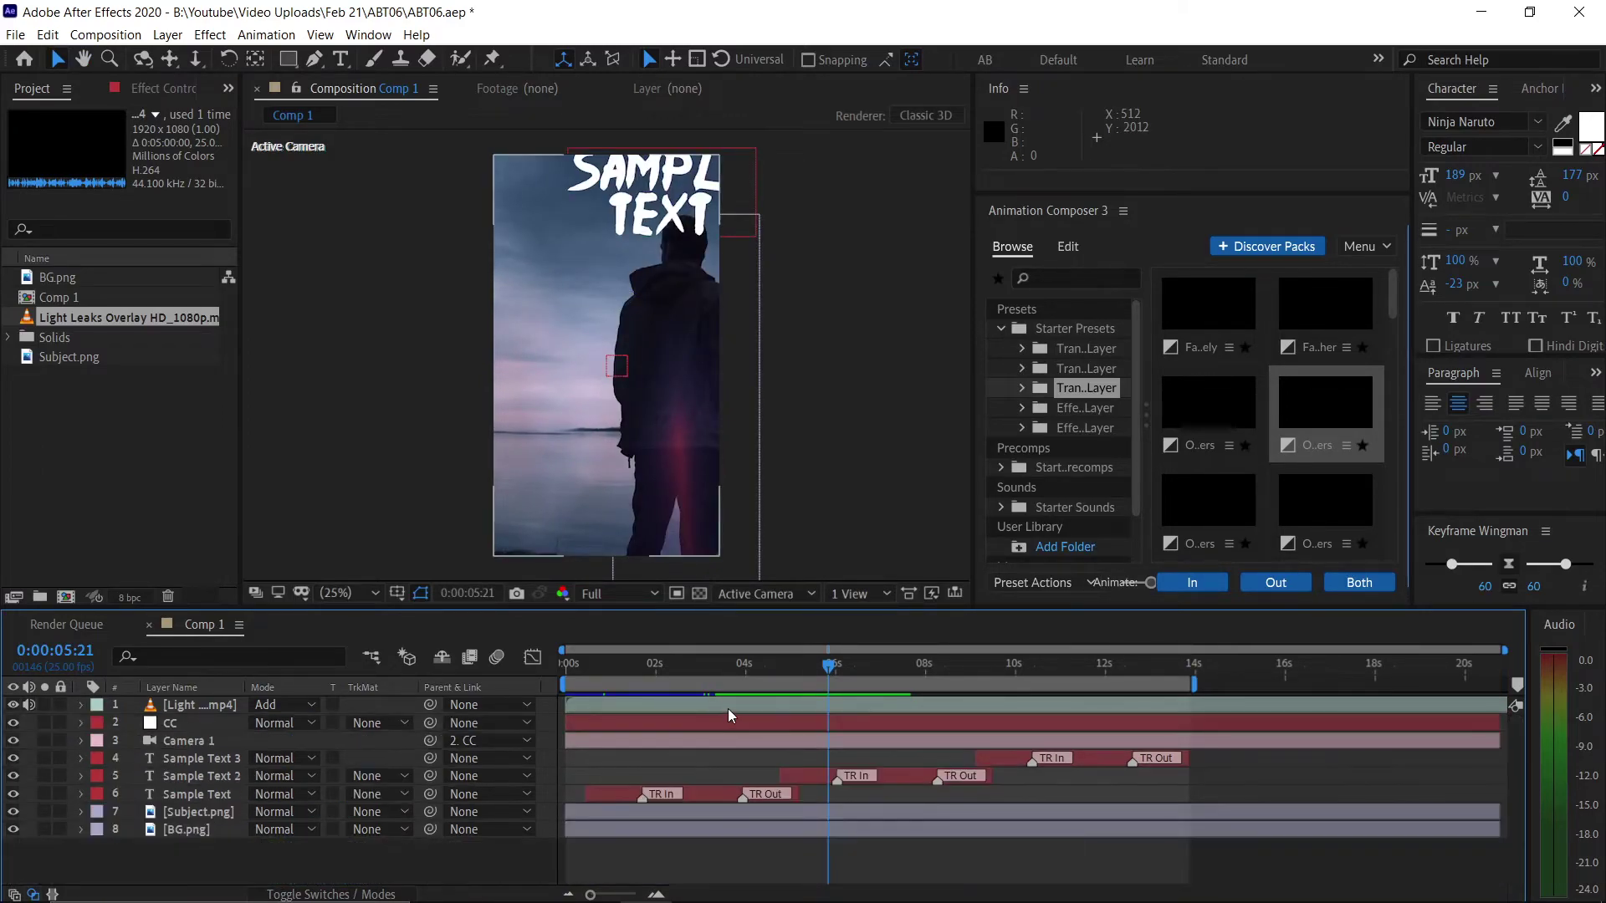
{"action": "mouse_move", "coordinate": [736, 665]}
{"action": "left_mouse_down"}
{"action": "mouse_move", "coordinate": [625, 665]}
{"action": "mouse_move", "coordinate": [620, 679]}
{"action": "left_mouse_up"}
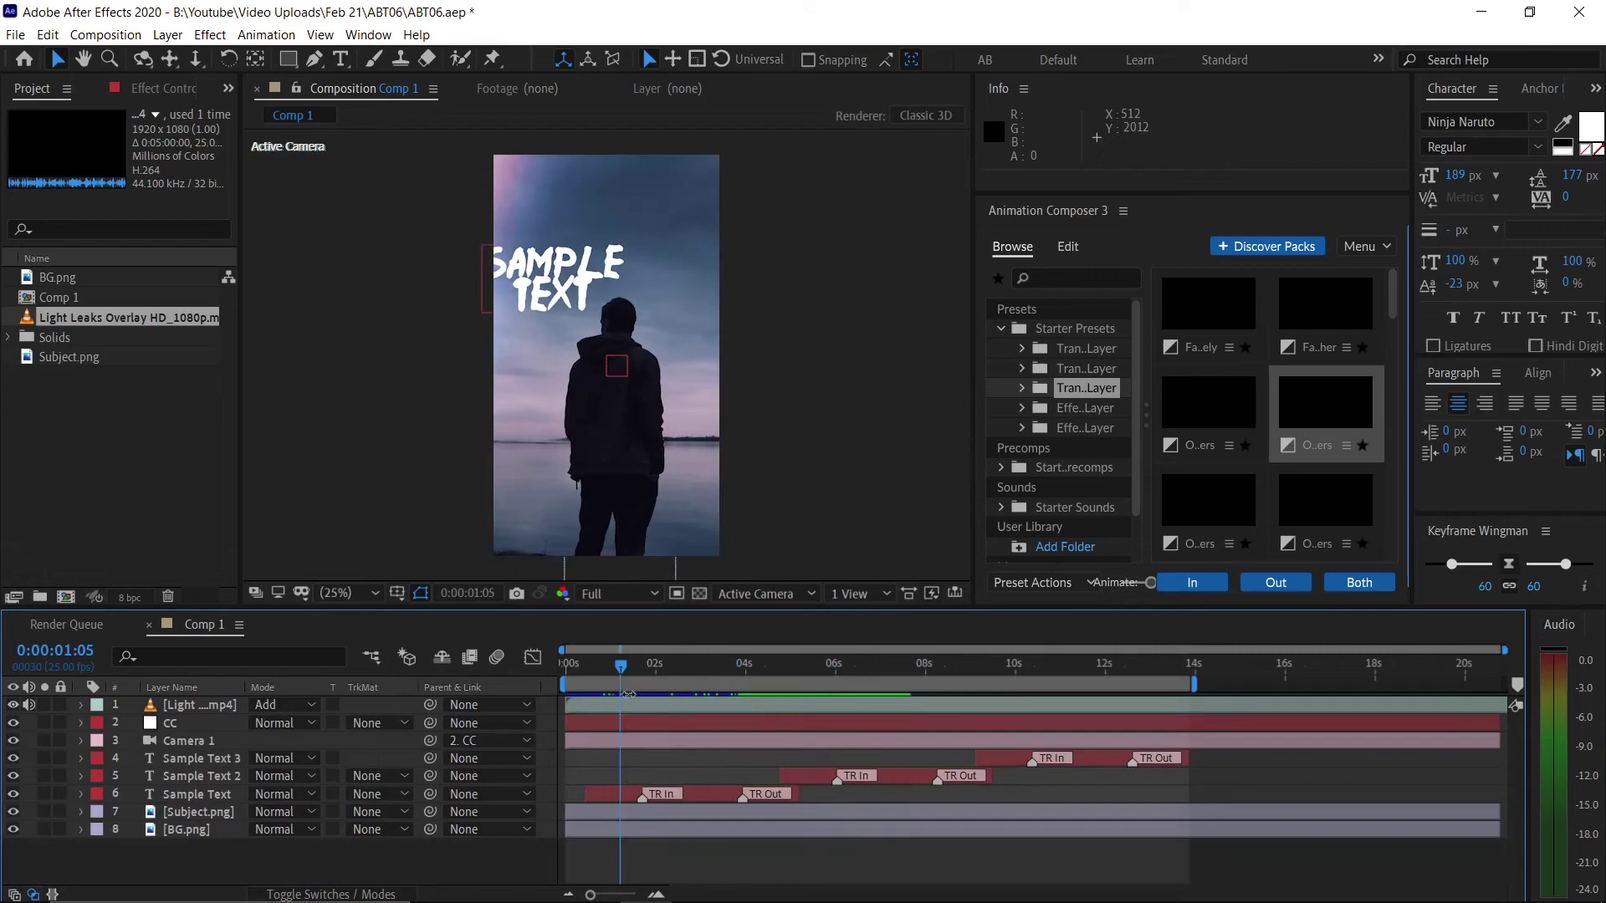
Step: Add a new adjustment layer on top of the layer stack
{"action": "right_click", "coordinate": [661, 860]}
{"action": "mouse_move", "coordinate": [728, 662]}
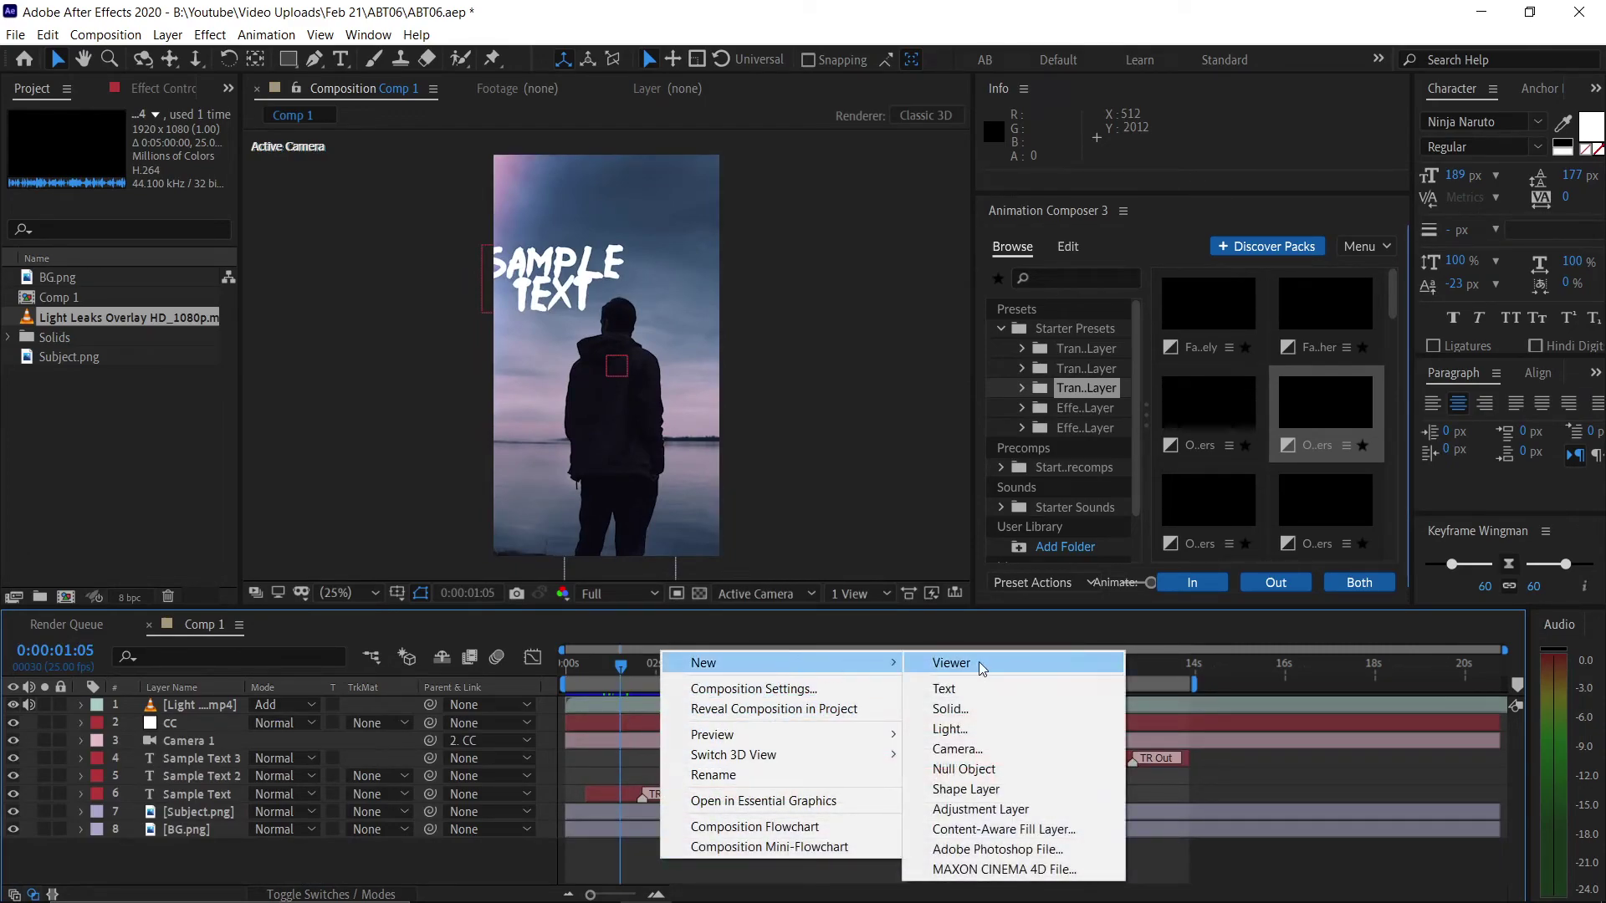
{"action": "left_click", "coordinate": [1003, 811]}
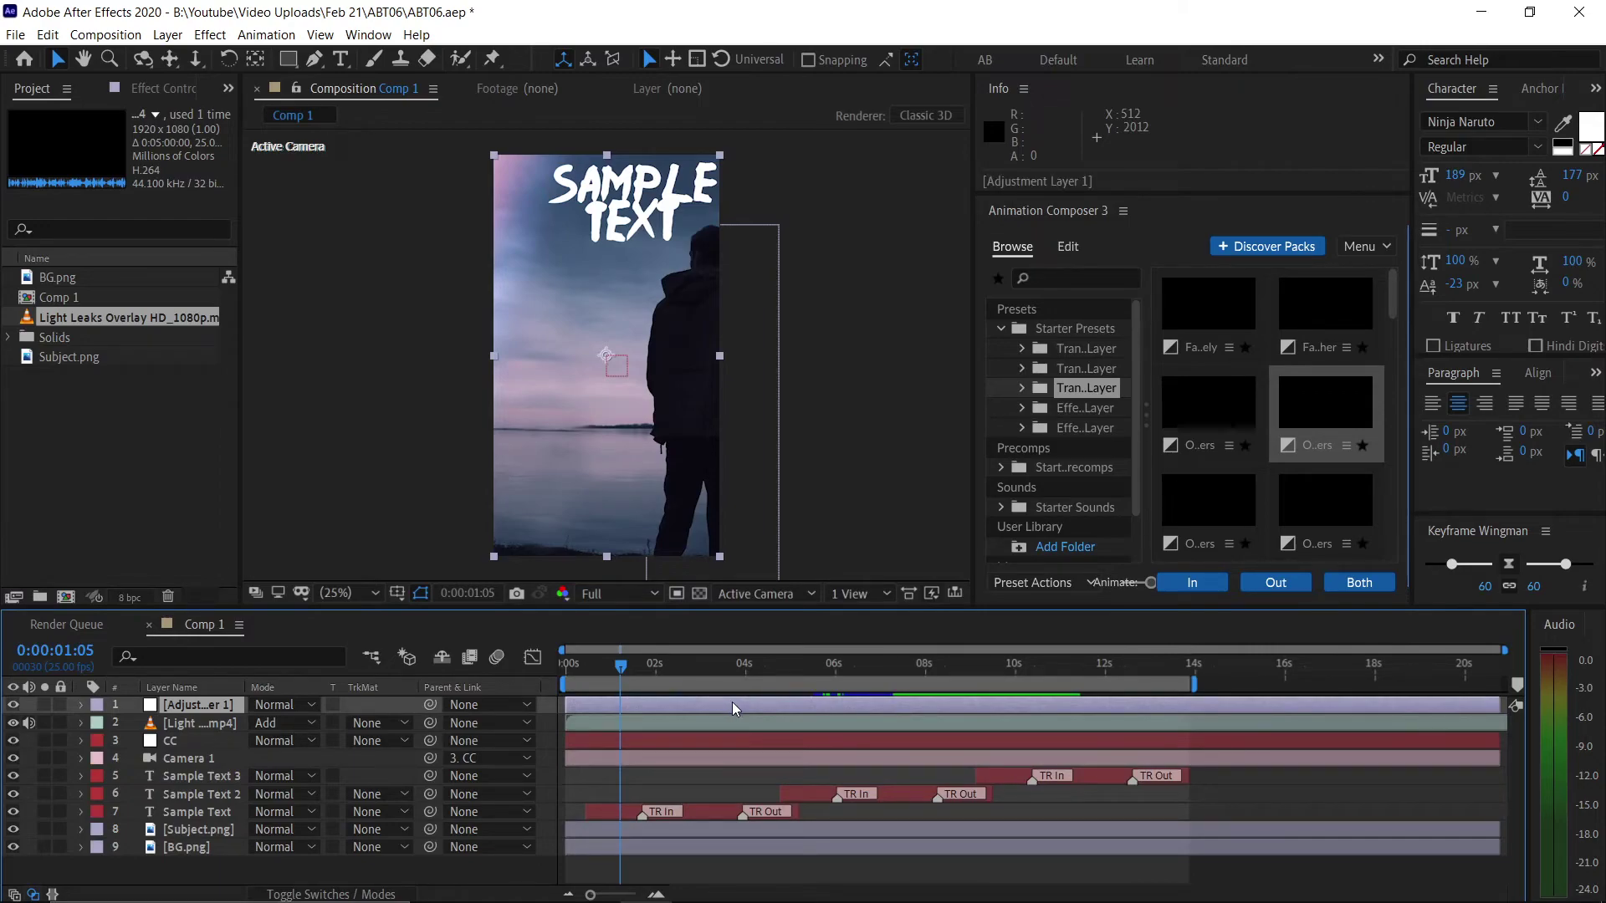
Step: Apply Color Balance to the adjustment layer and set Shadow Red Balance to -45
{"action": "key", "text": "ctrl+space"}
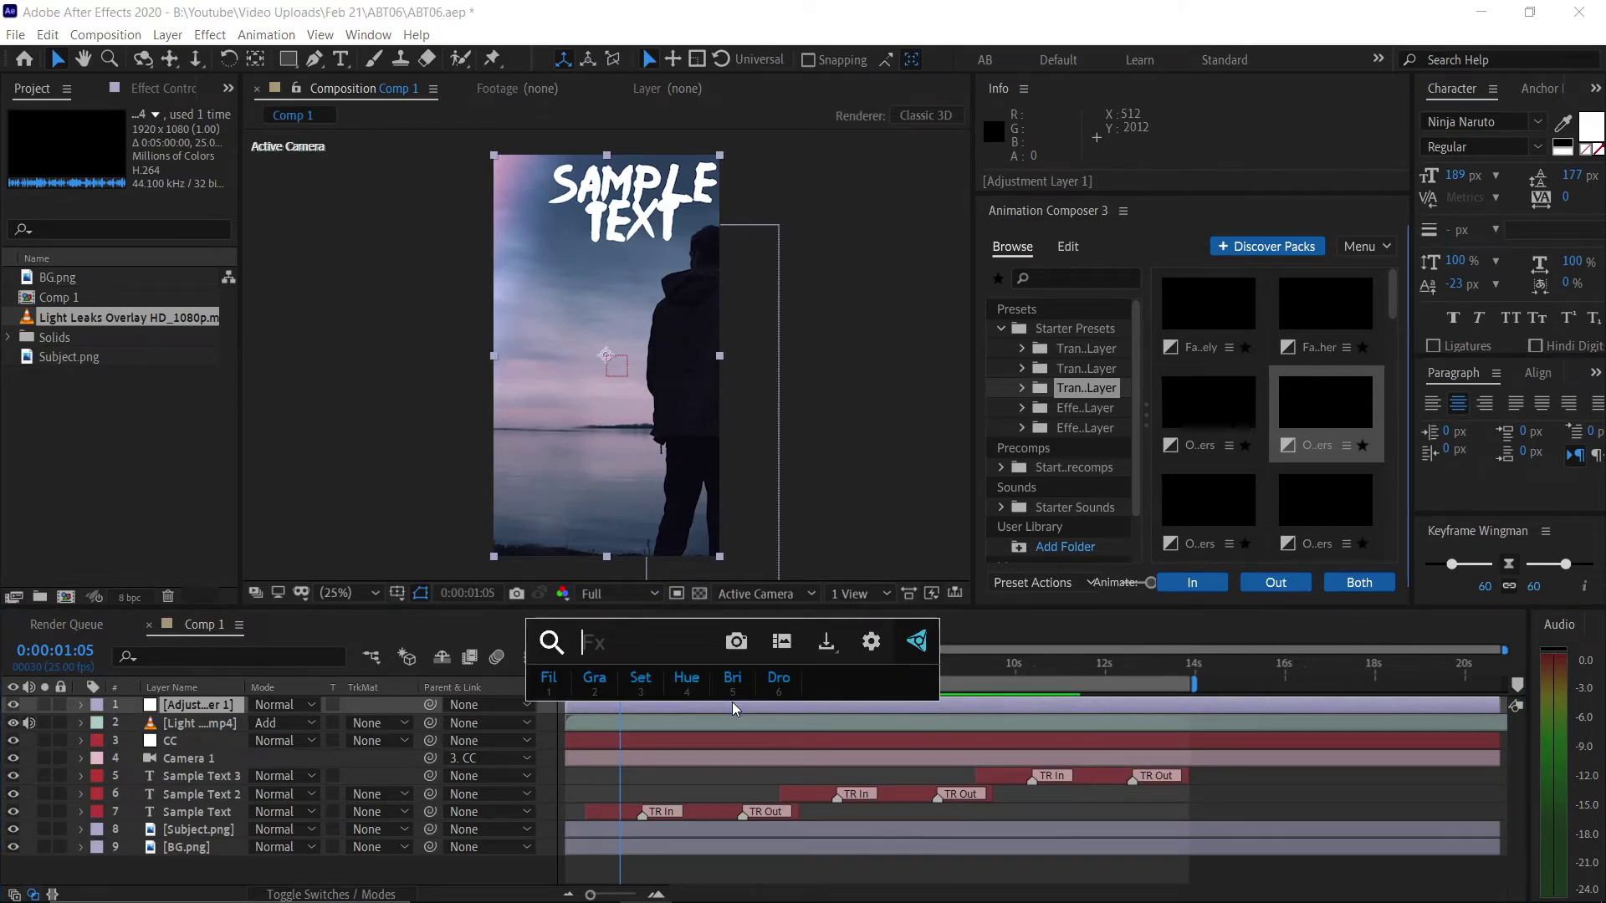
{"action": "type", "text": "color"}
{"action": "left_click", "coordinate": [659, 821]}
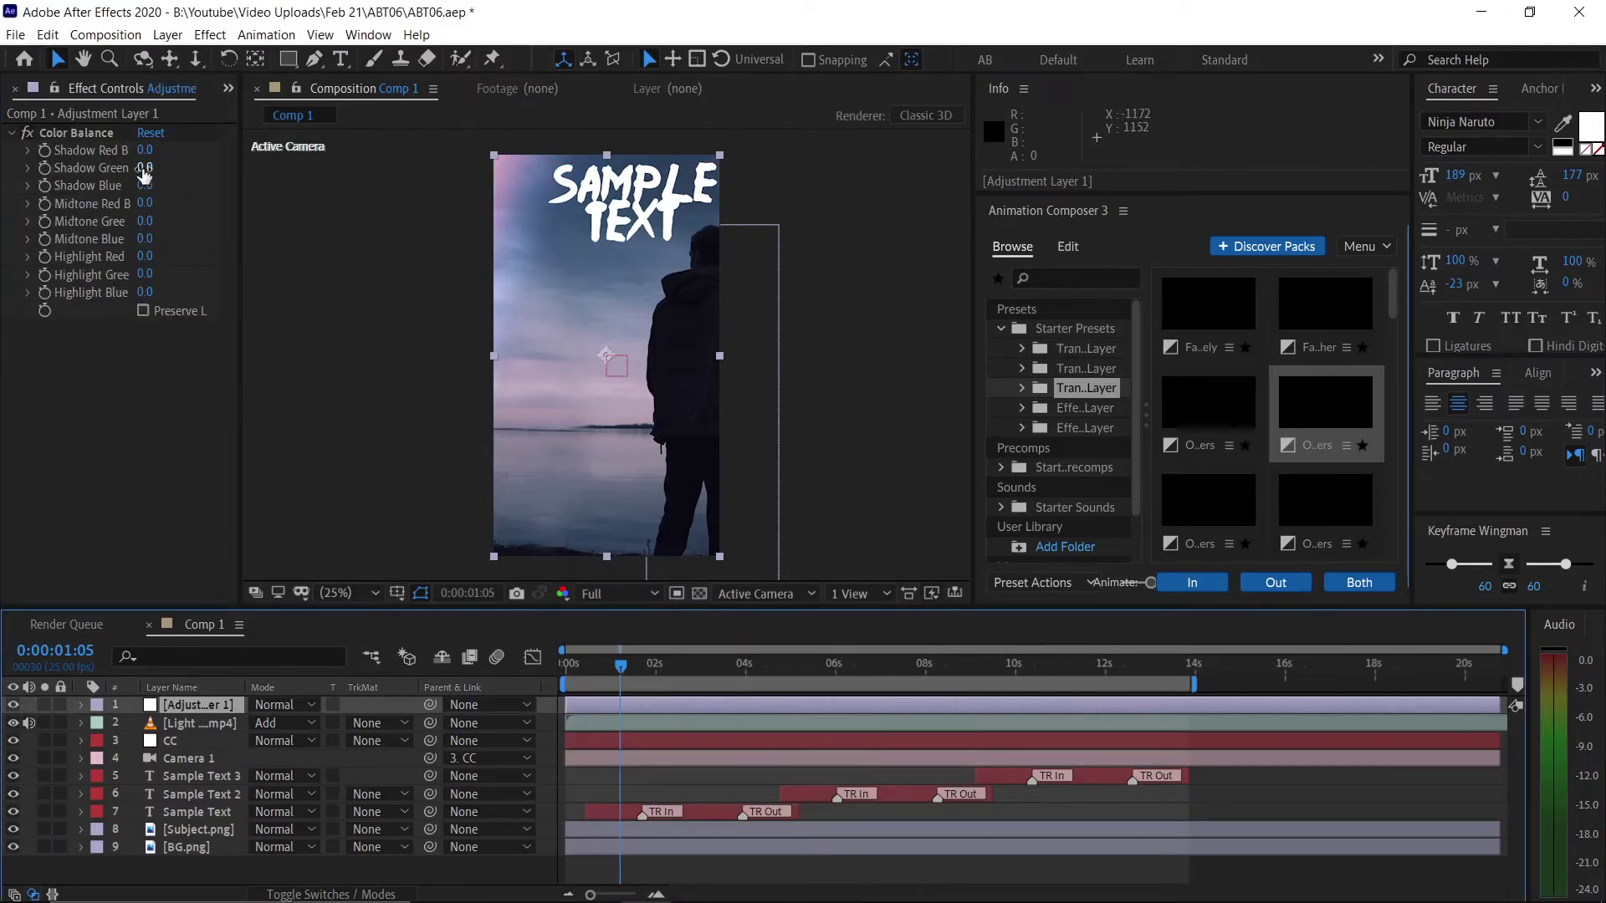
{"action": "mouse_move", "coordinate": [144, 149]}
{"action": "left_mouse_down"}
{"action": "mouse_move", "coordinate": [170, 146]}
{"action": "mouse_move", "coordinate": [116, 176]}
{"action": "mouse_move", "coordinate": [156, 166]}
{"action": "mouse_move", "coordinate": [134, 221]}
{"action": "mouse_move", "coordinate": [157, 274]}
{"action": "left_mouse_up"}
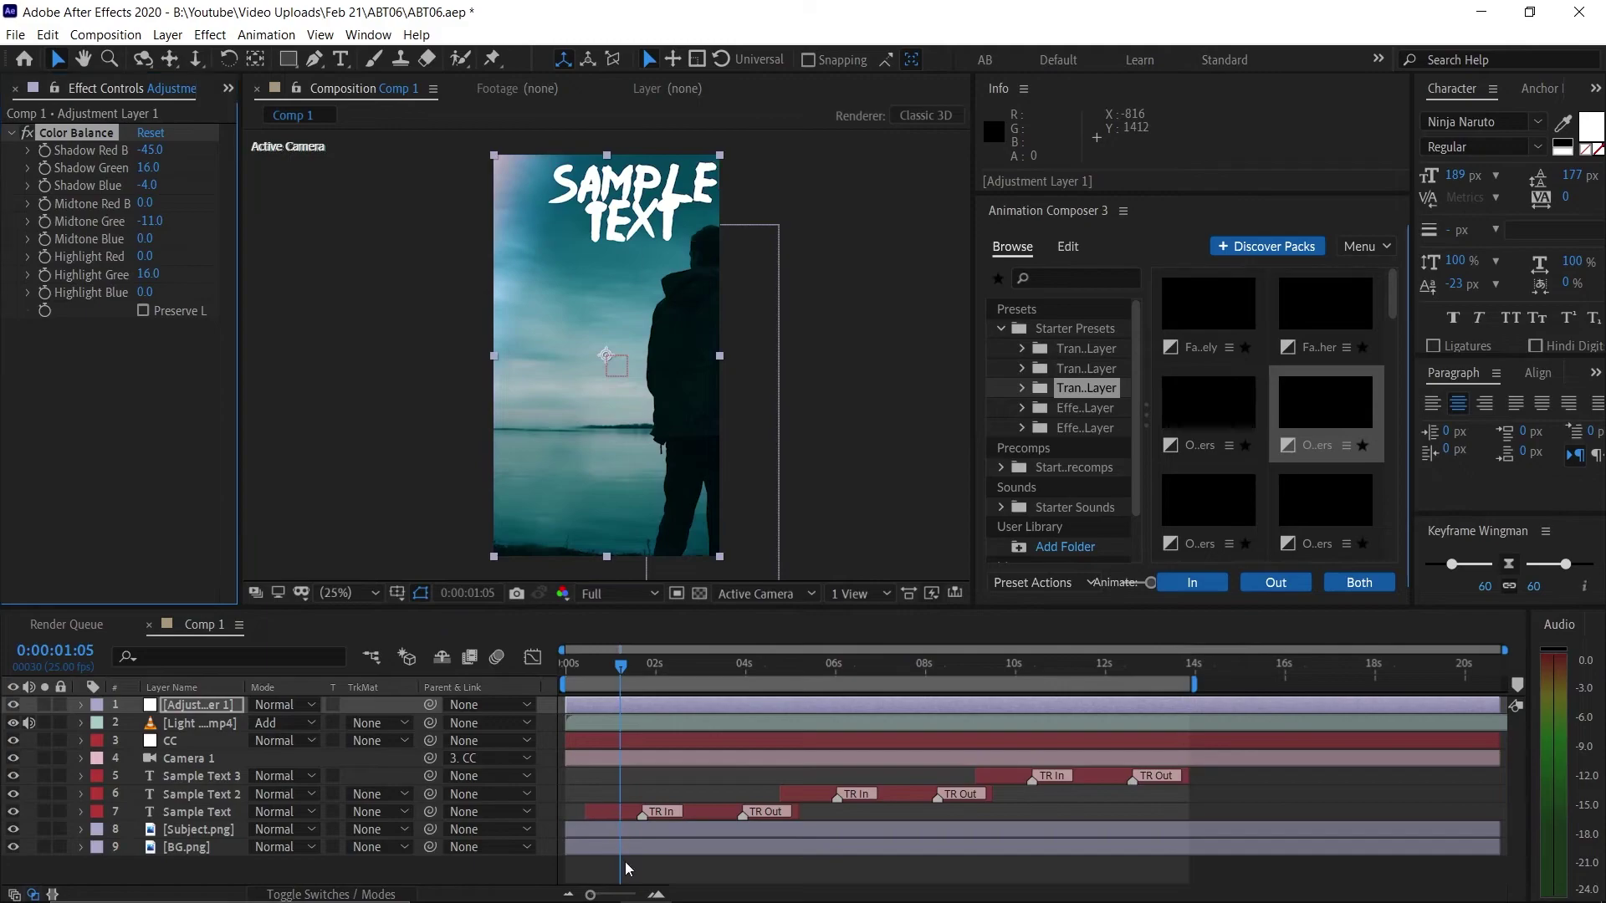
Step: Preview the teal-graded composition from the start
{"action": "left_click", "coordinate": [6, 694]}
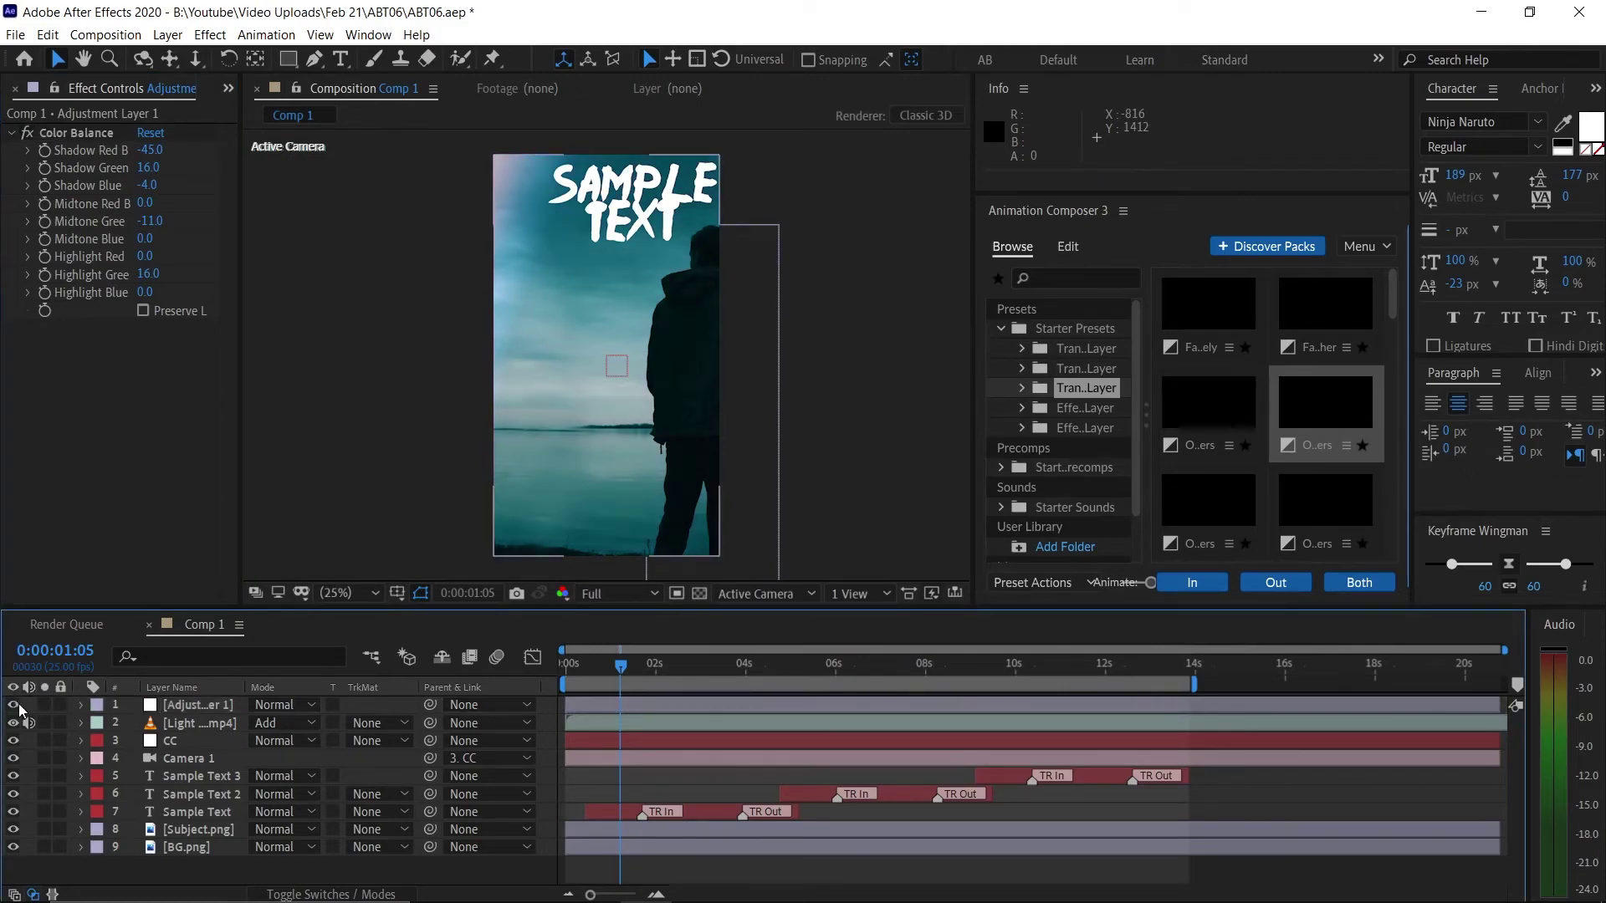
{"action": "key", "text": "Home"}
{"action": "key", "text": "space"}
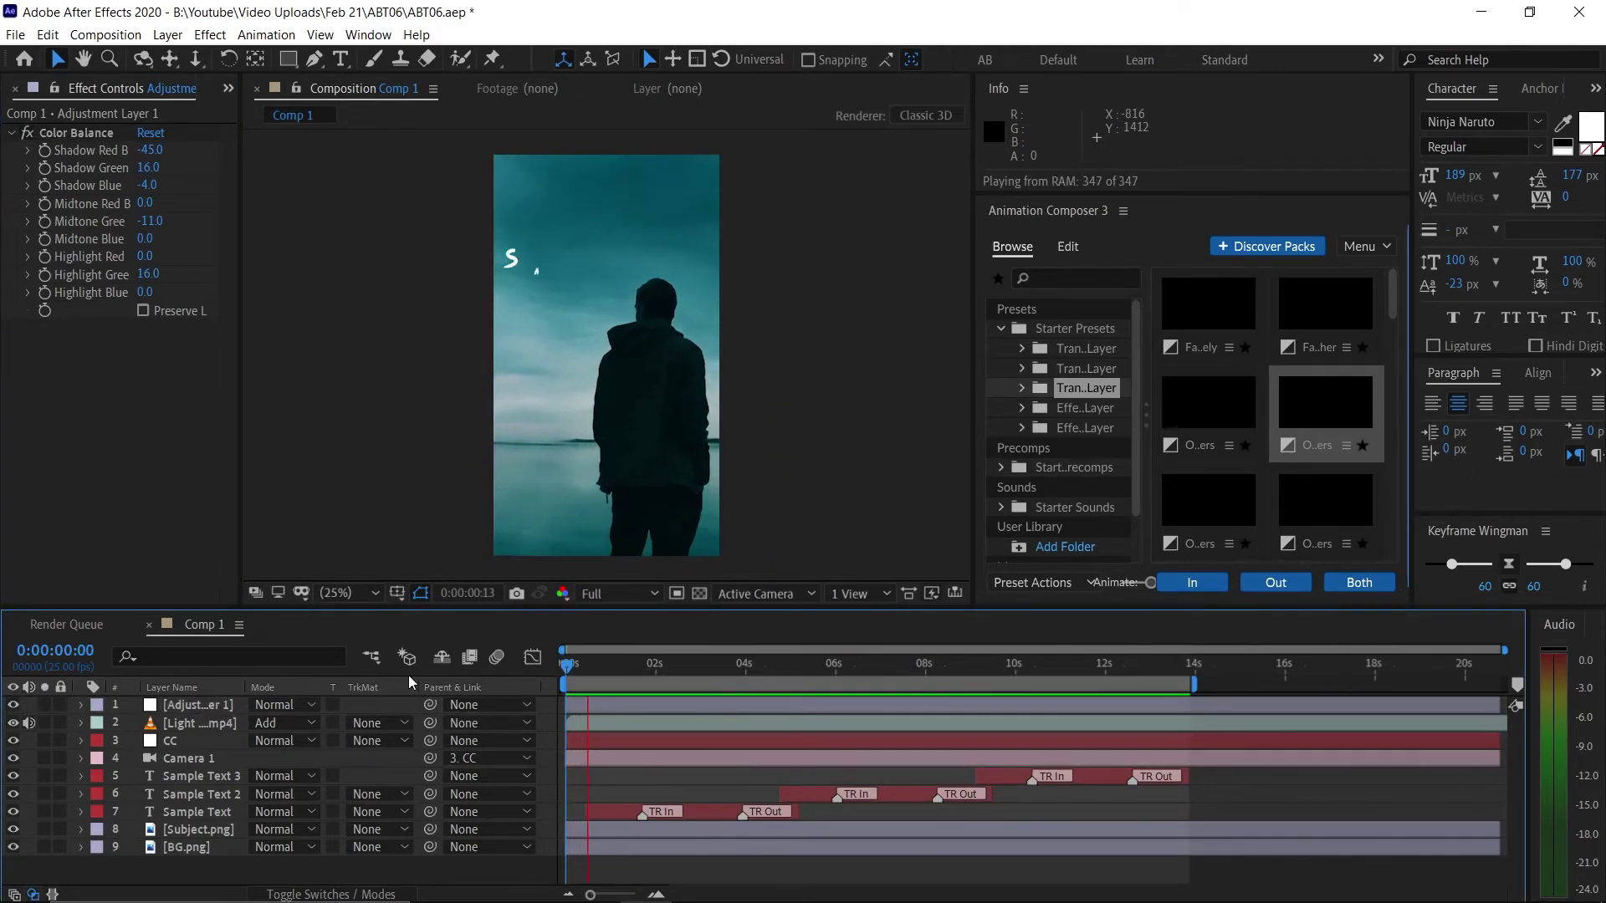